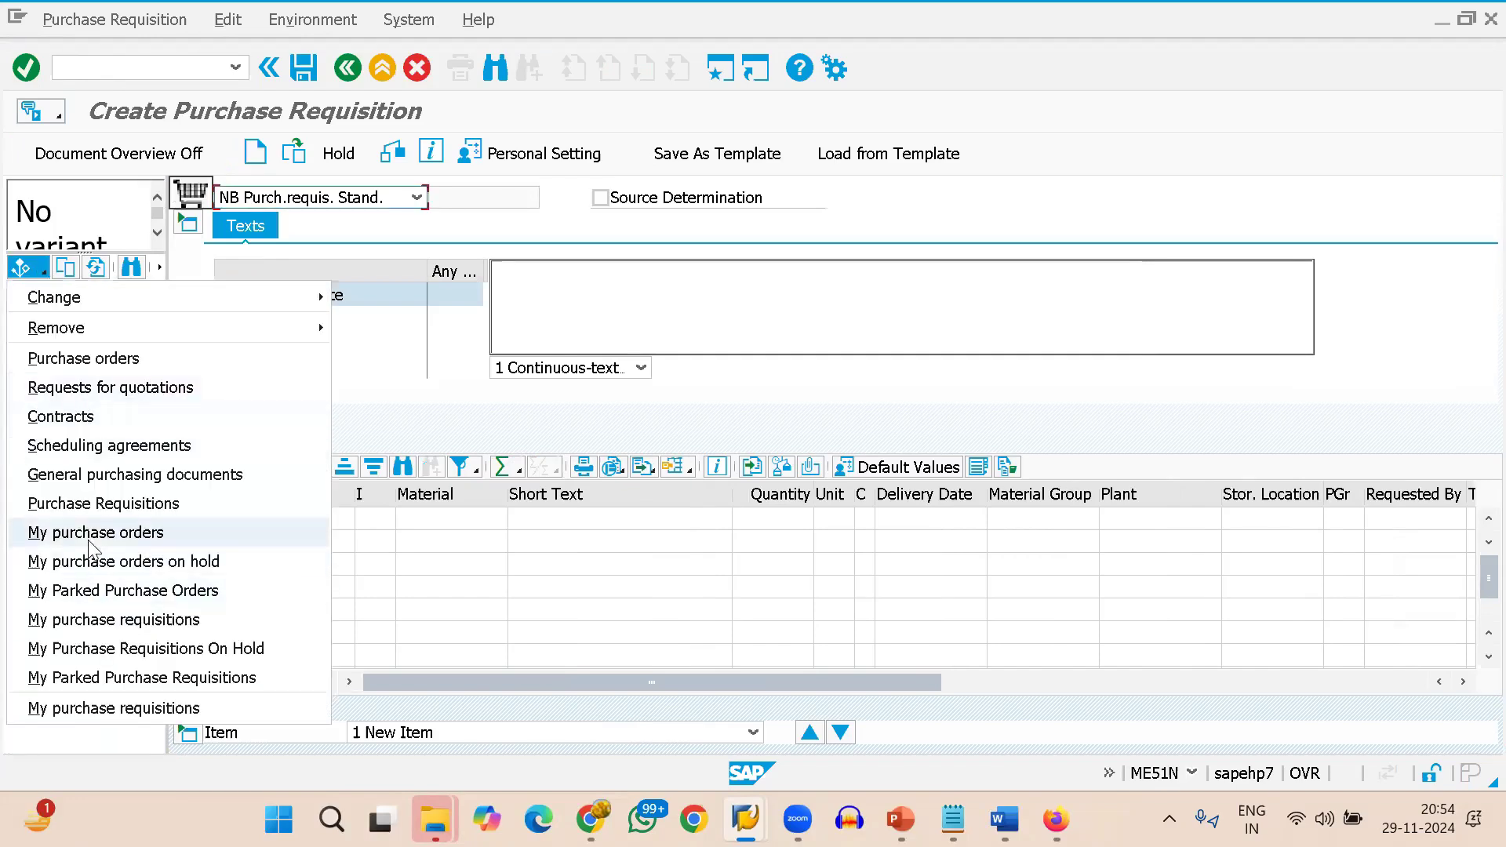
List my purchase requisitions, copy requisition 20000136 into a new standard purchase requisition, and save it.
click(110, 619)
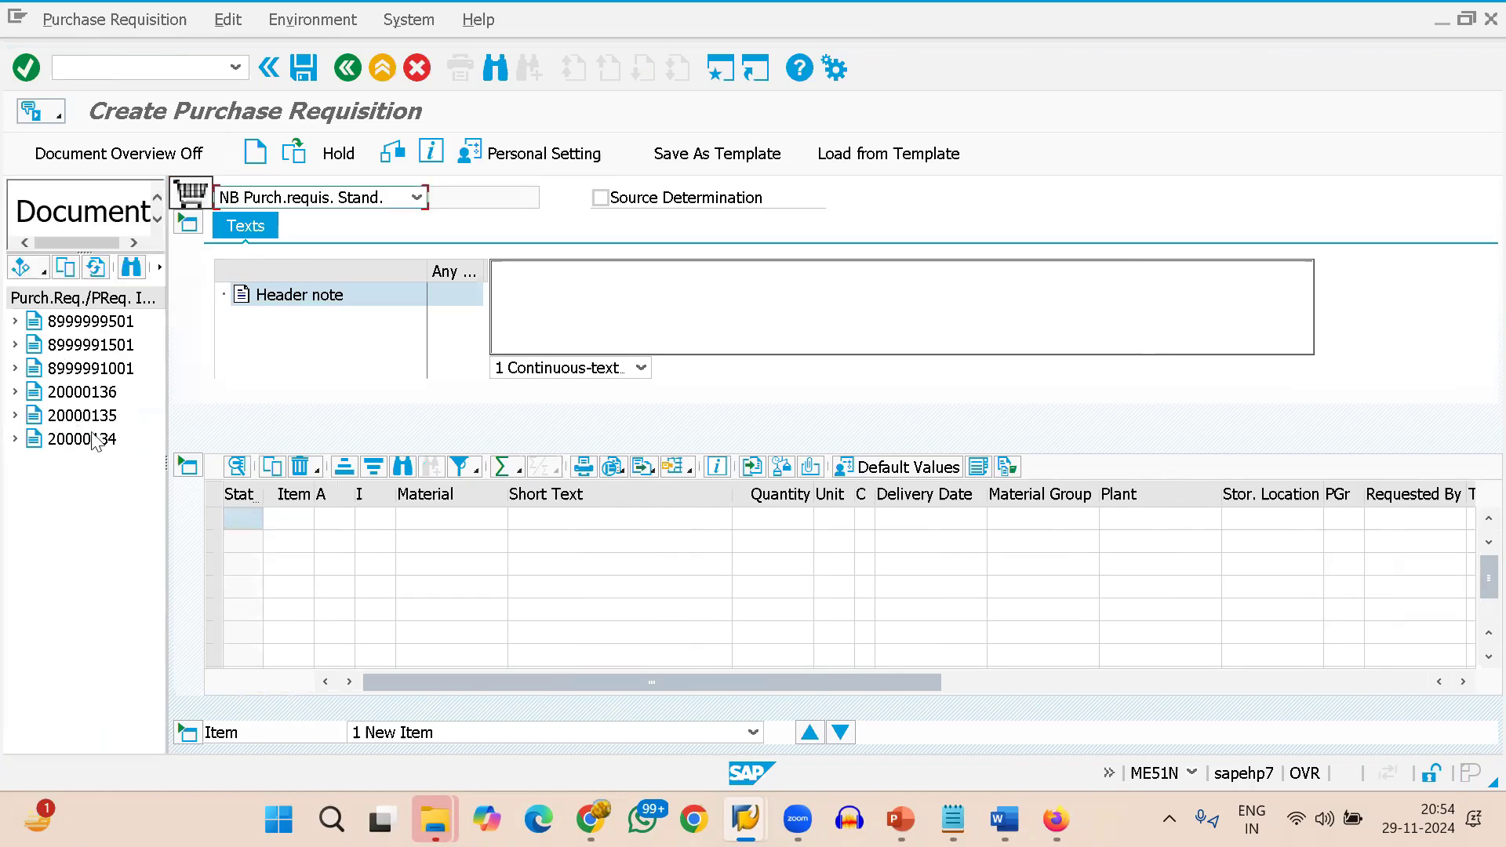
click(67, 395)
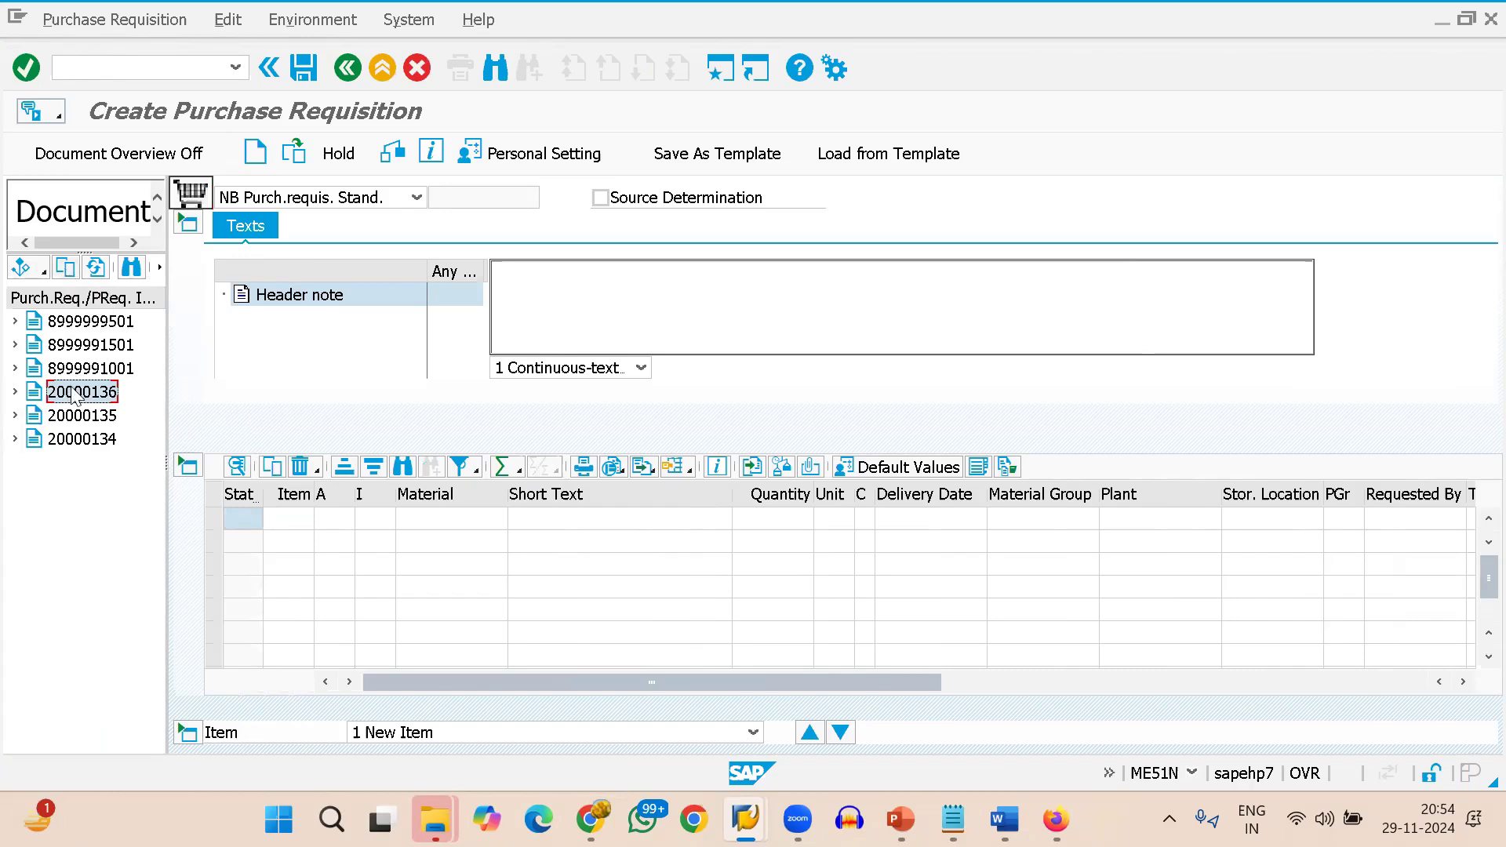
drag(74, 396, 190, 197)
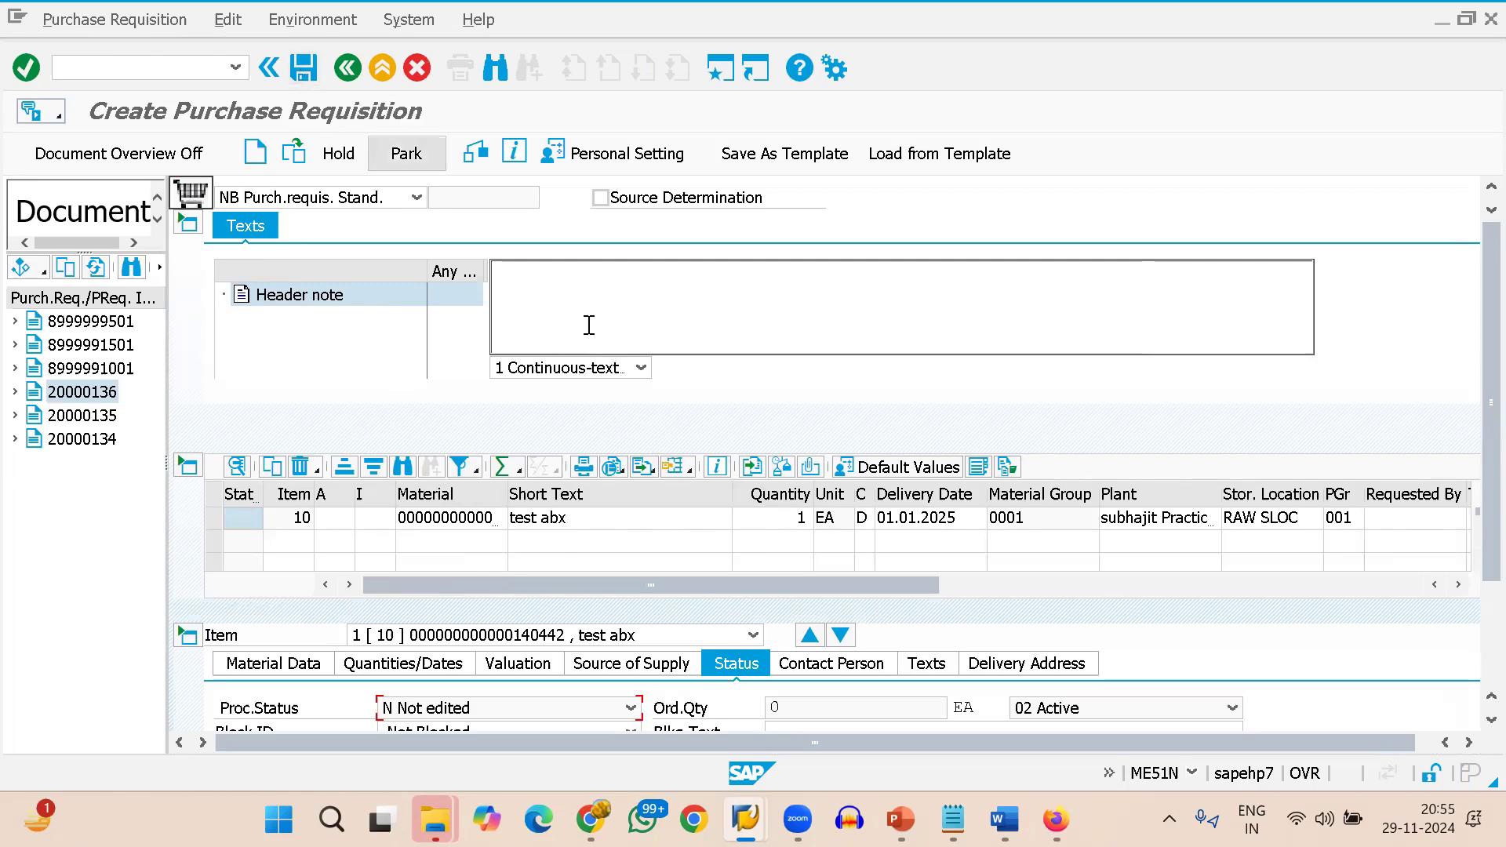
click(304, 67)
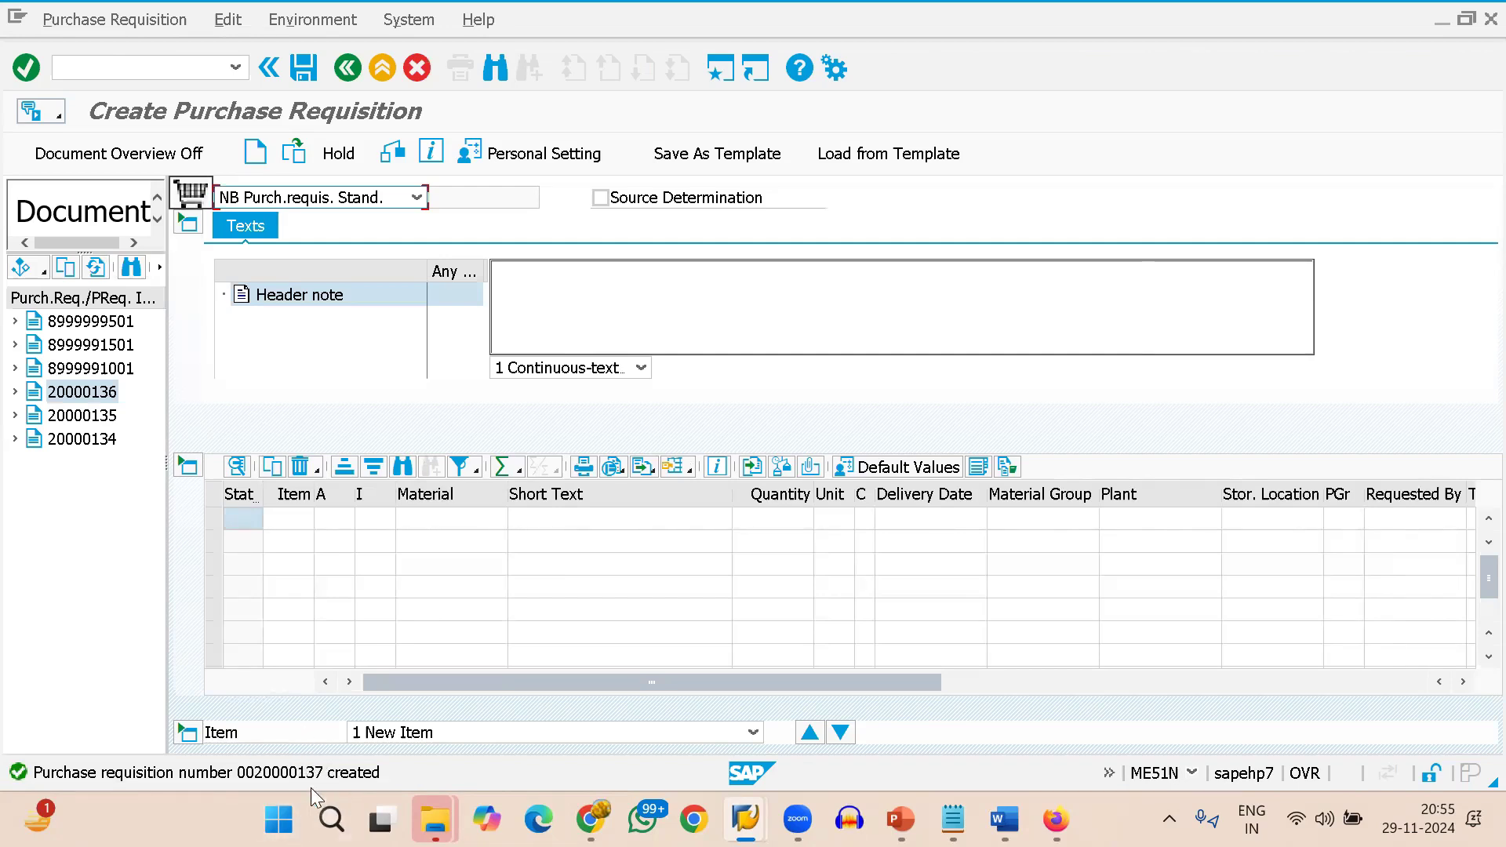
Start transaction MASS and run mass maintenance for object type BUS2105, Purchase Requisition.
click(145, 71)
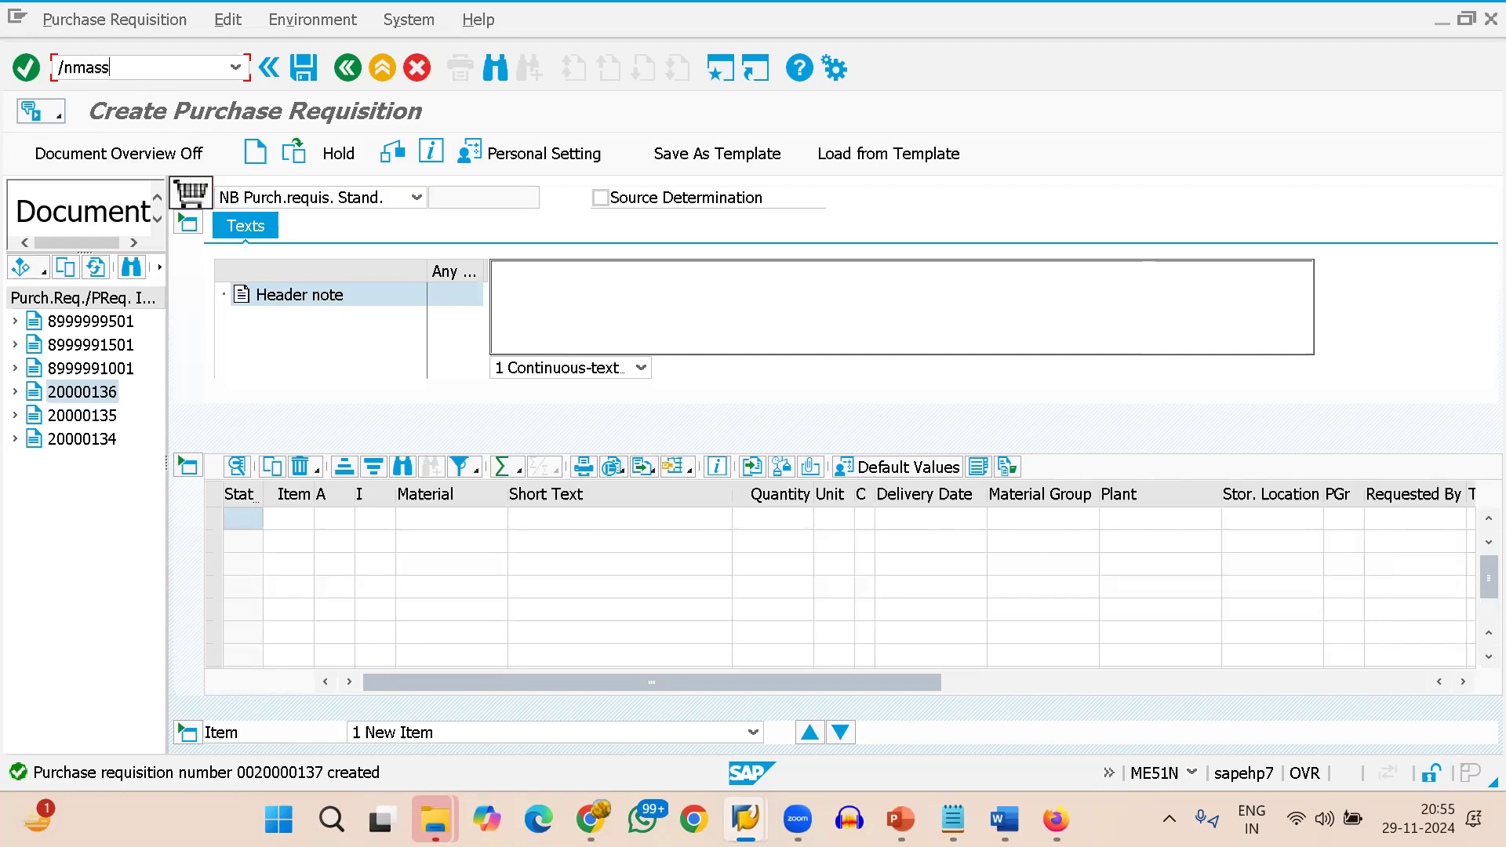
key(Return)
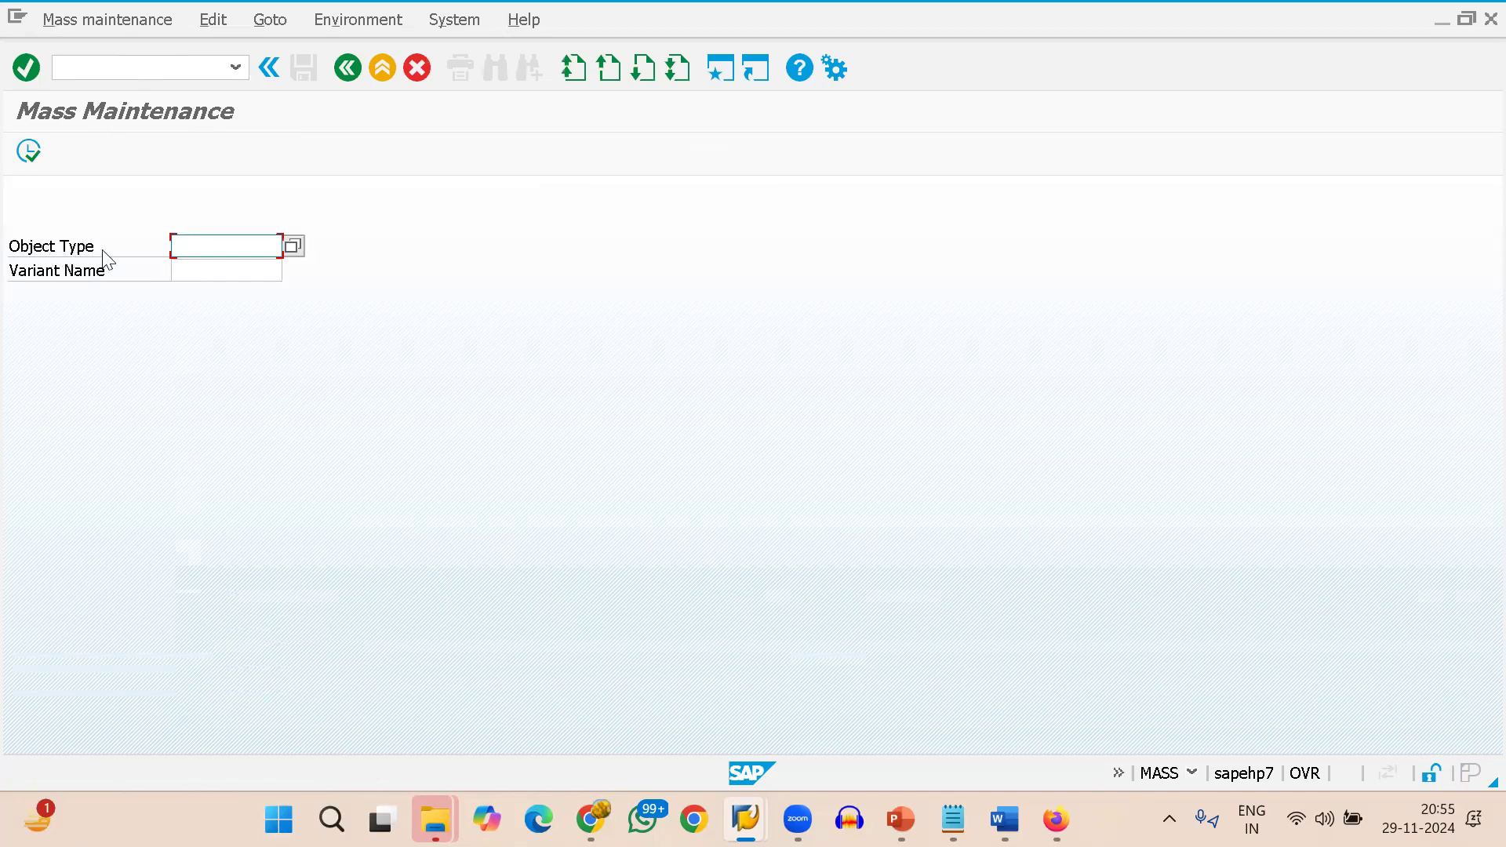
click(293, 247)
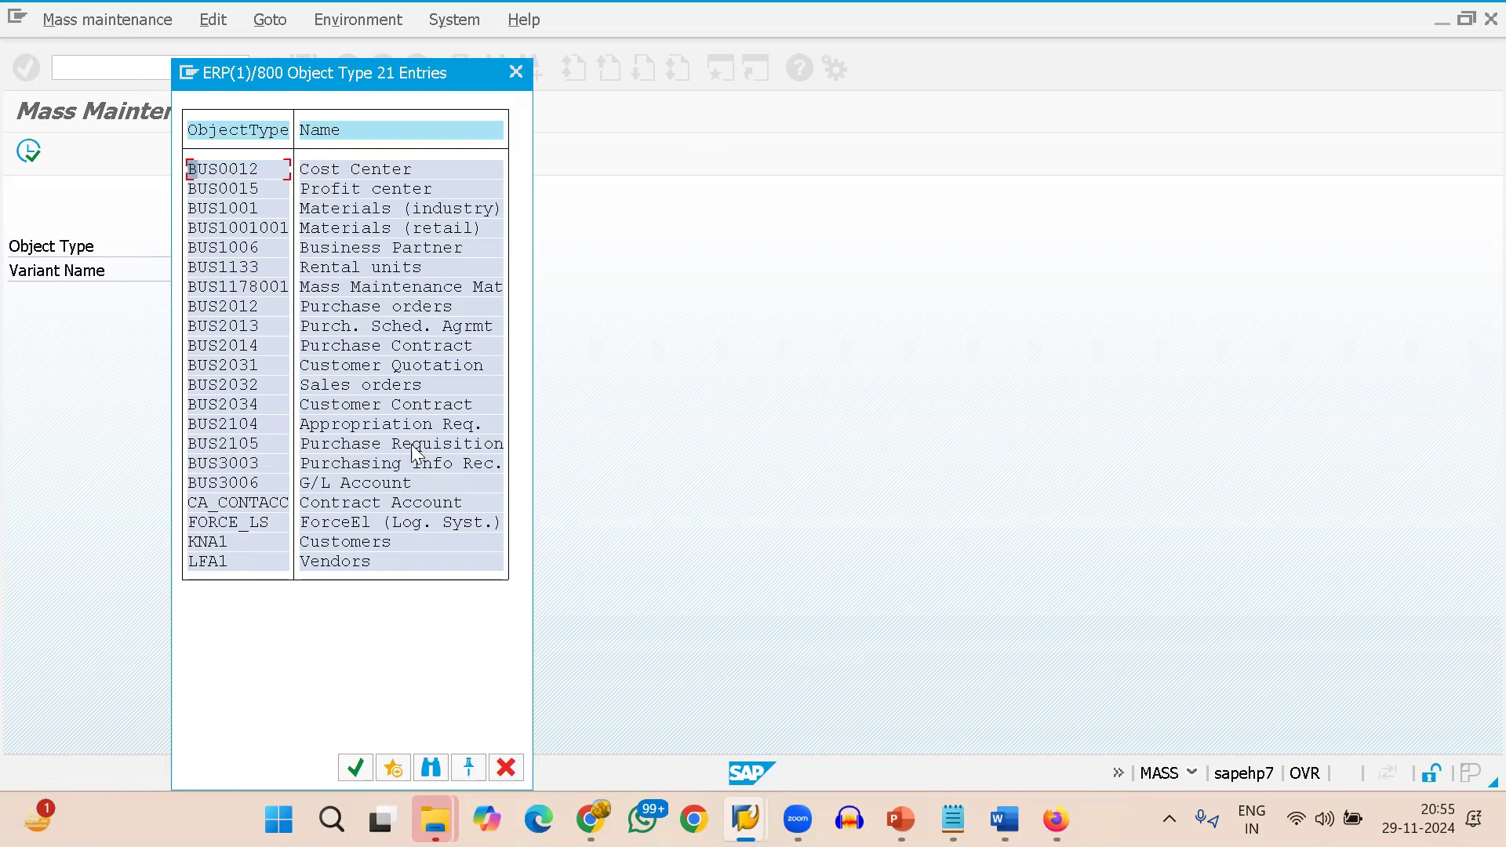
double_click(226, 443)
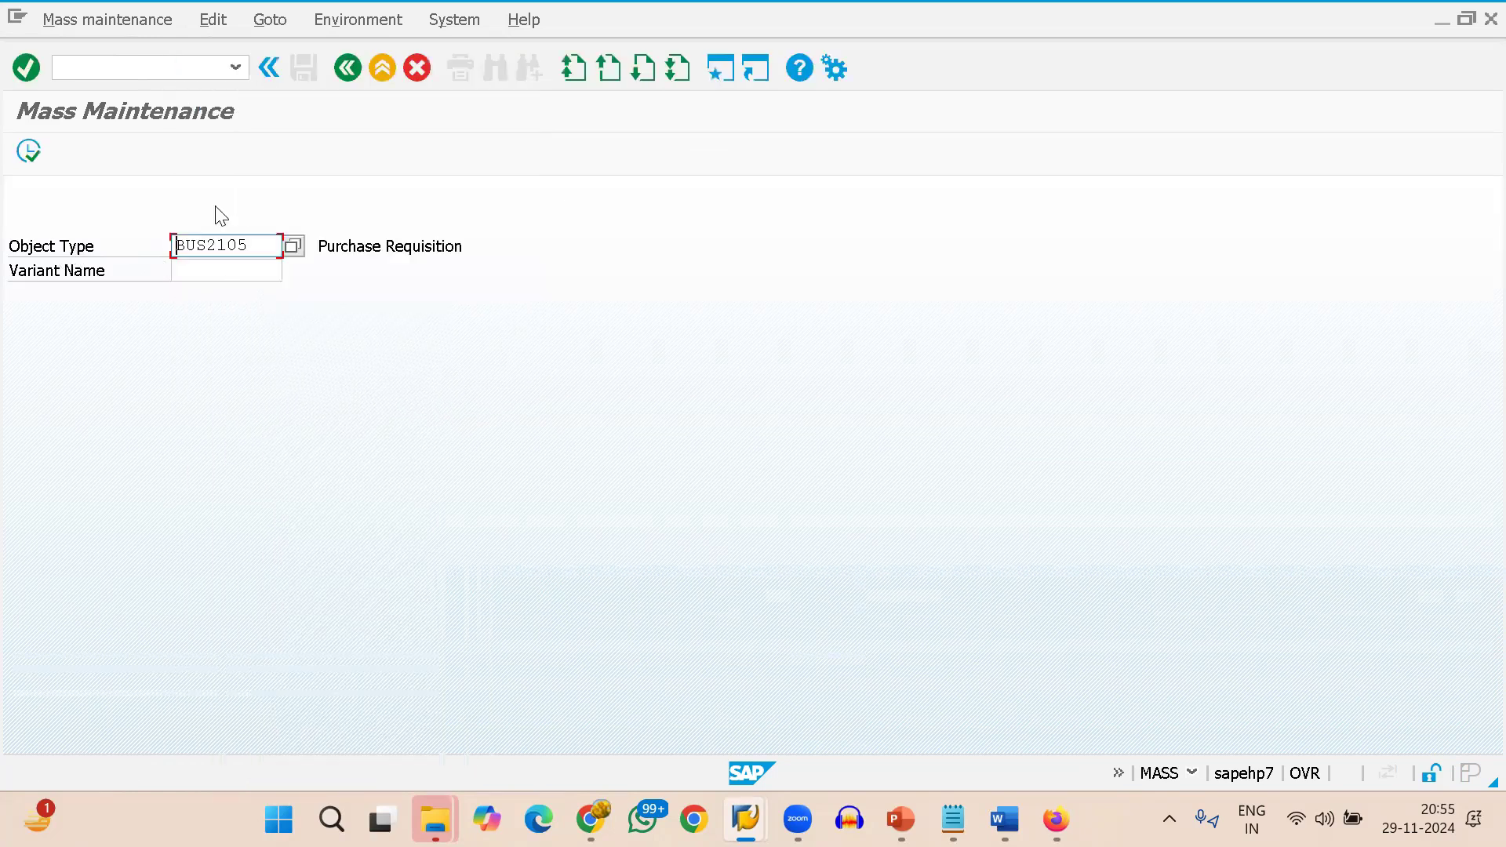
click(29, 153)
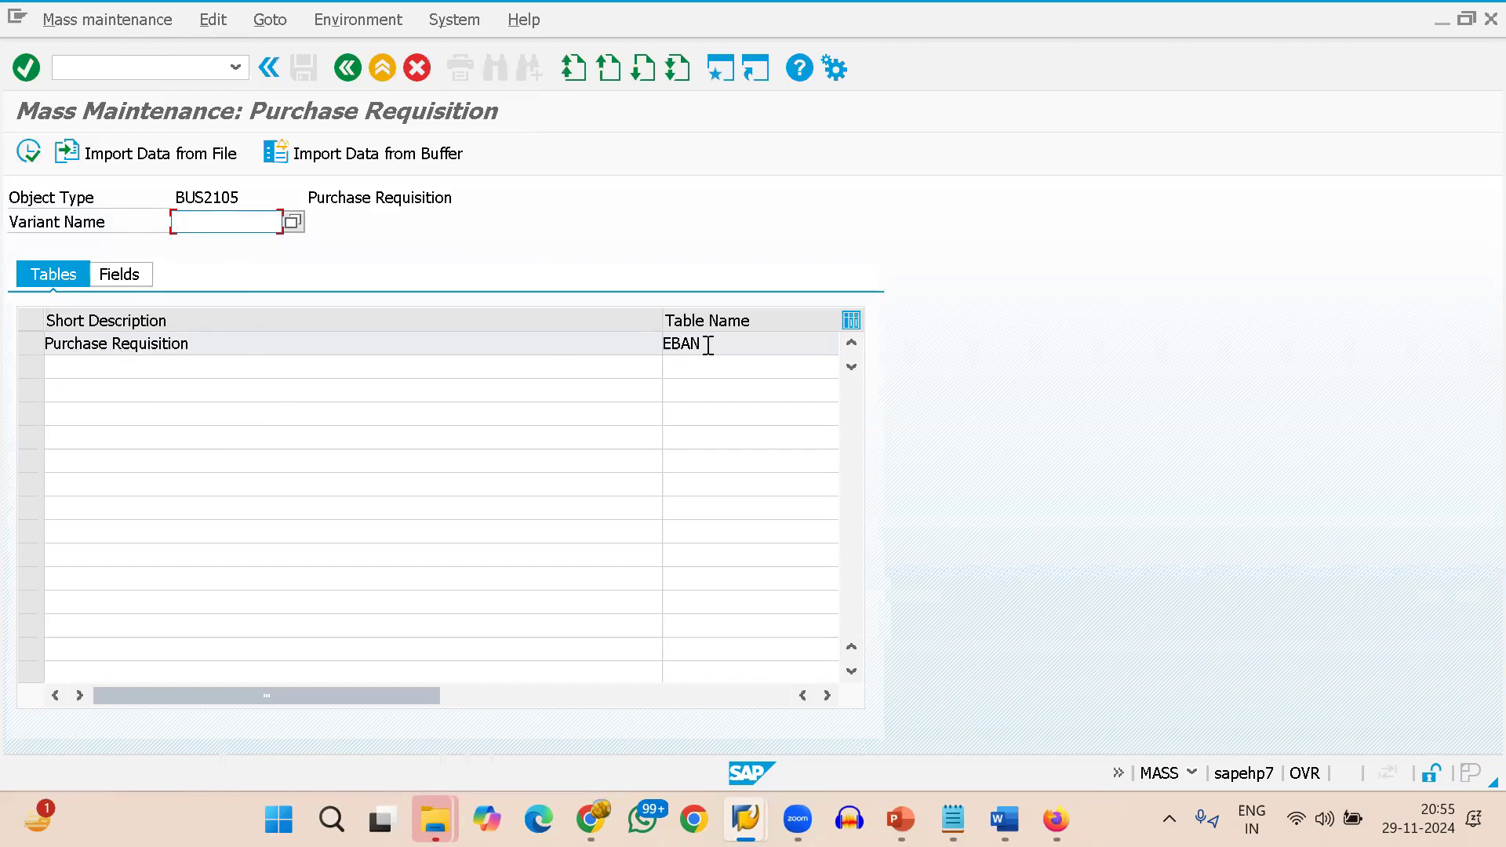
Choose table EBAN for mass maintenance, restrict the records to purchase requisition 20000137, and display them.
click(34, 345)
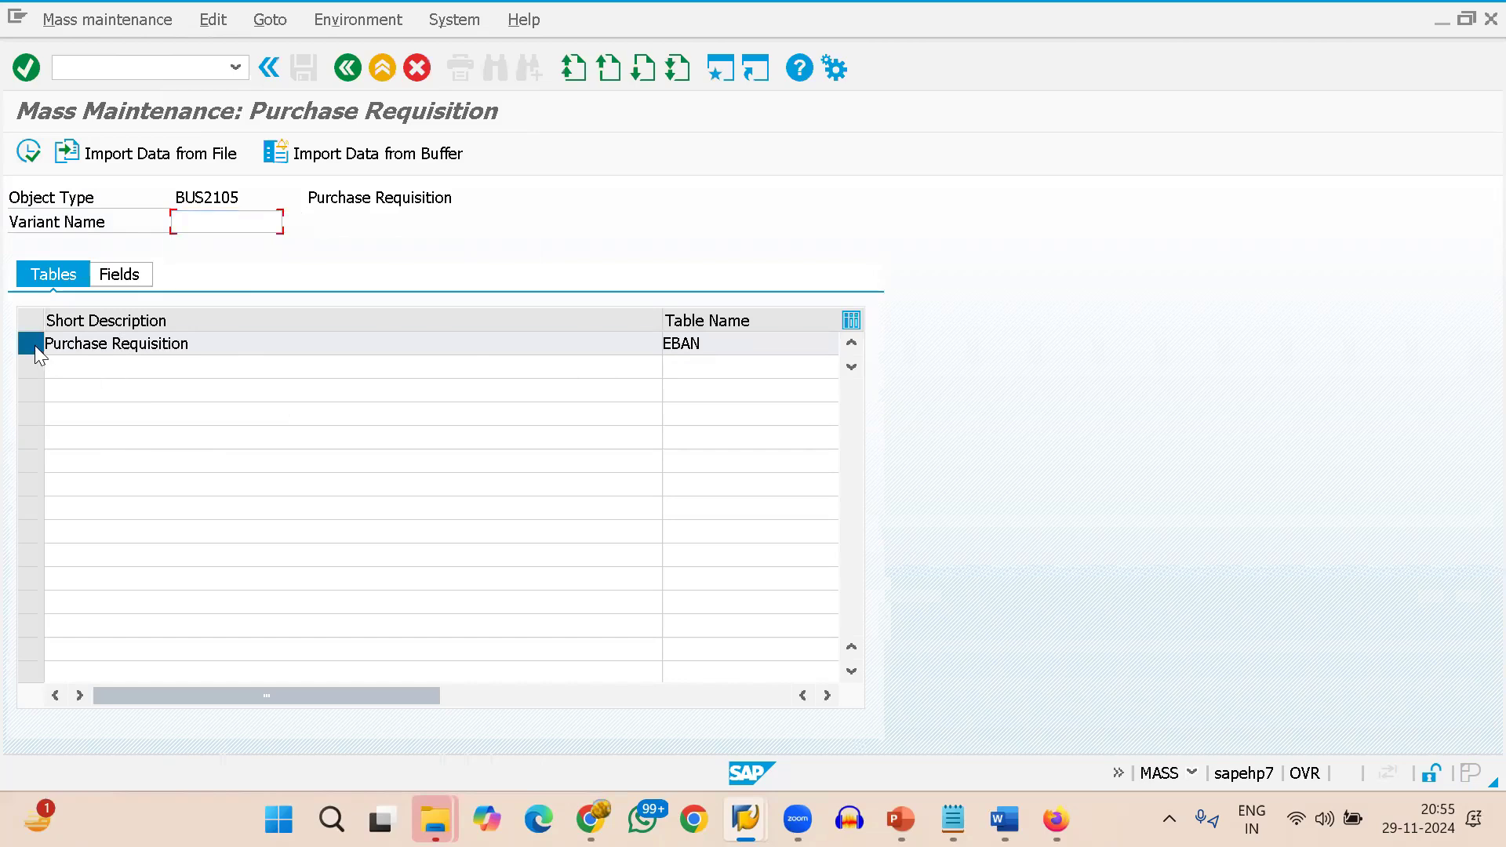
click(30, 152)
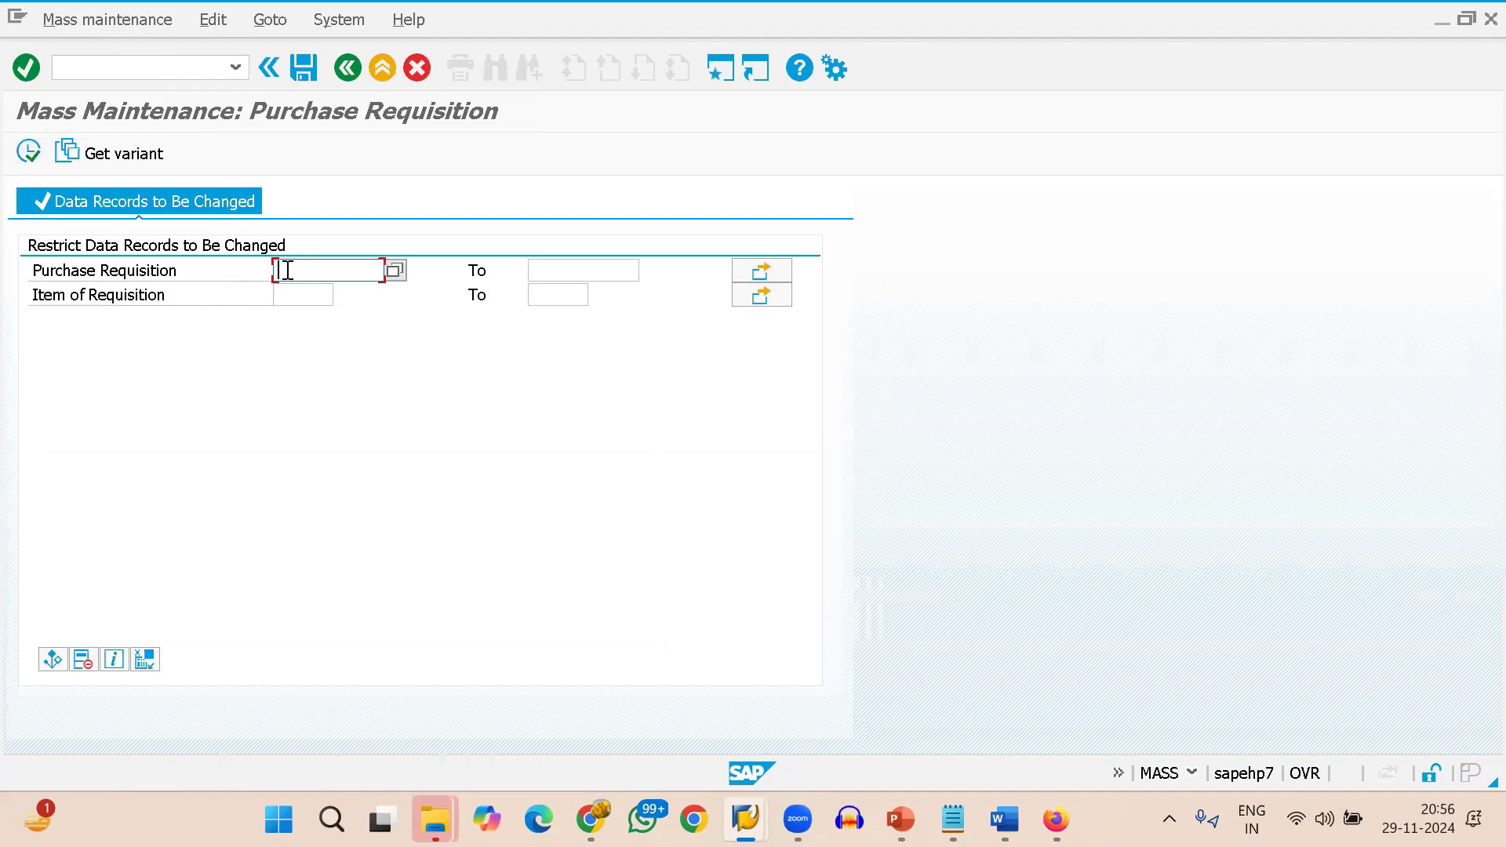
click(761, 272)
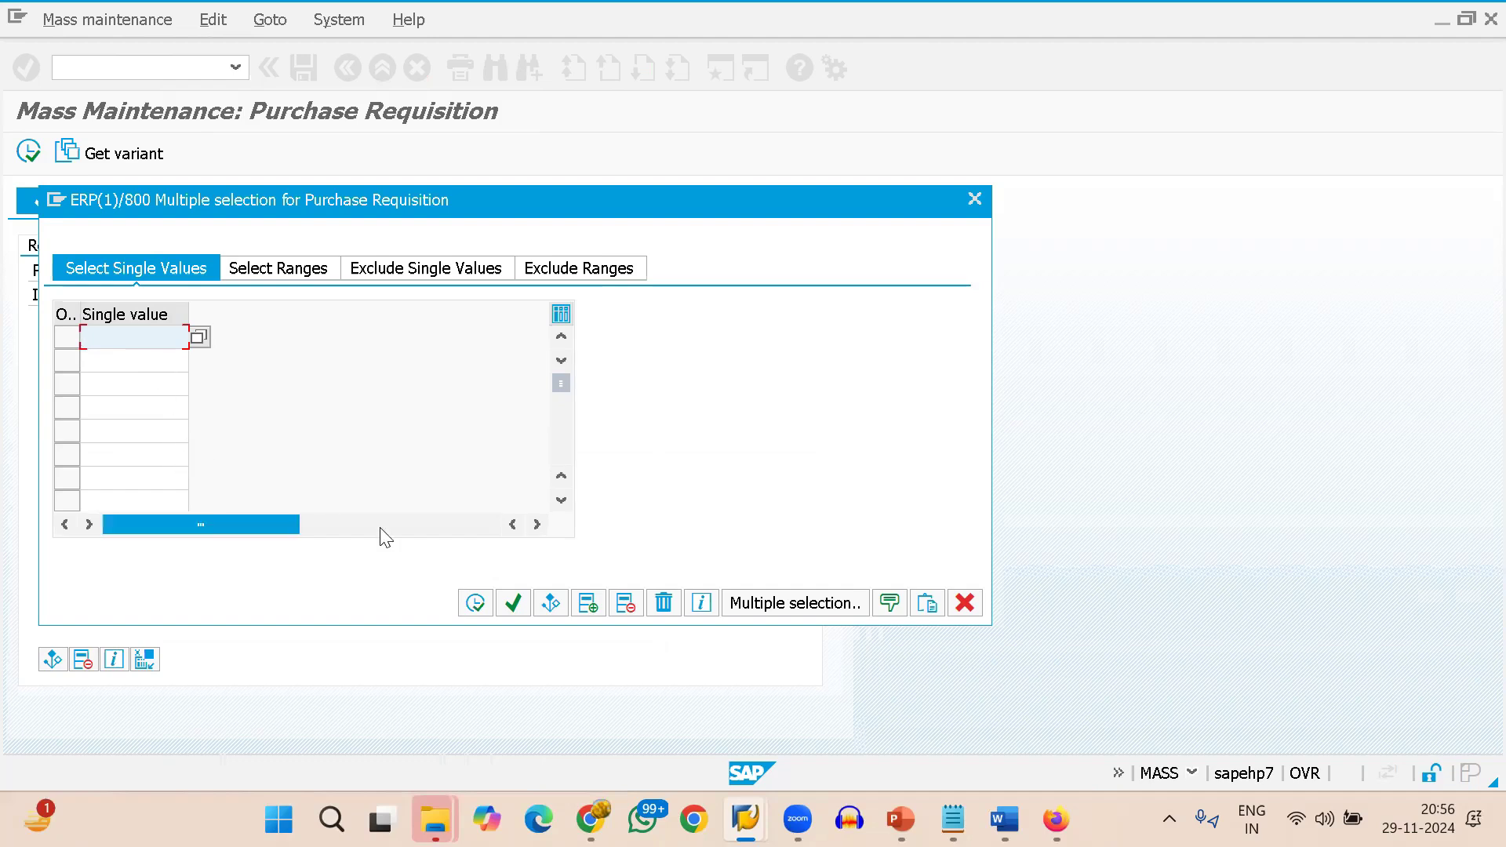
click(966, 602)
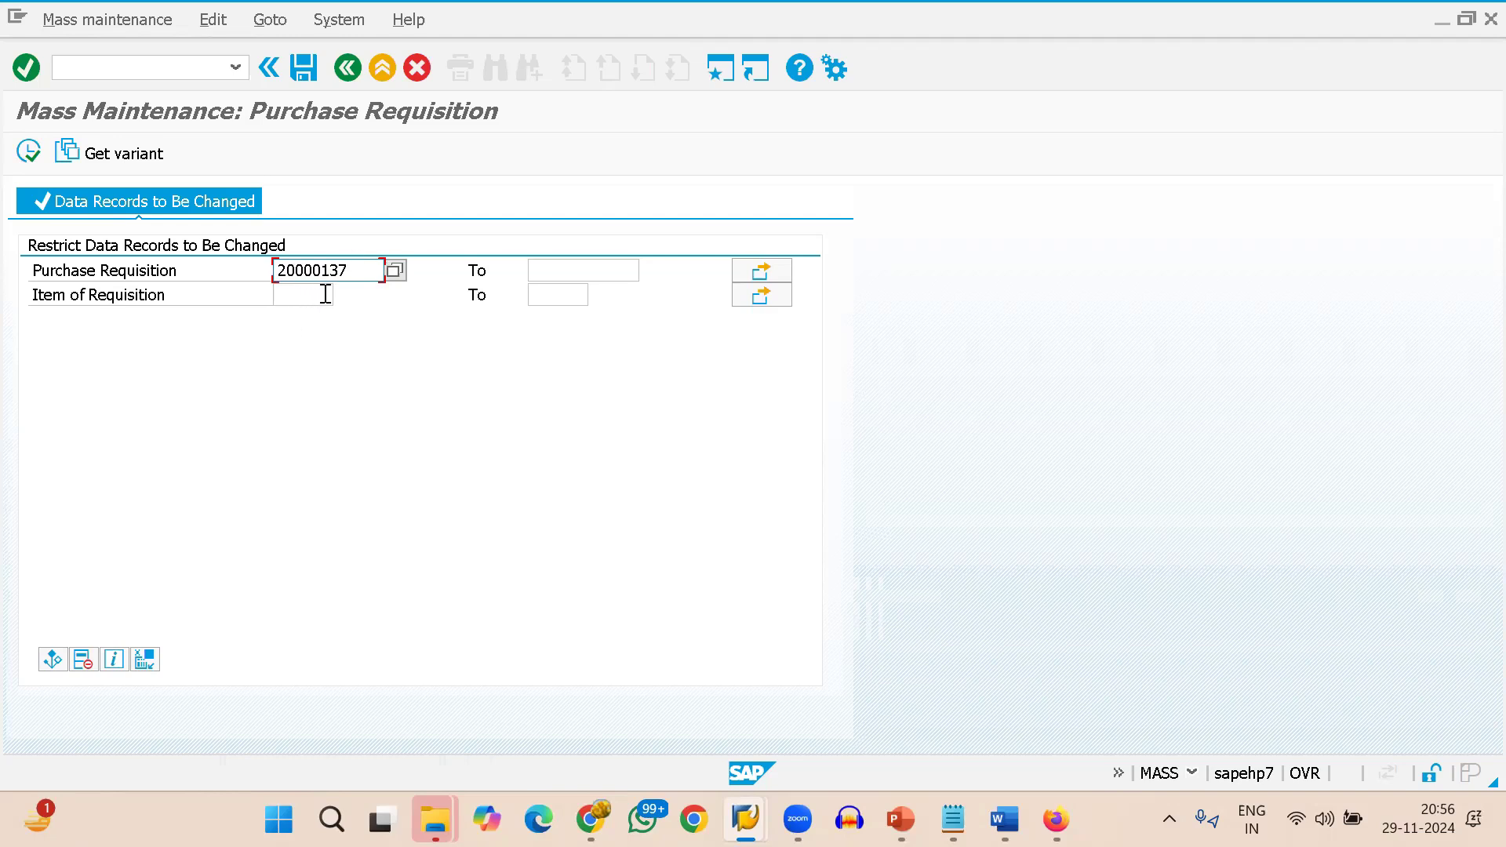
click(30, 154)
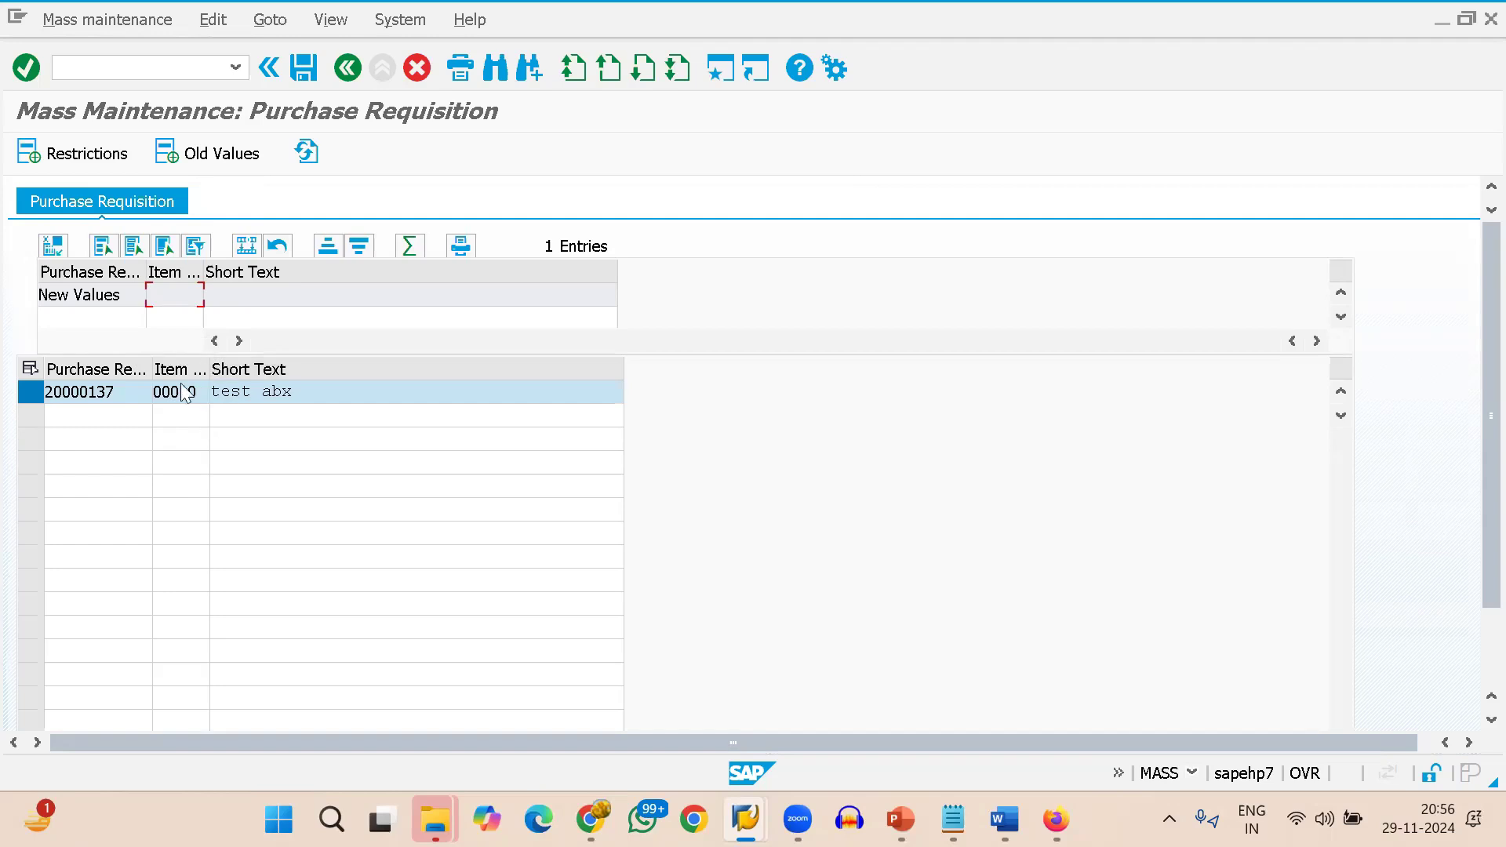
Examine the pool of fields available for mass change of the requisition, and leave the field selection unchanged.
click(51, 248)
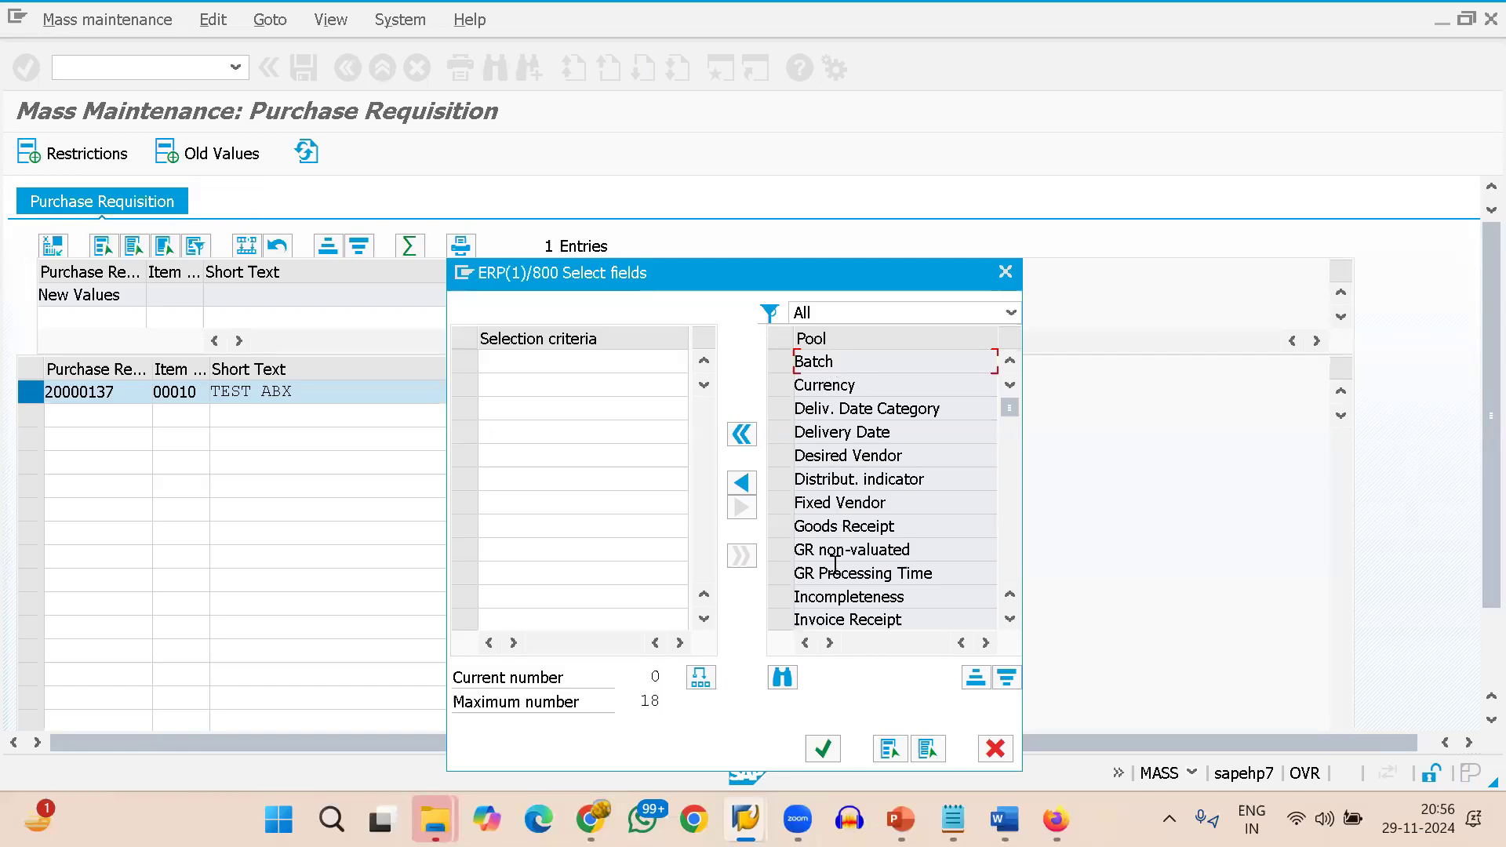
scroll(854, 553, down, 5)
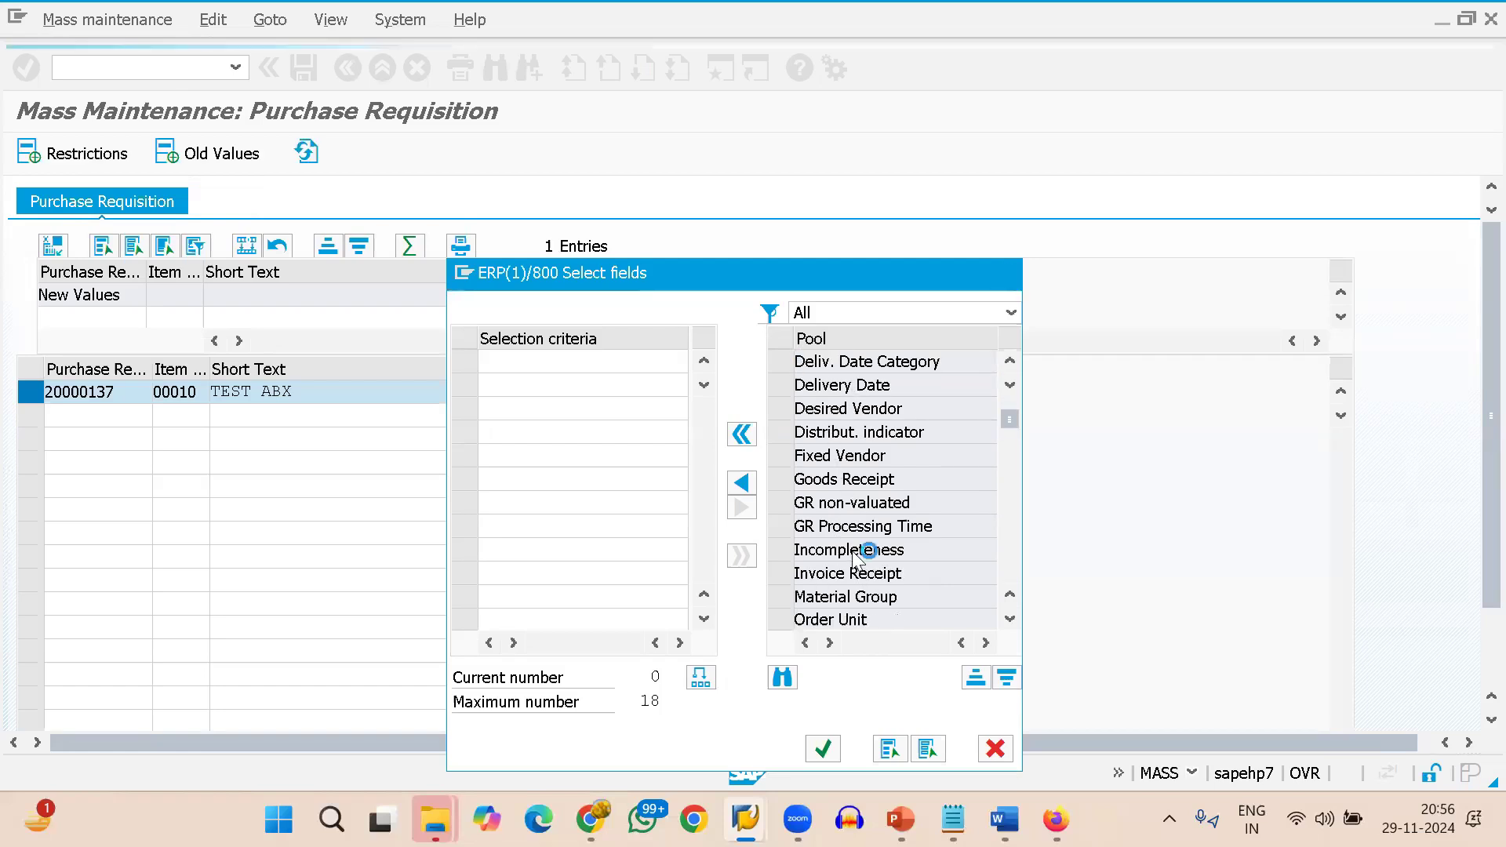
scroll(853, 553, down, 8)
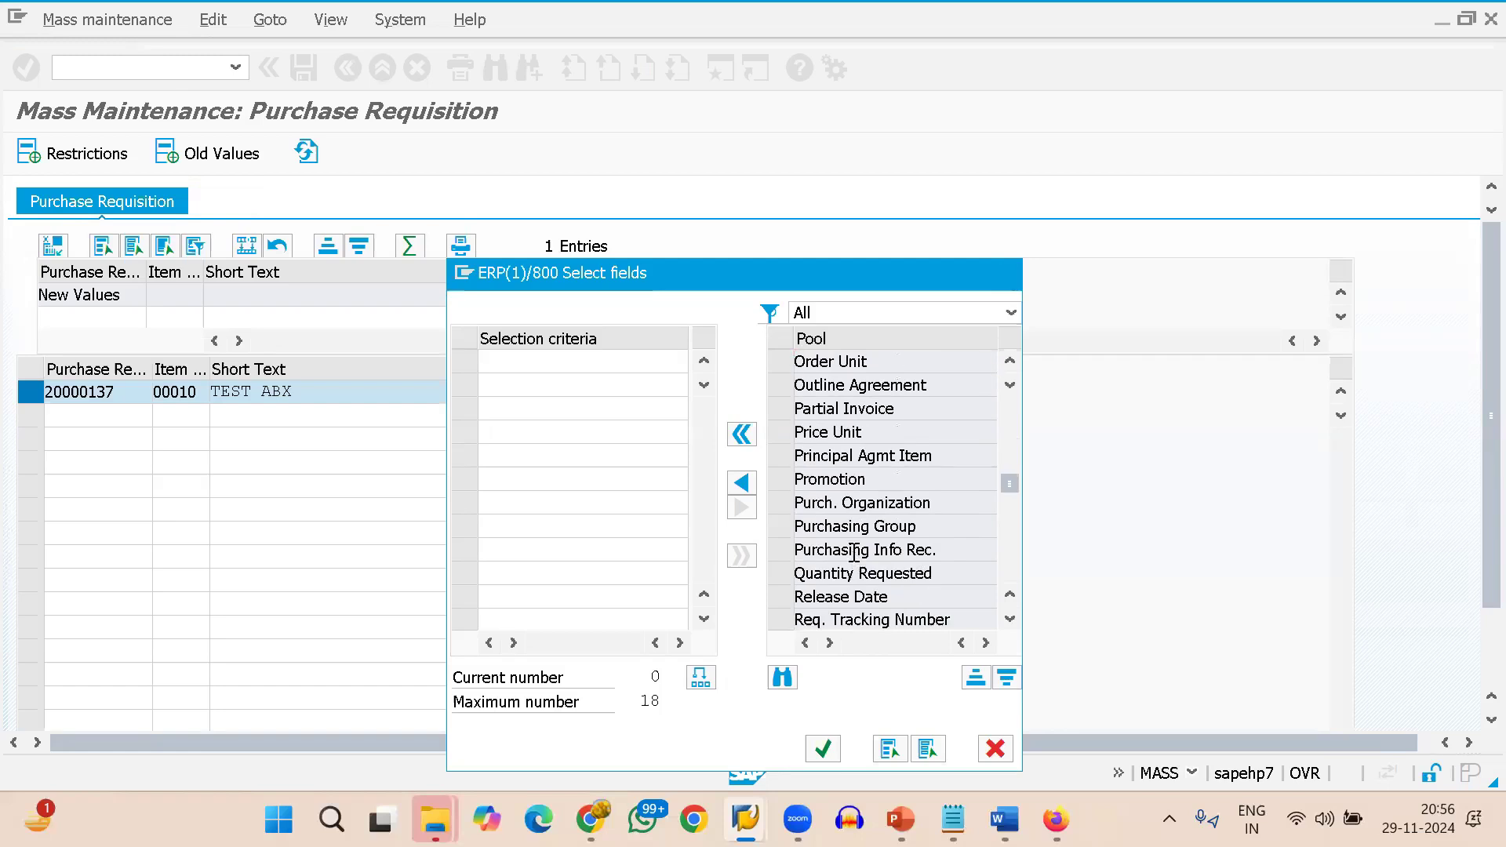
scroll(853, 557, up, 8)
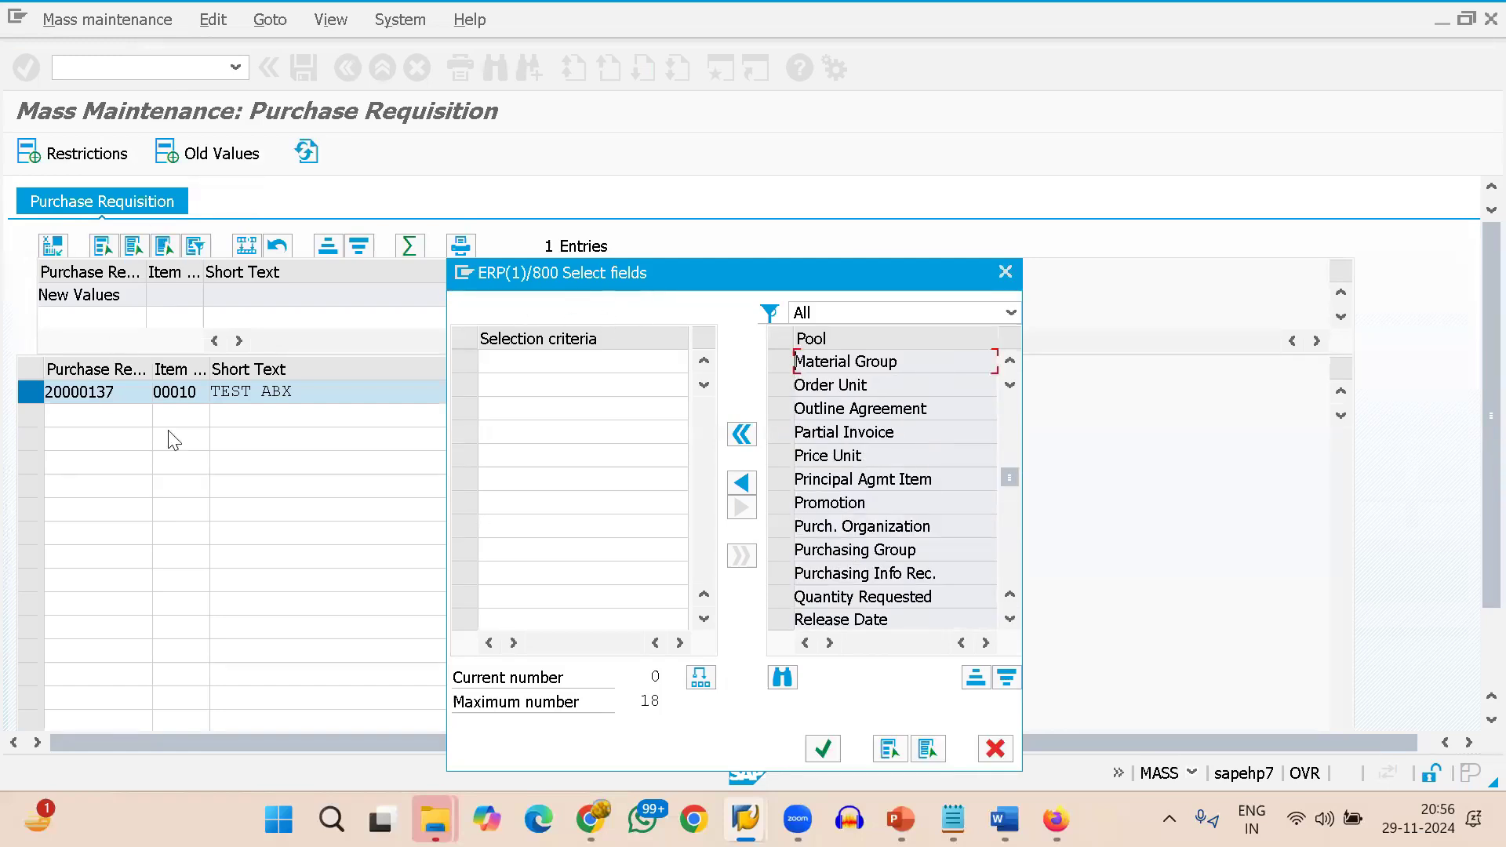
scroll(848, 479, up, 3)
scroll(847, 479, up, 2)
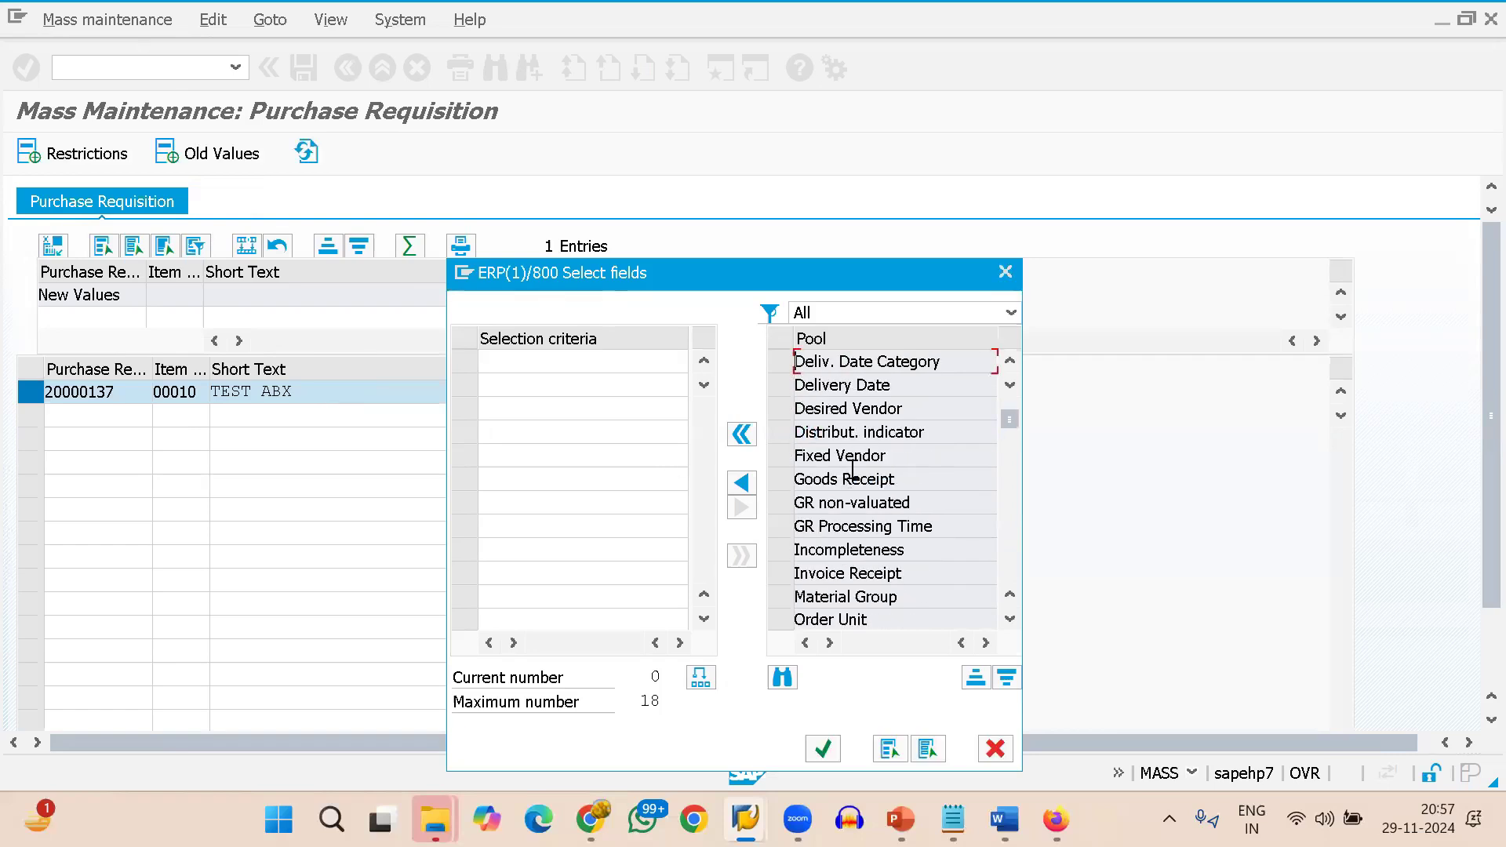
scroll(837, 479, up, 1)
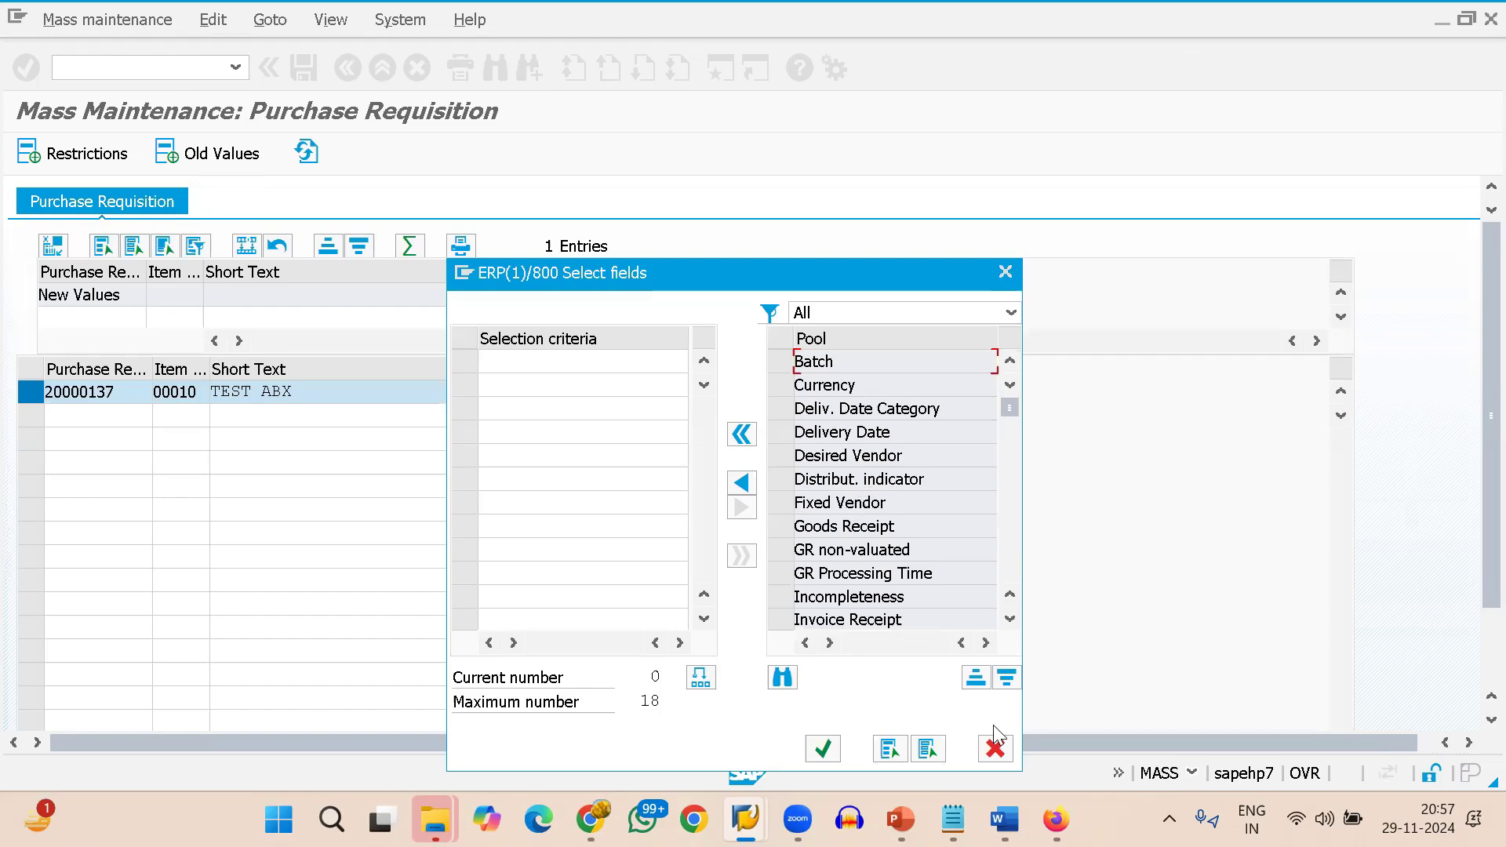
click(996, 749)
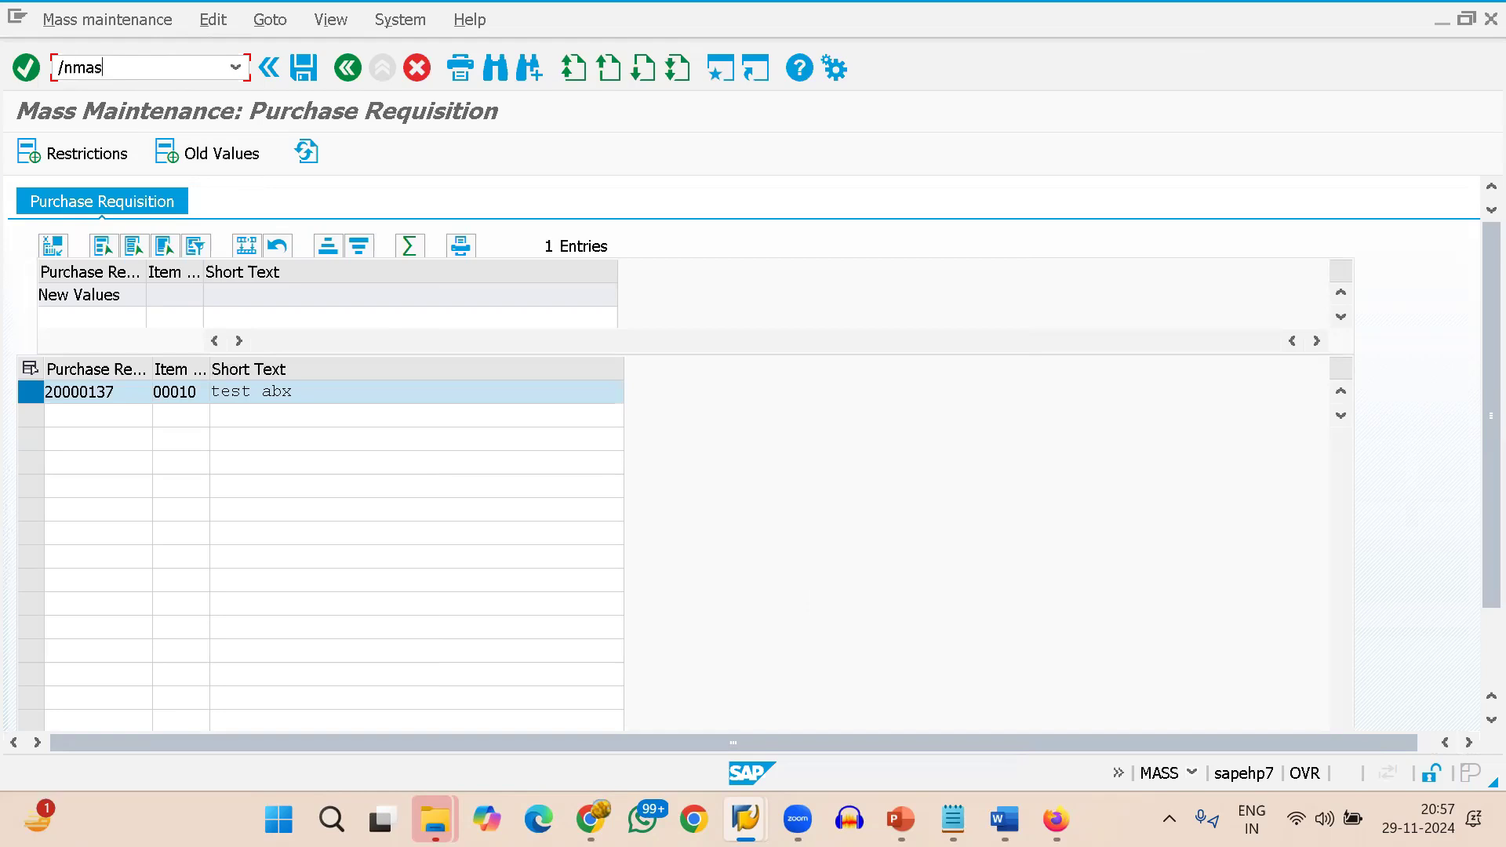
Start transaction MASSOBJ and acknowledge its information messages to reach the list of function modules for saving.
key(Return)
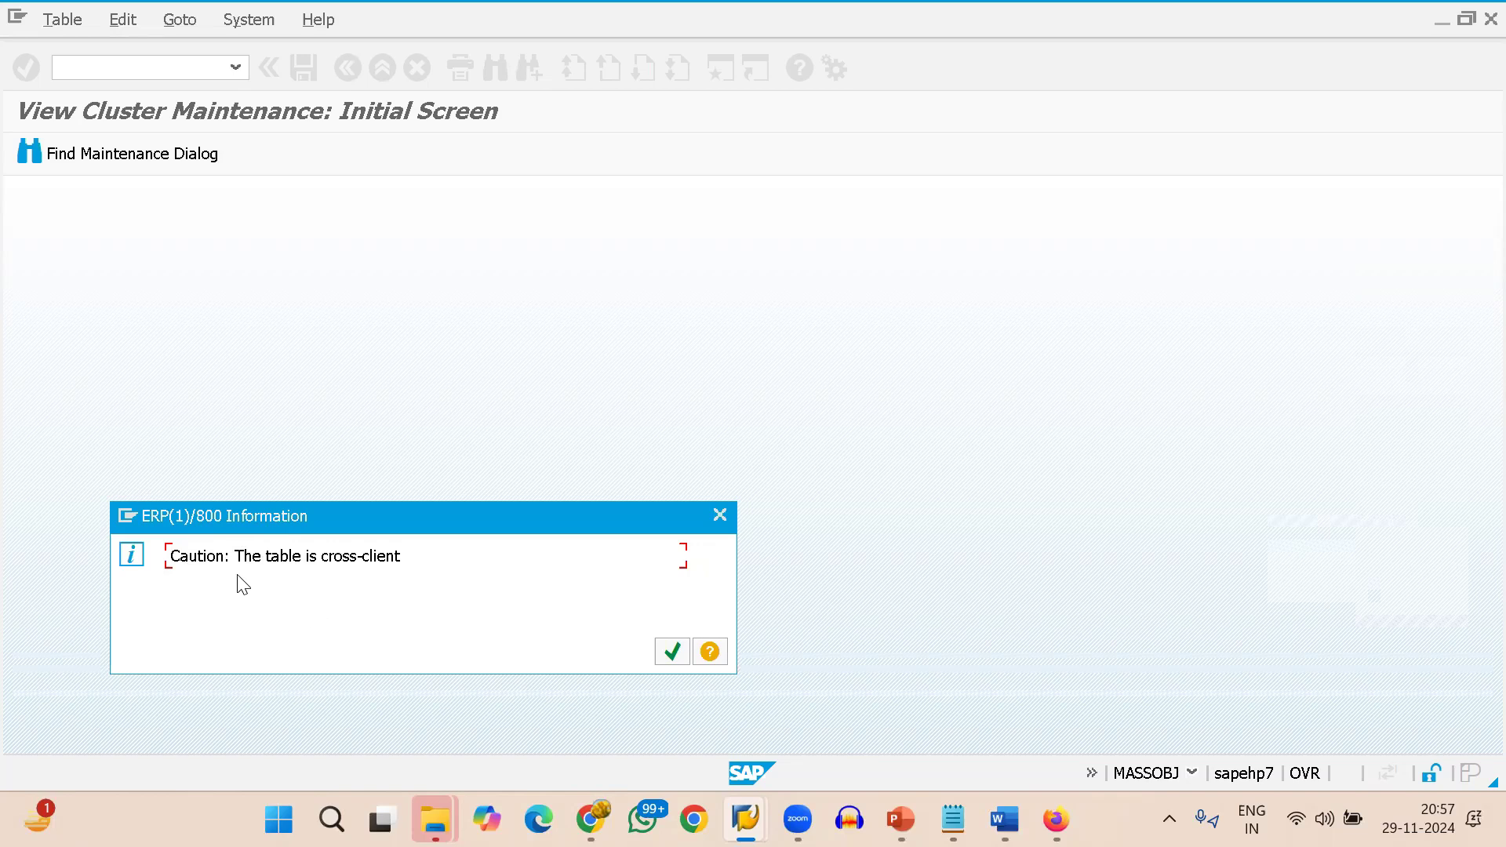
click(671, 651)
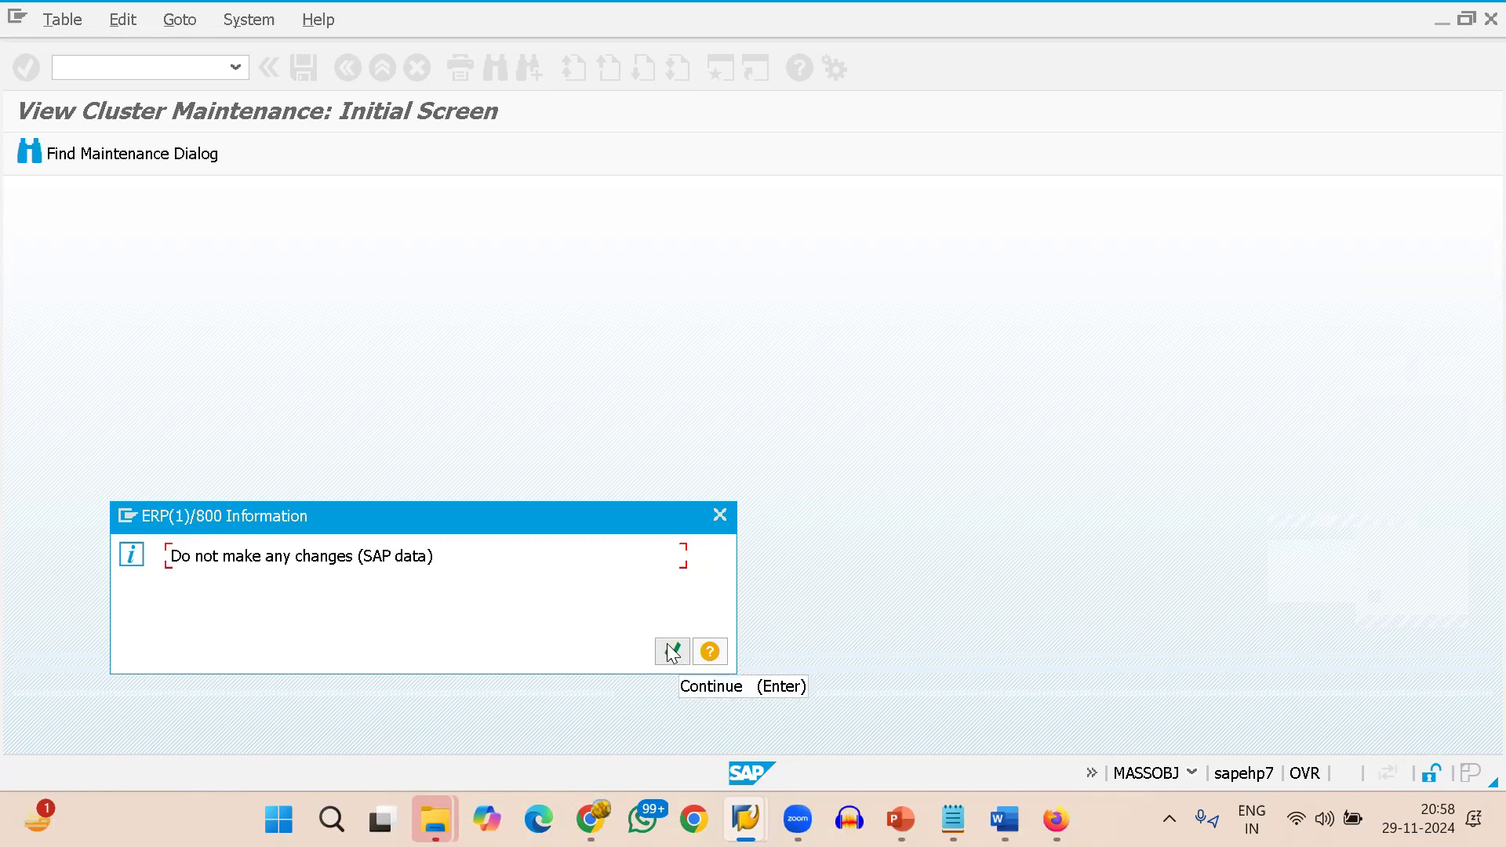
click(671, 651)
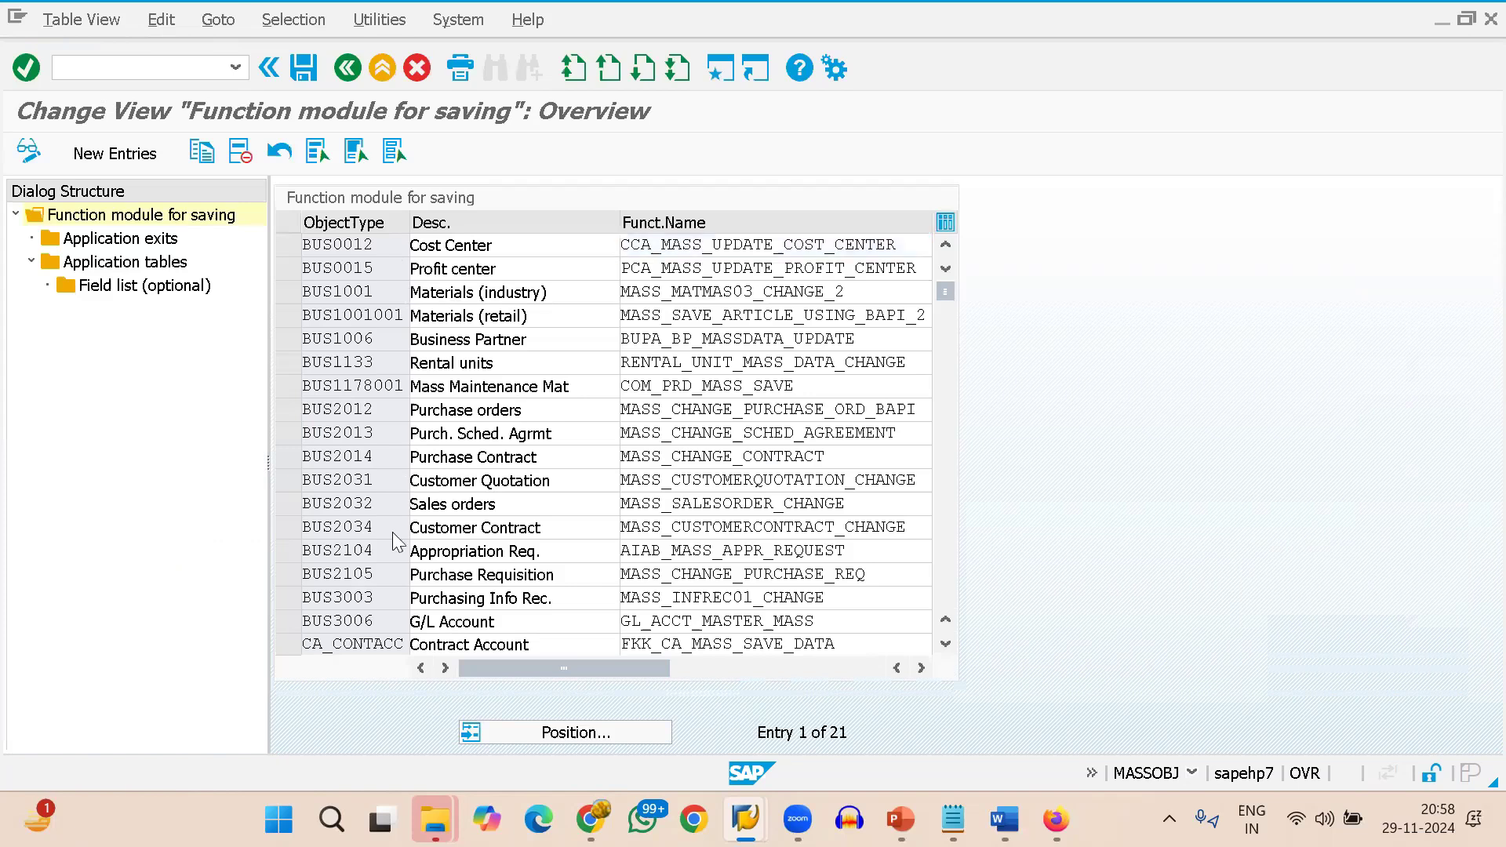
Select the BUS2105 Purchase Requisition object and open its application tables.
scroll(395, 532, down, 5)
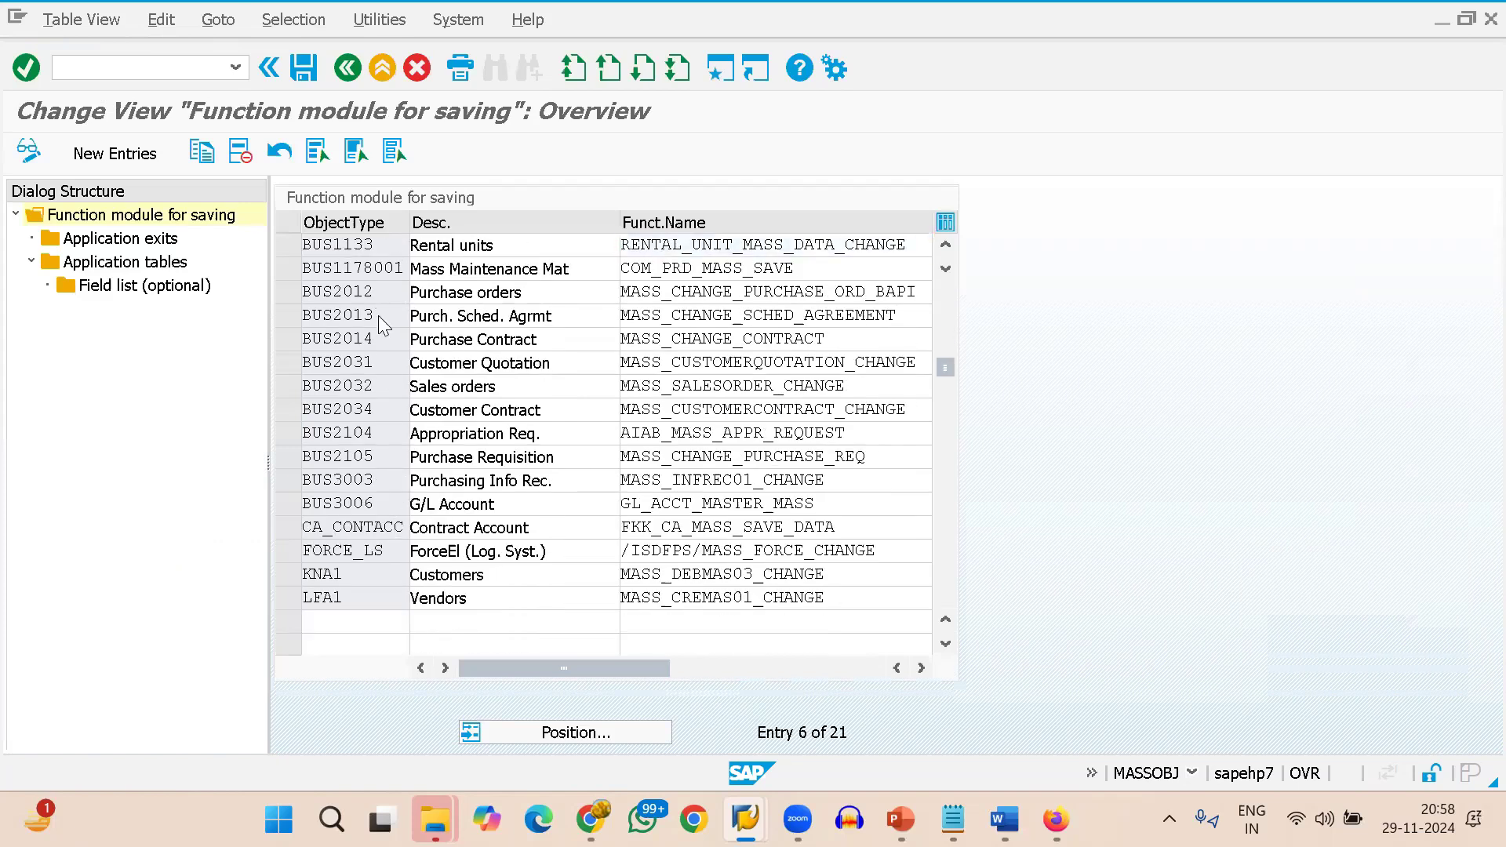
scroll(381, 317, up, 5)
scroll(380, 317, down, 3)
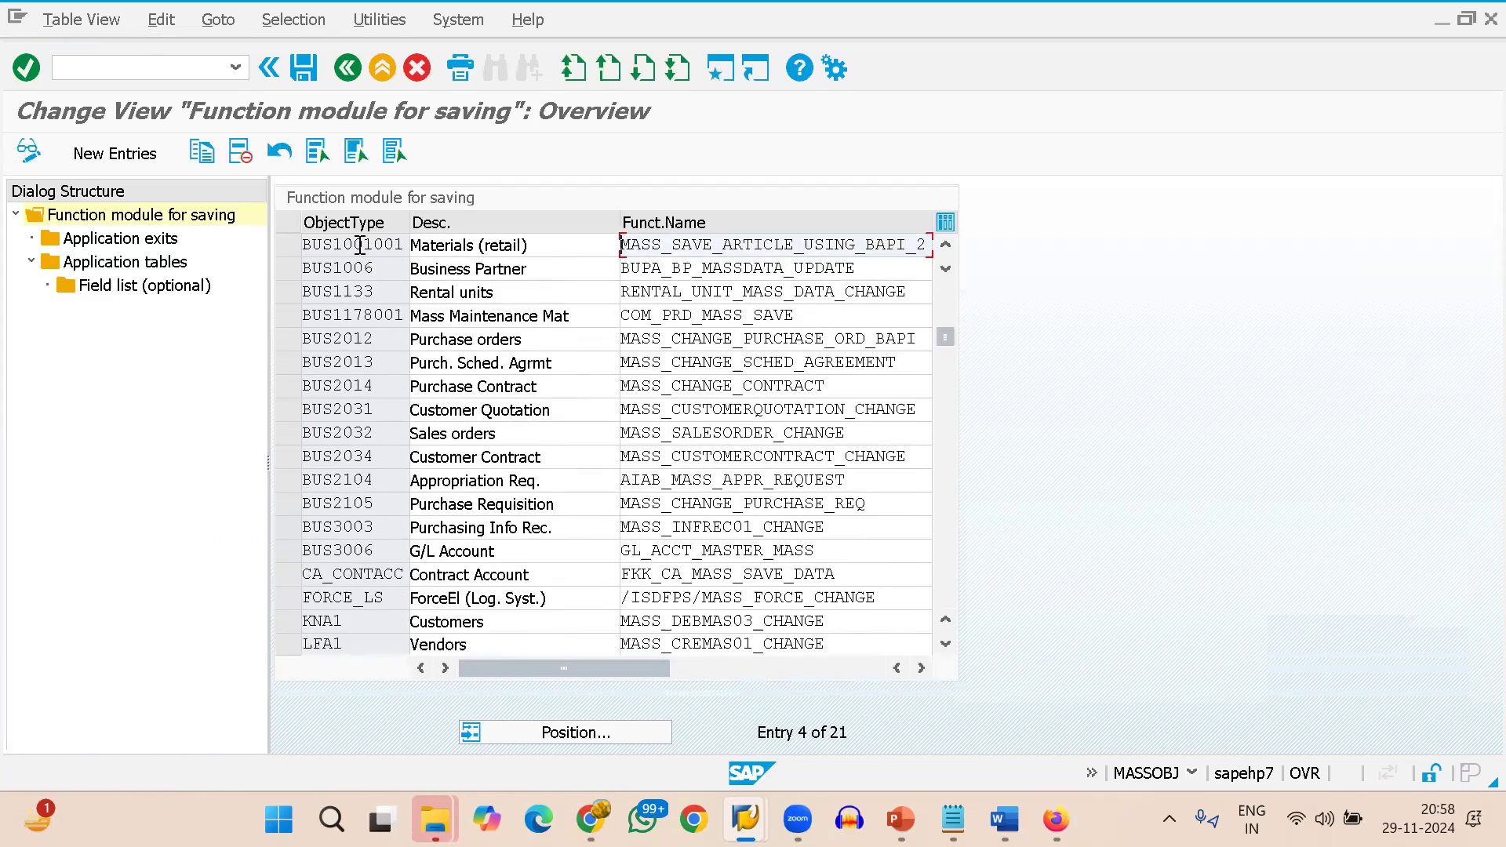
click(286, 504)
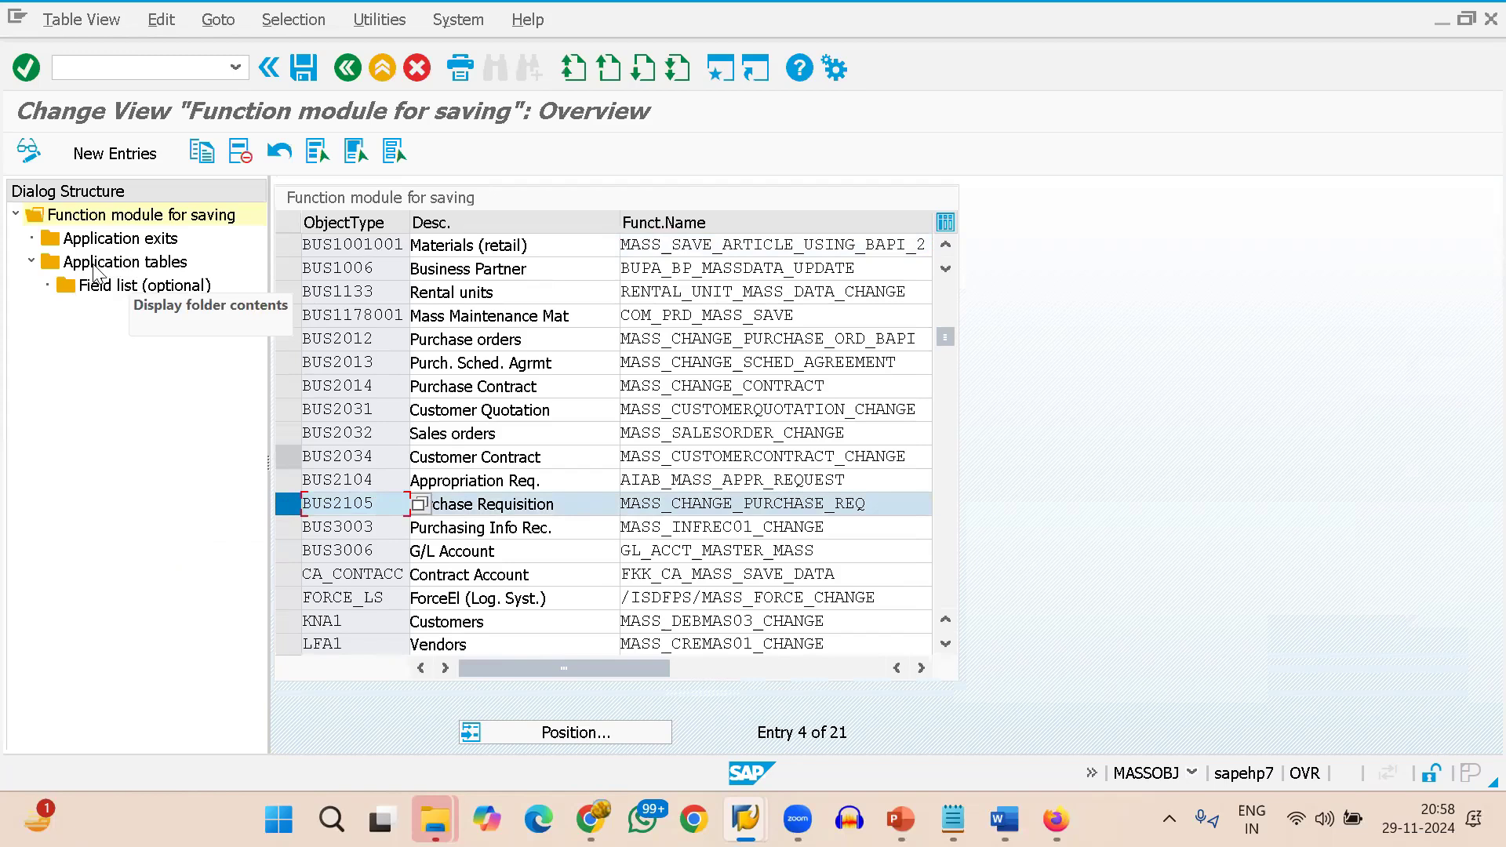
click(130, 264)
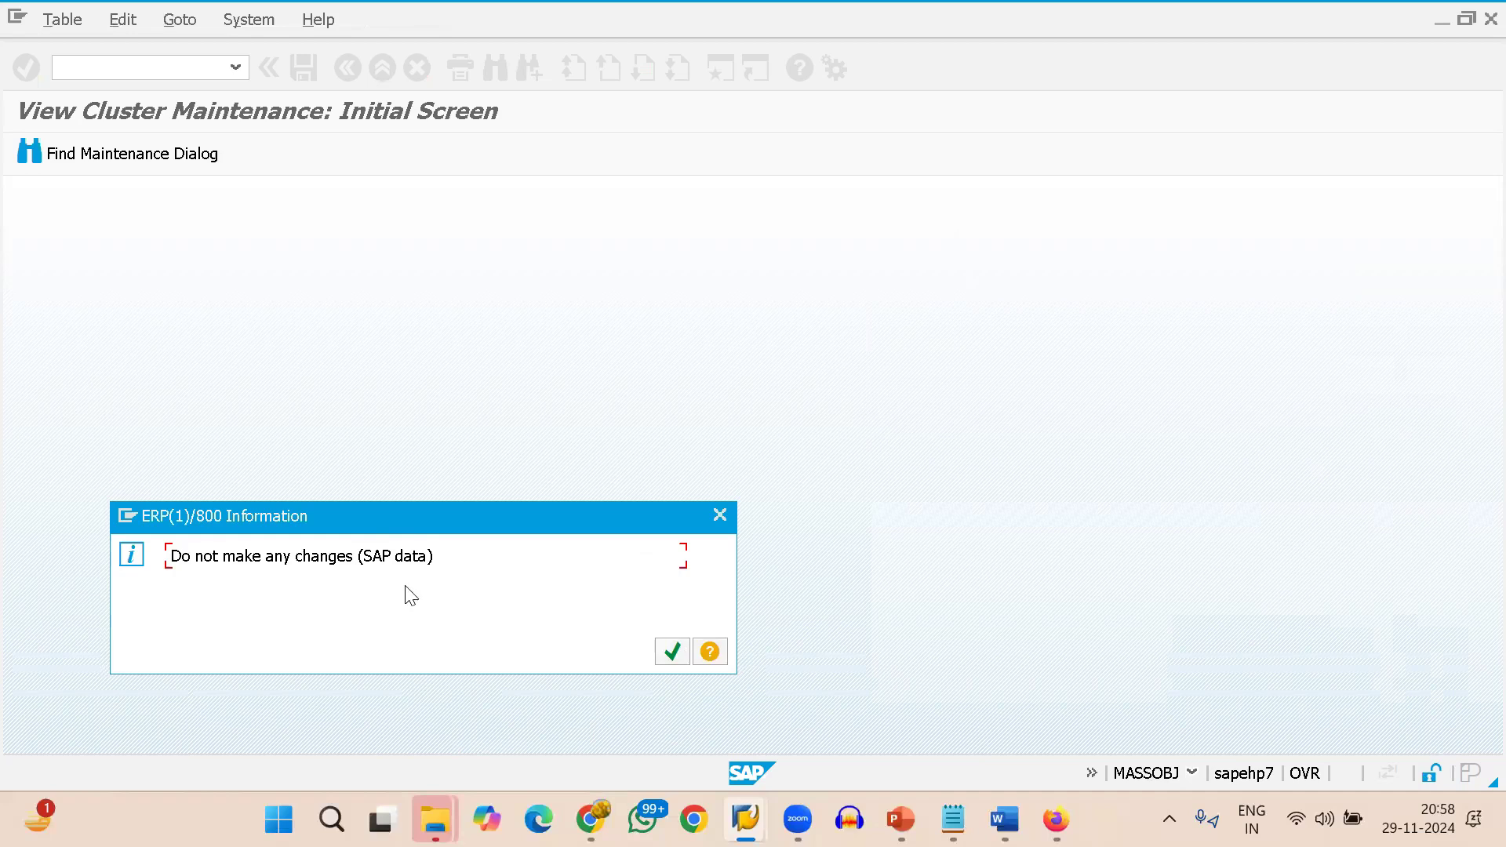
click(673, 653)
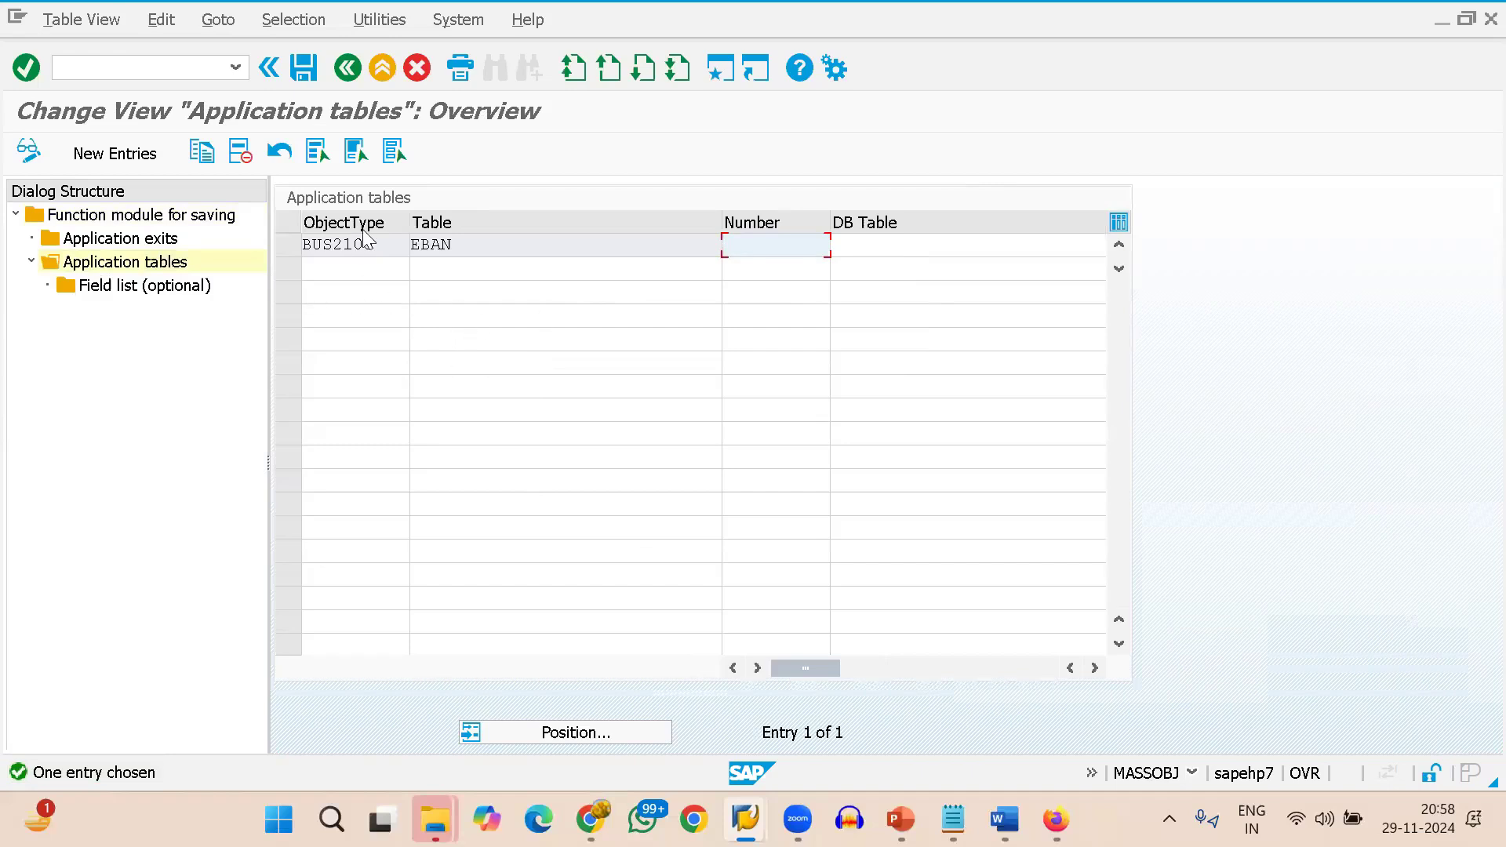
Open the optional field list for application table EBAN of BUS2105 and look through its field names.
click(288, 245)
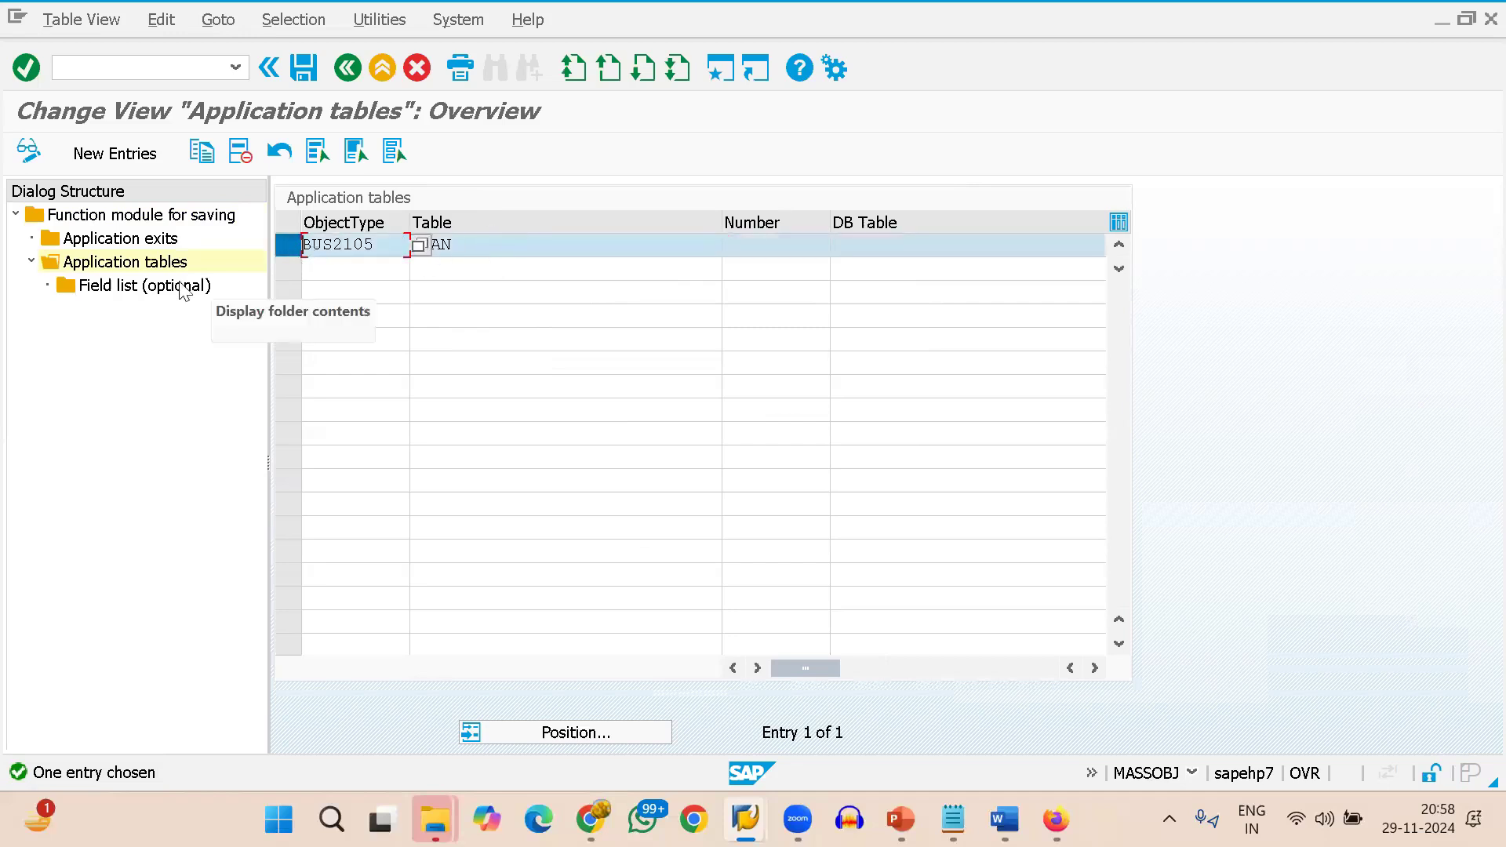
double_click(128, 288)
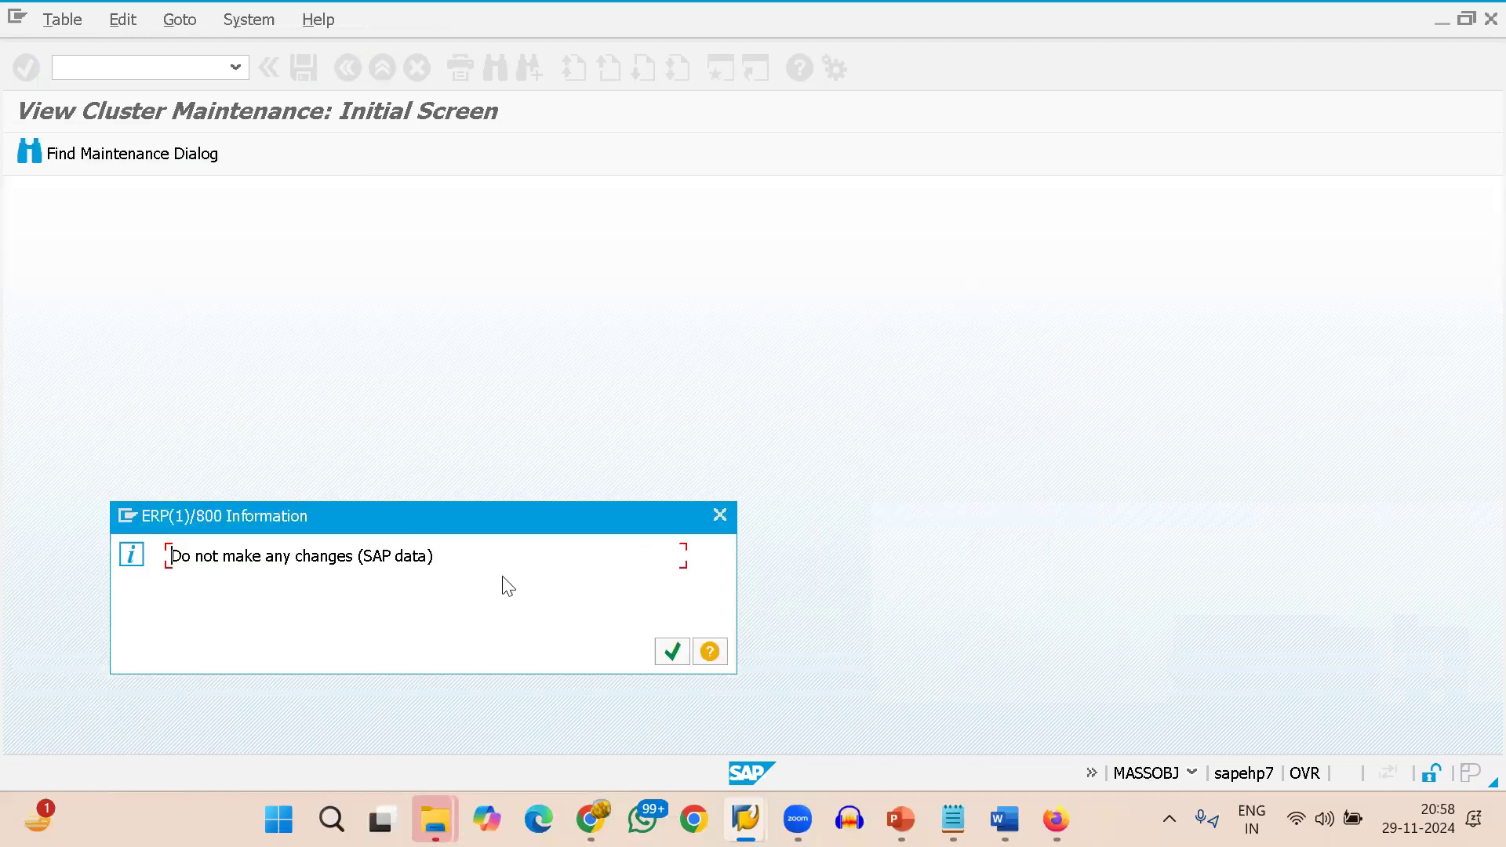
click(672, 652)
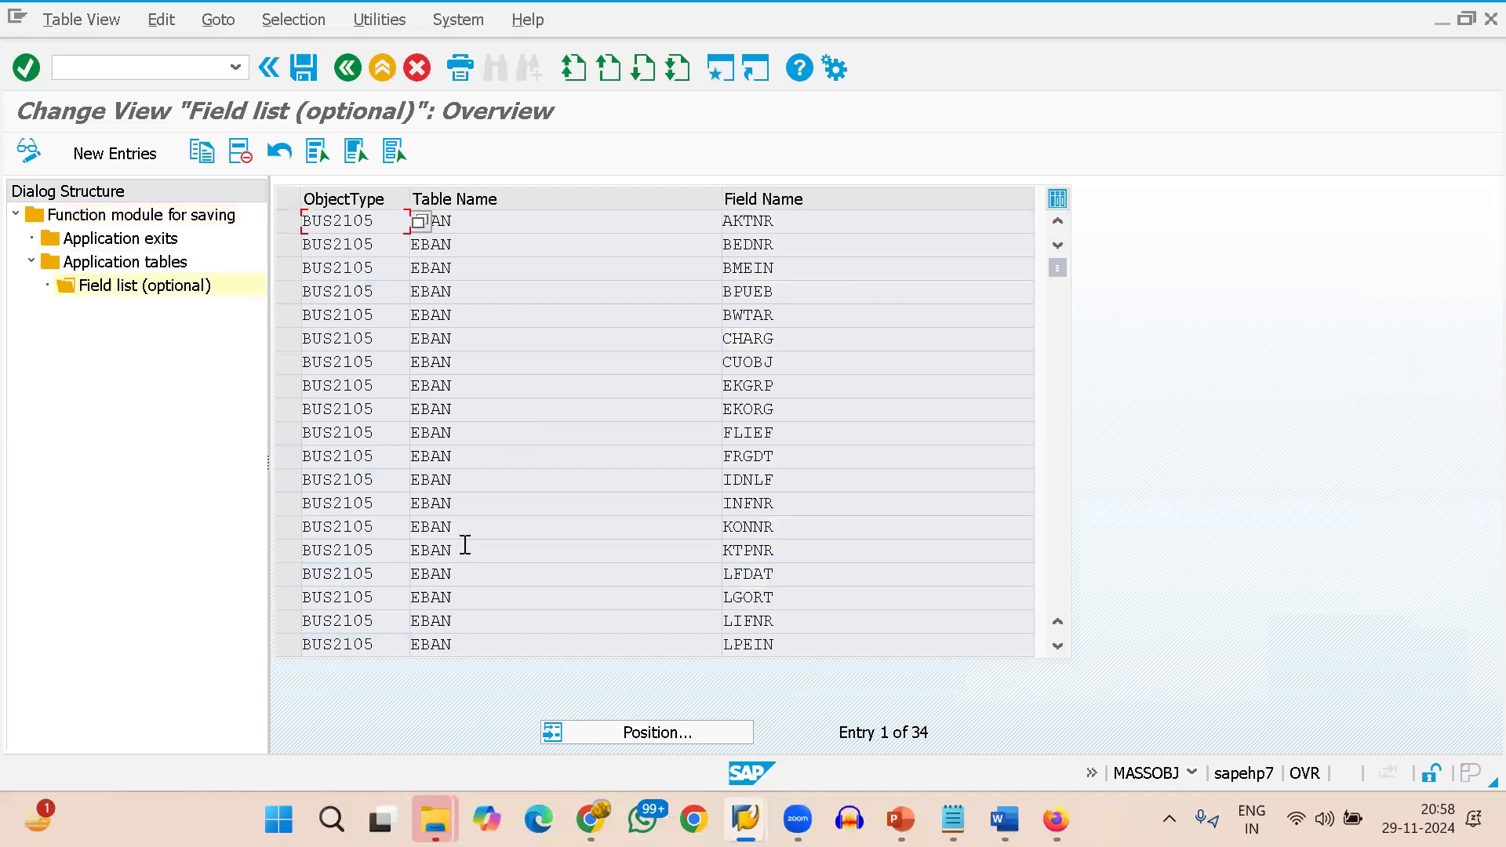
scroll(607, 475, down, 3)
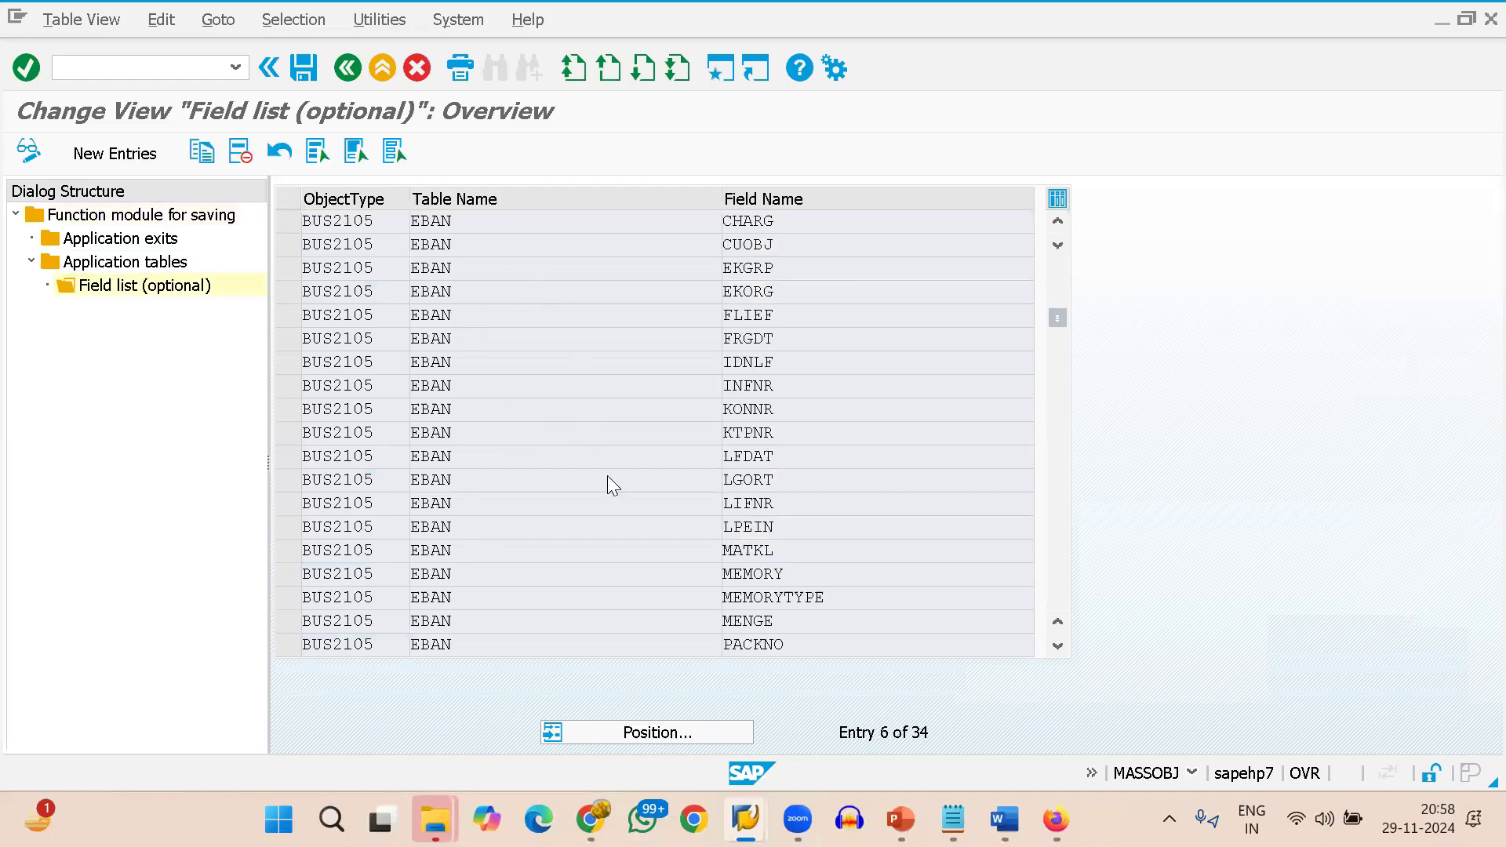
scroll(609, 476, down, 1)
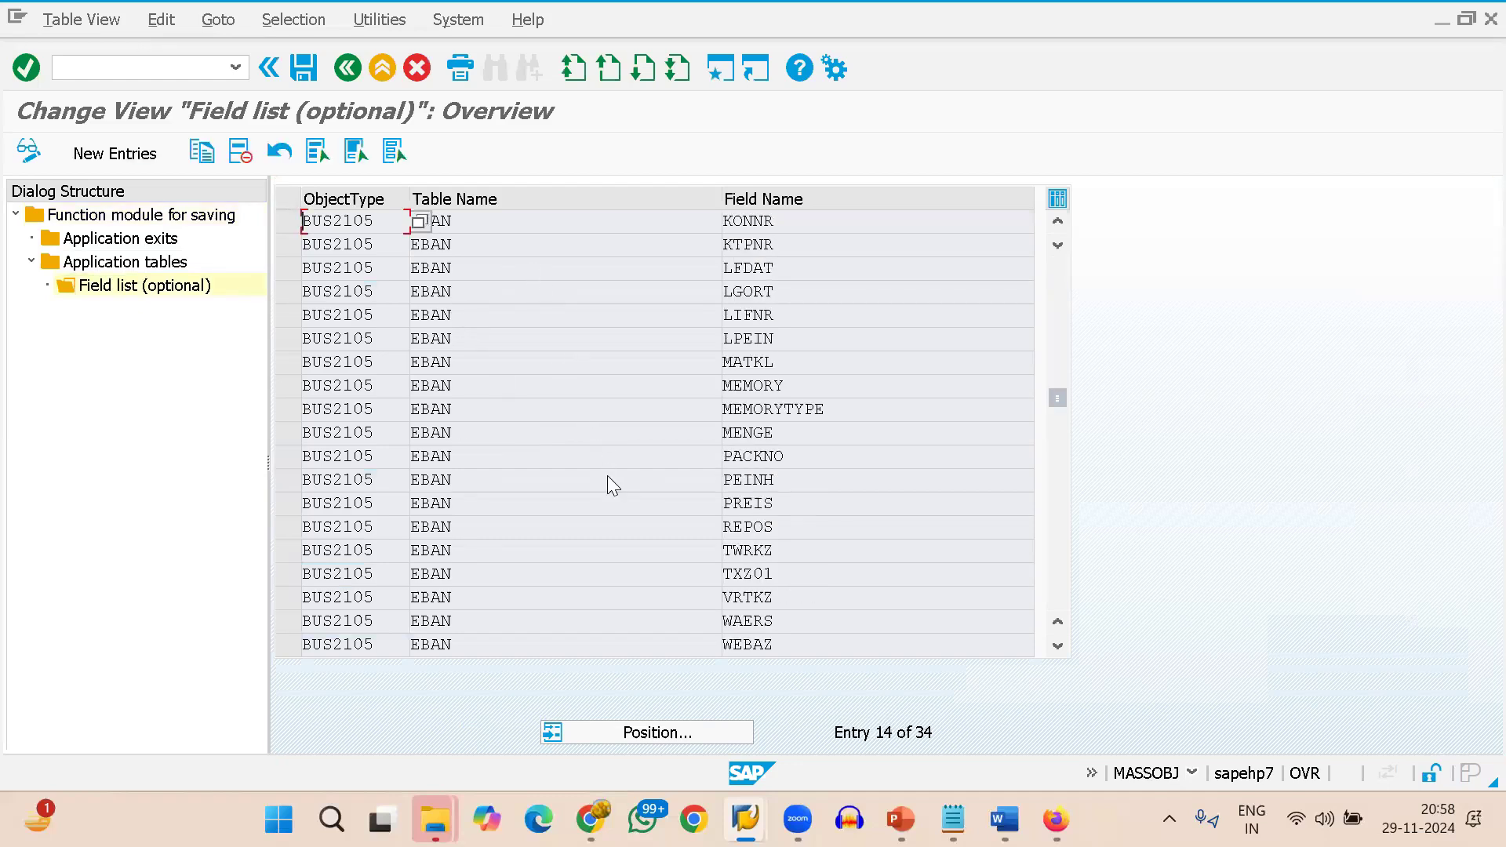
scroll(607, 477, down, 3)
scroll(608, 476, up, 5)
scroll(608, 476, up, 1)
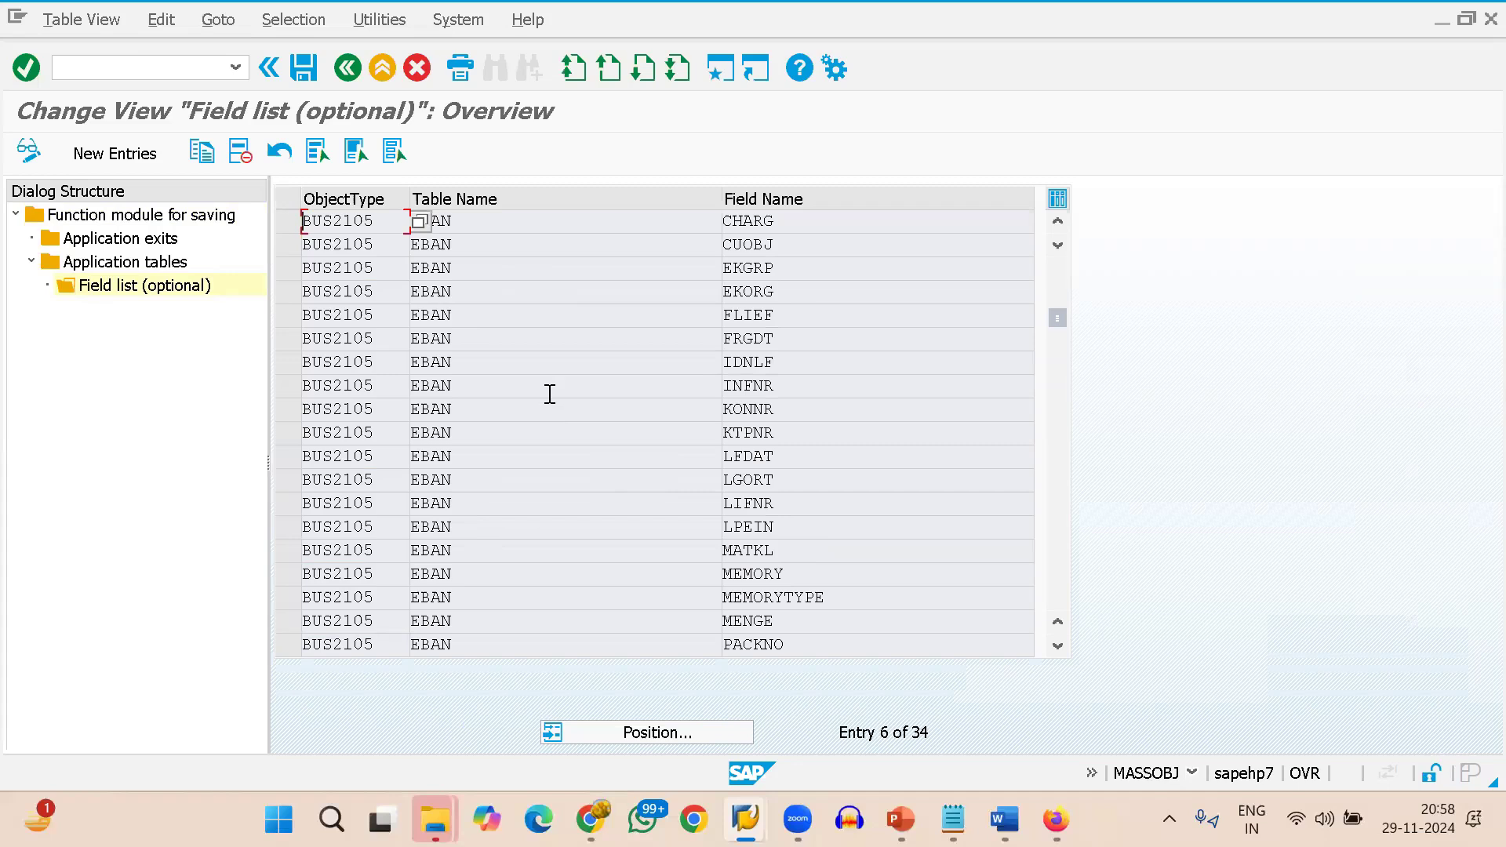
Copy the AKTNR entry of the EBAN field list as a new entry with field name LOEKZ.
scroll(558, 350, up, 2)
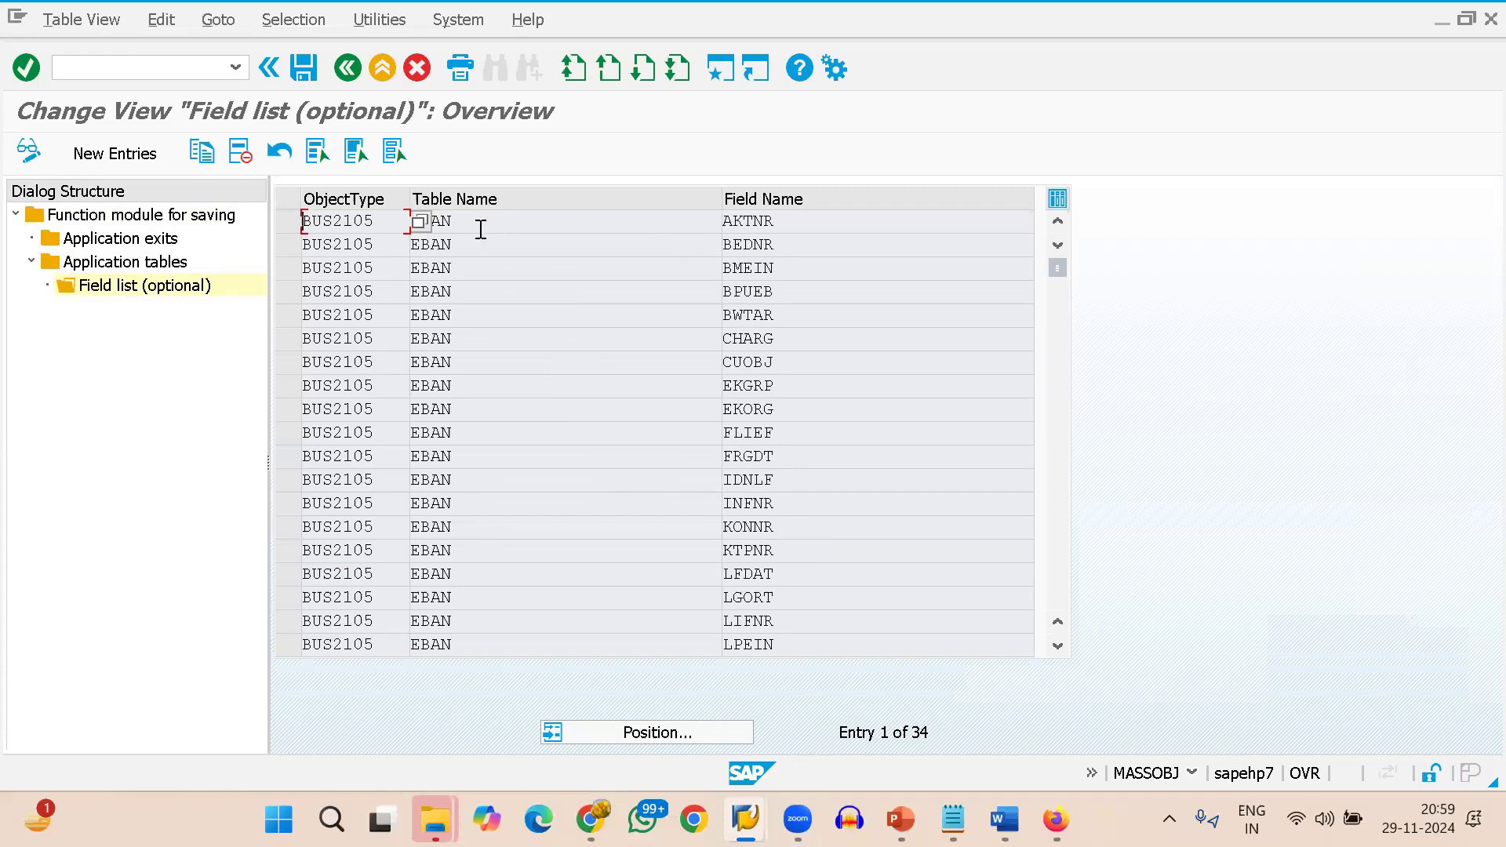
click(291, 221)
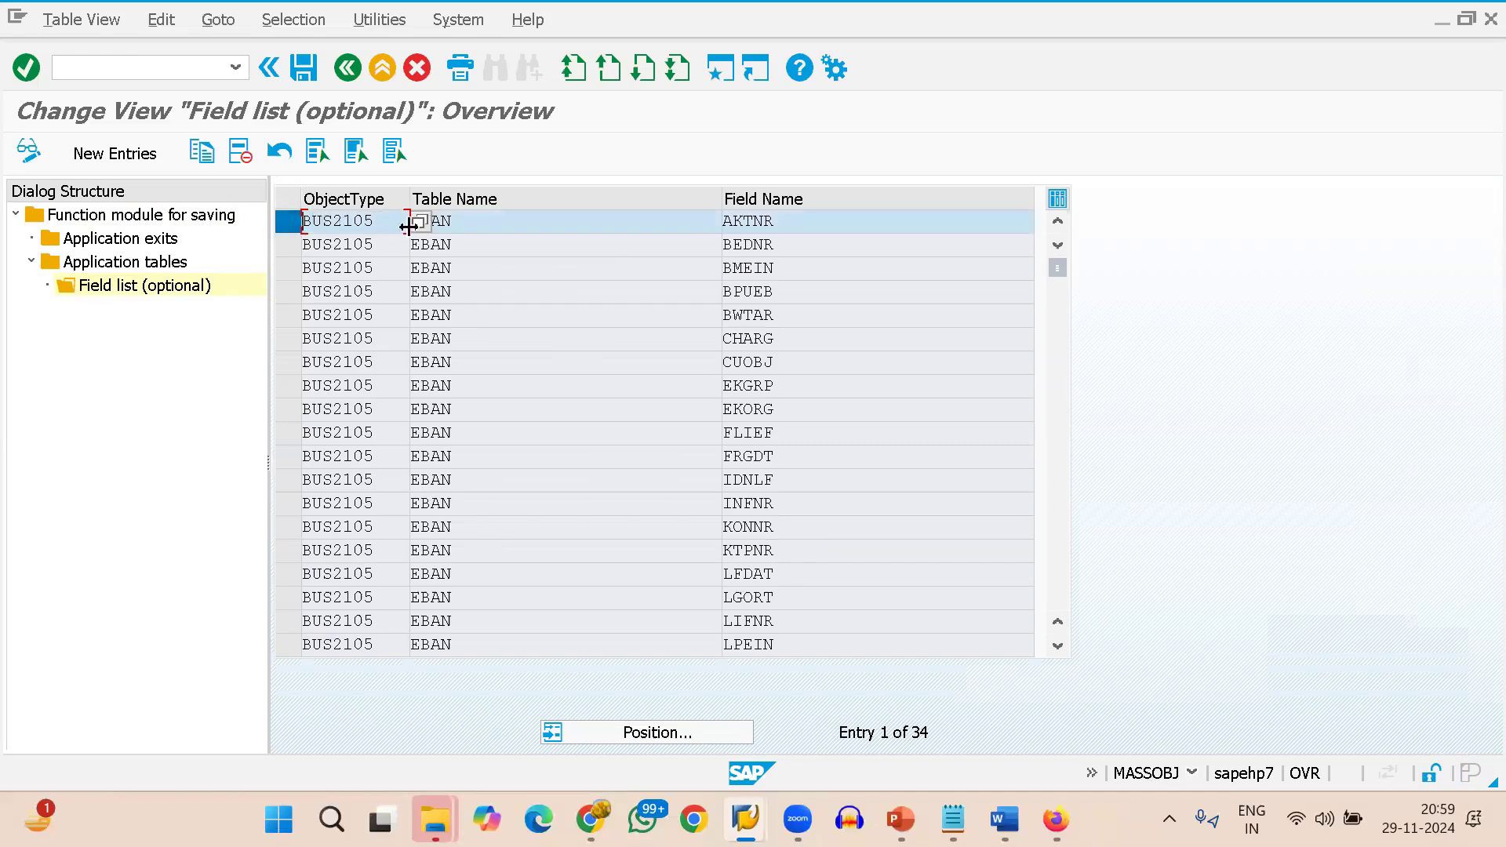
click(204, 153)
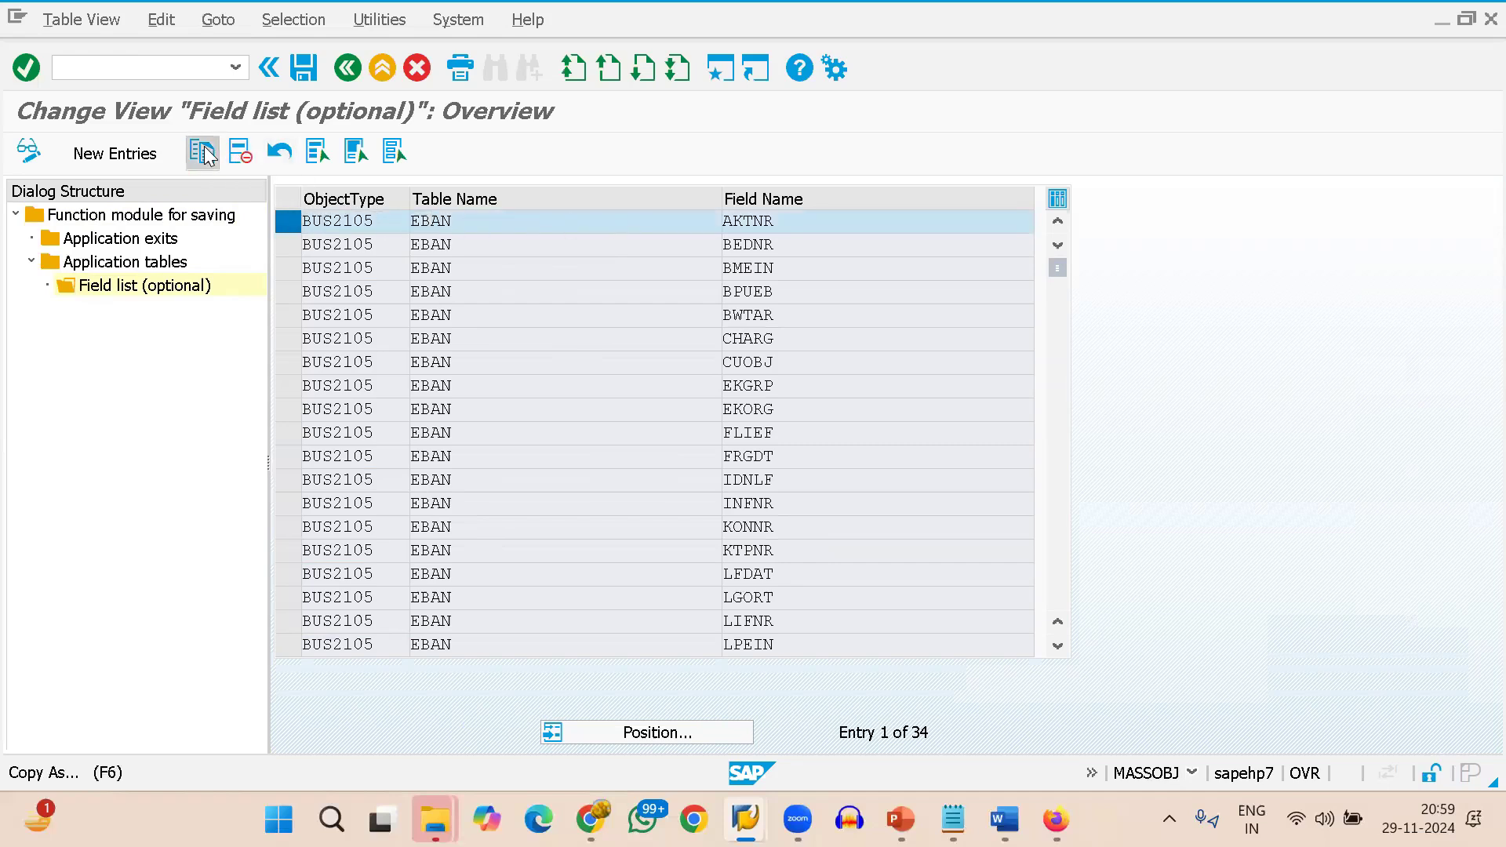
click(790, 220)
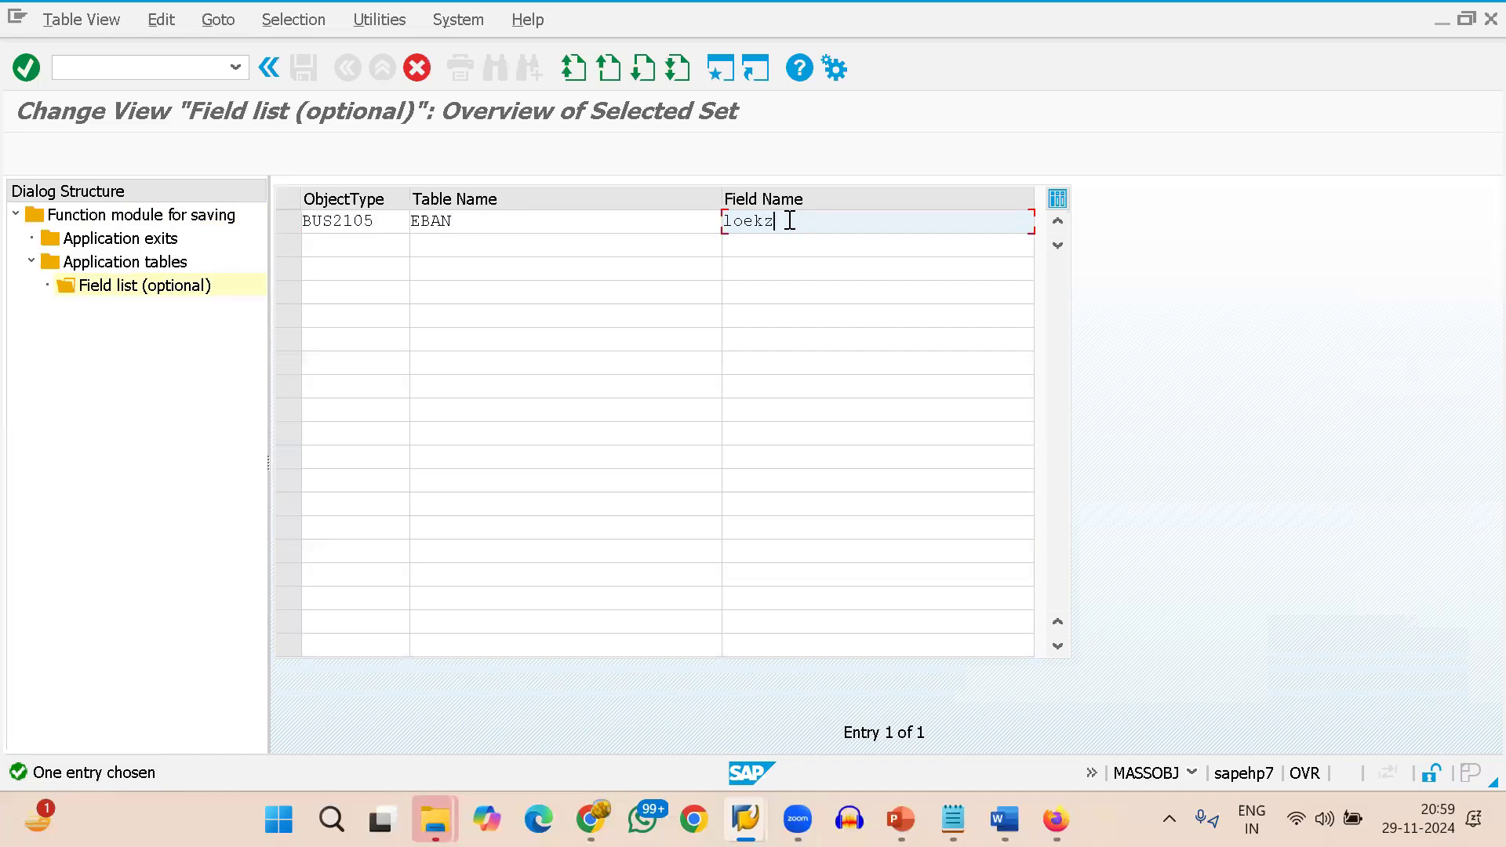
text(loekz)
key(Return)
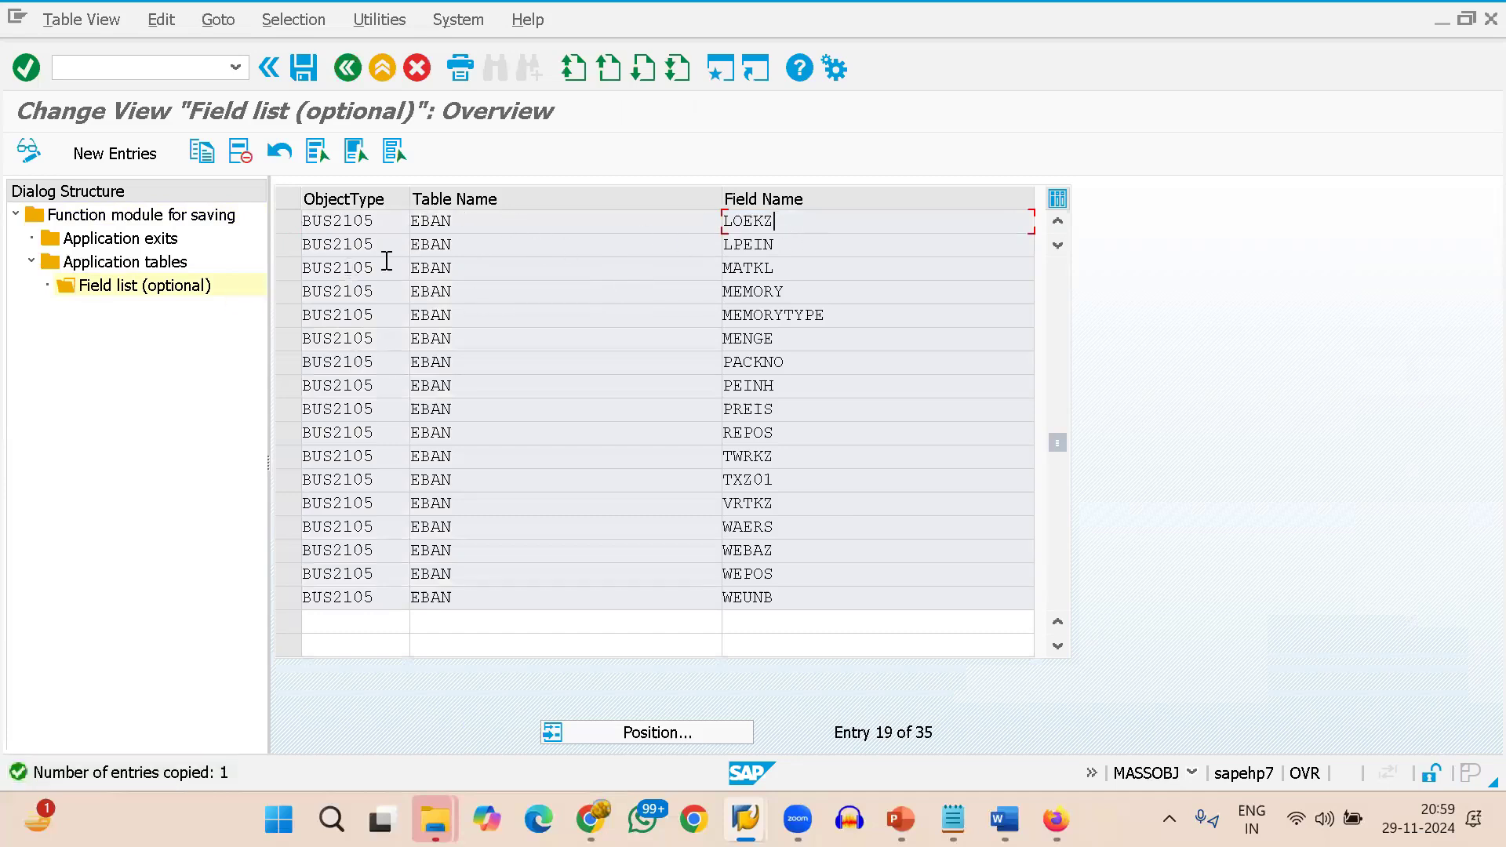
Save the extended field list under workbench request ERPK911114.
click(304, 67)
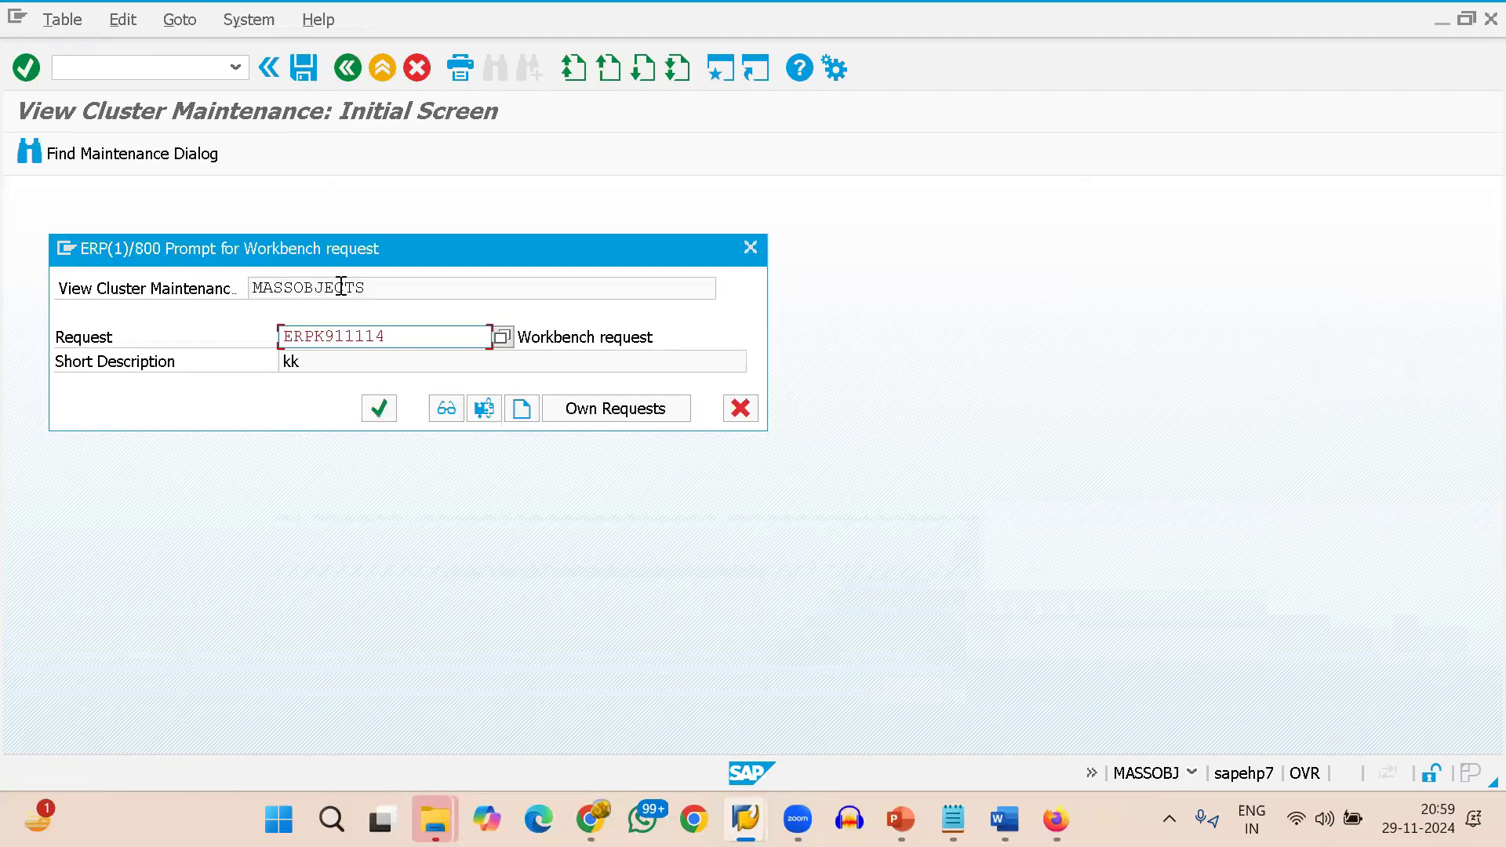
drag(660, 333, 522, 333)
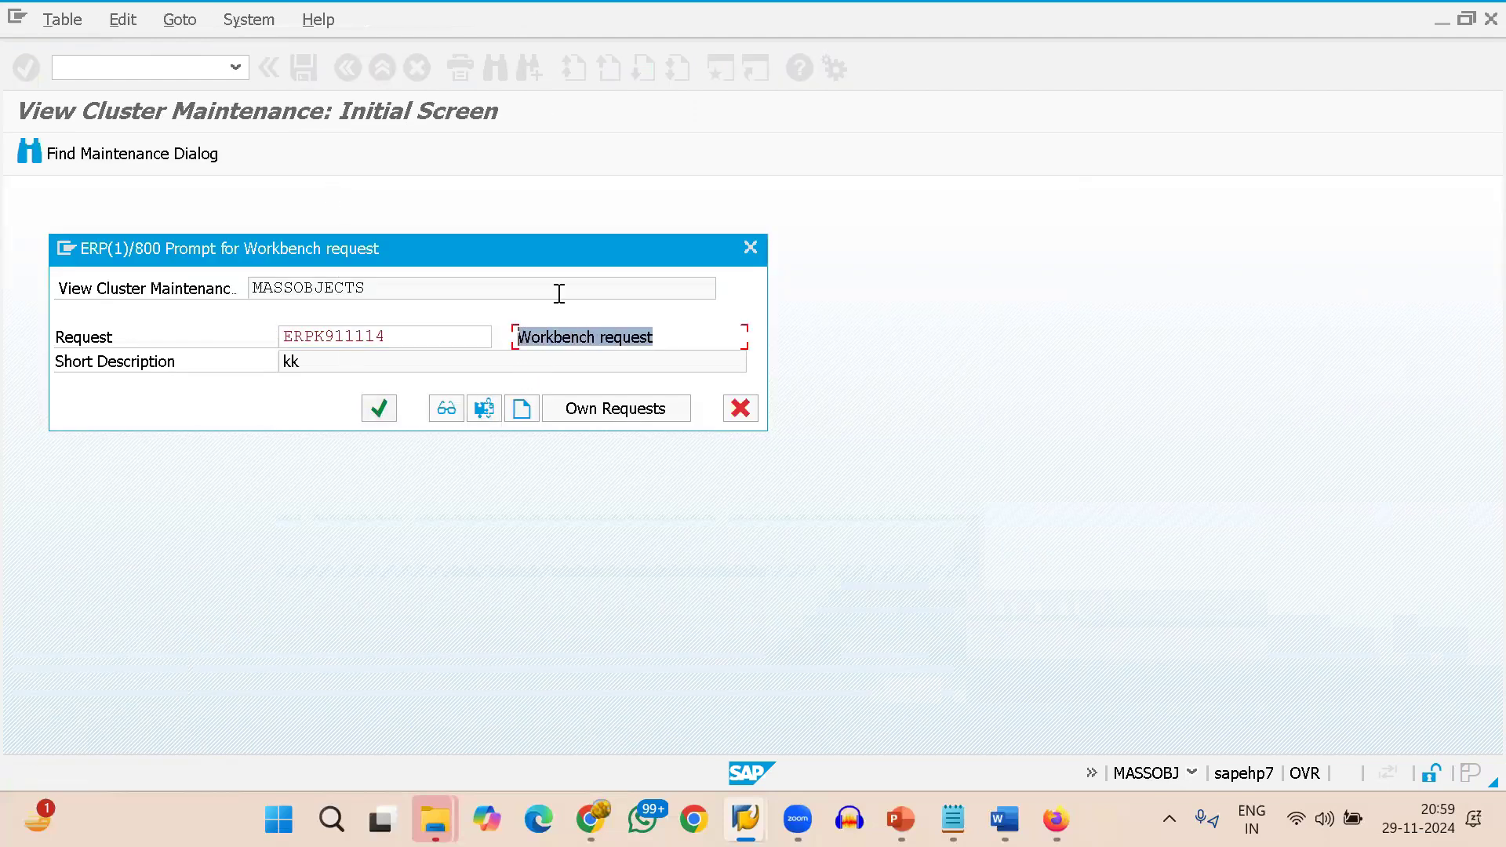
click(379, 409)
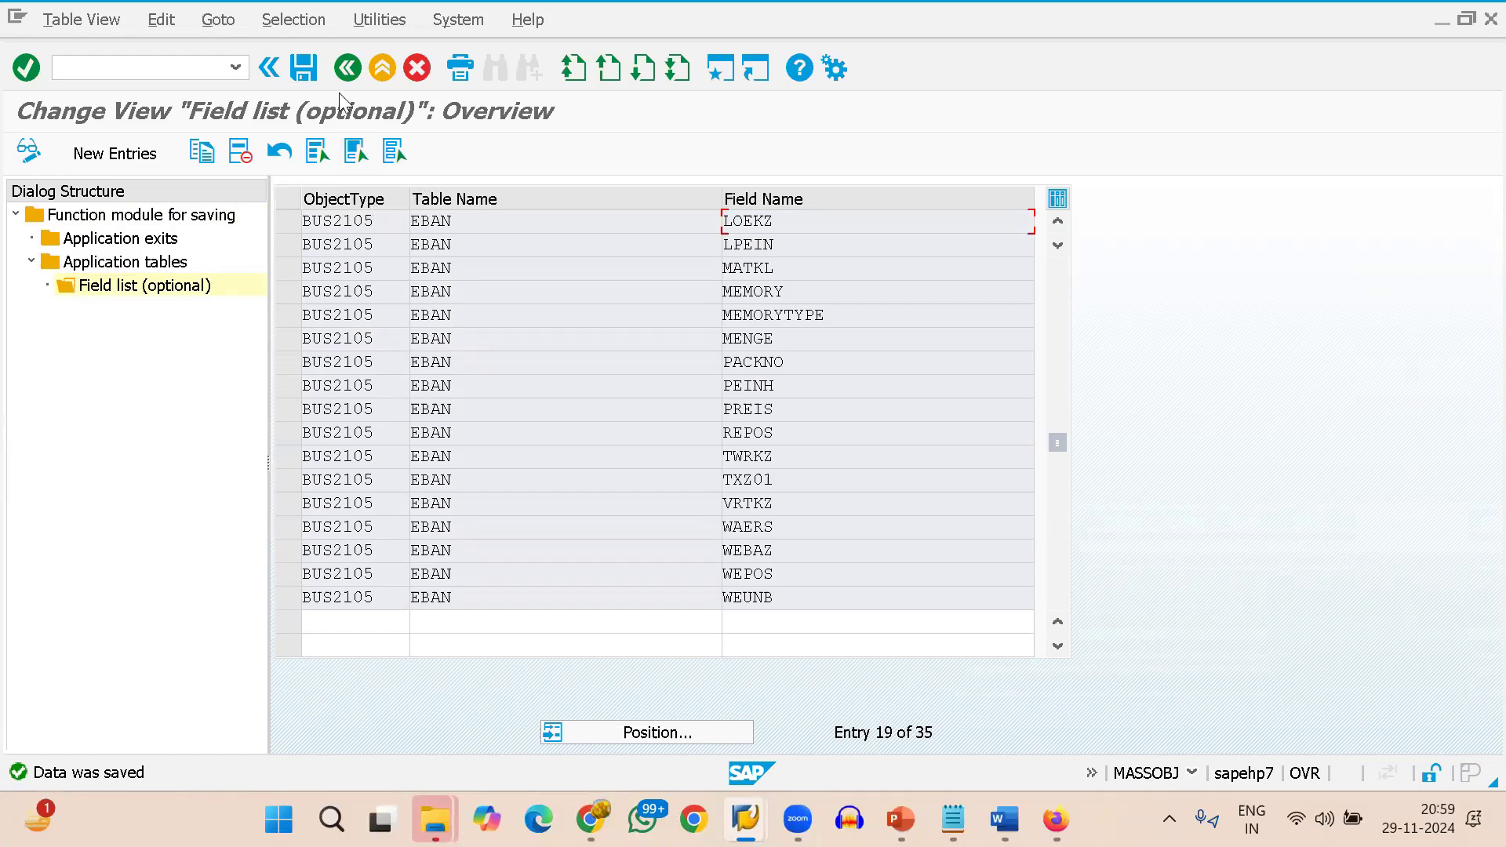
click(303, 68)
Start transaction MASS and run it for object type BUS2105 Purchase Requisition.
key(Return)
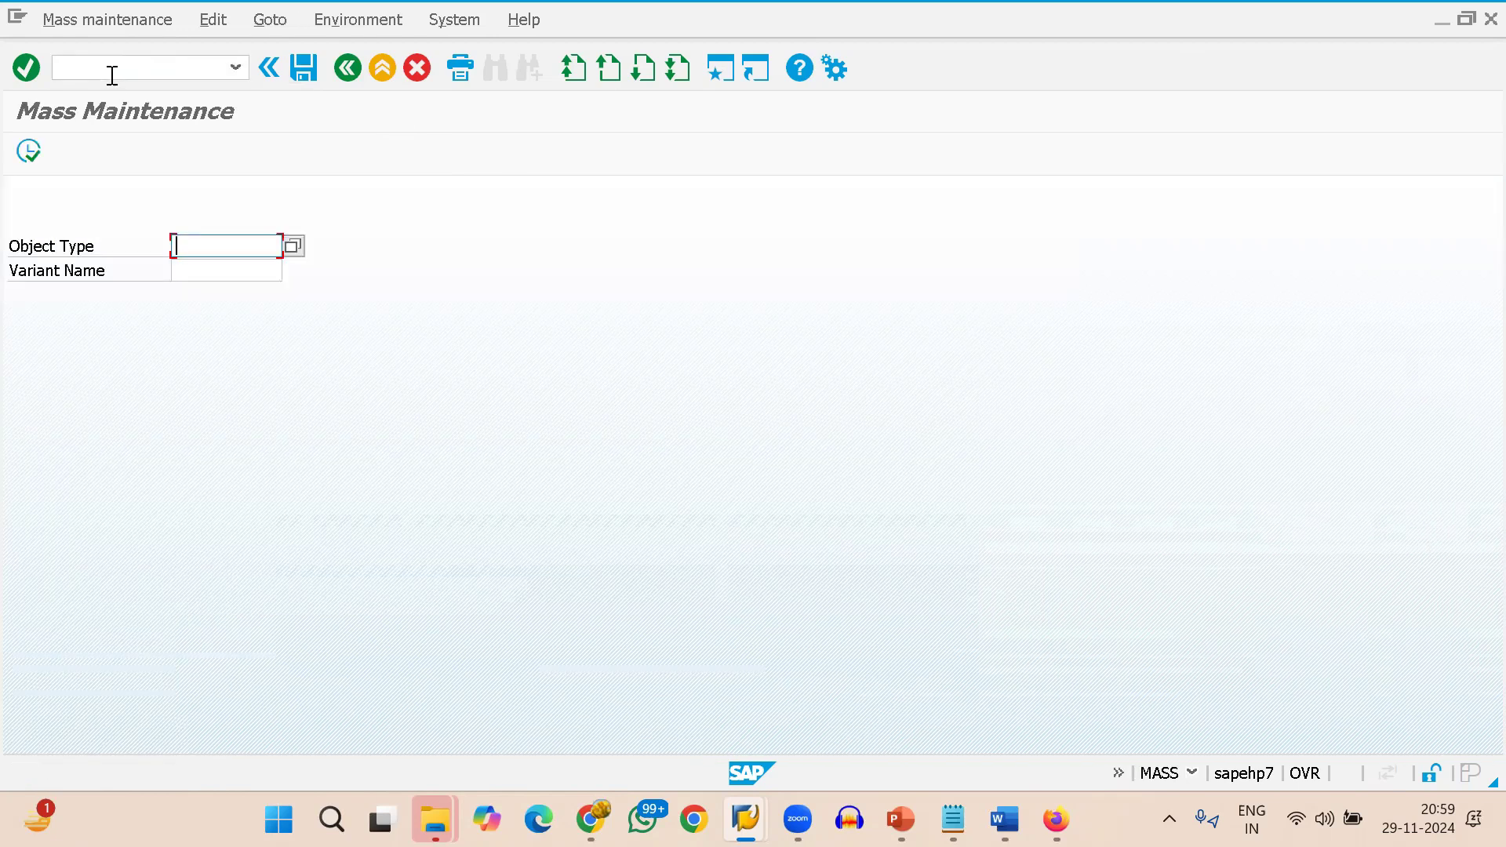
click(190, 246)
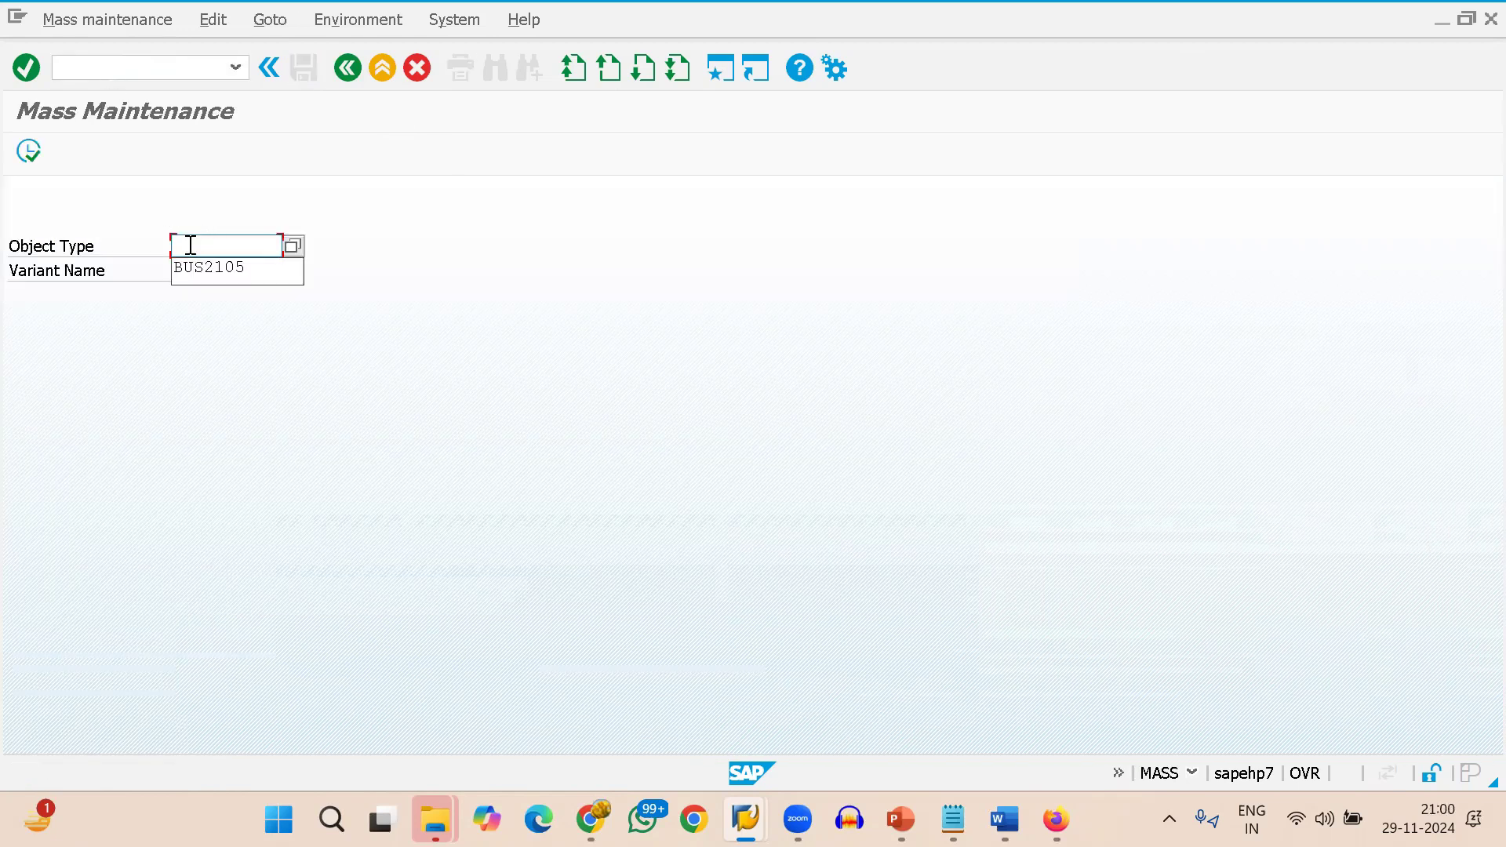
click(200, 266)
key(Return)
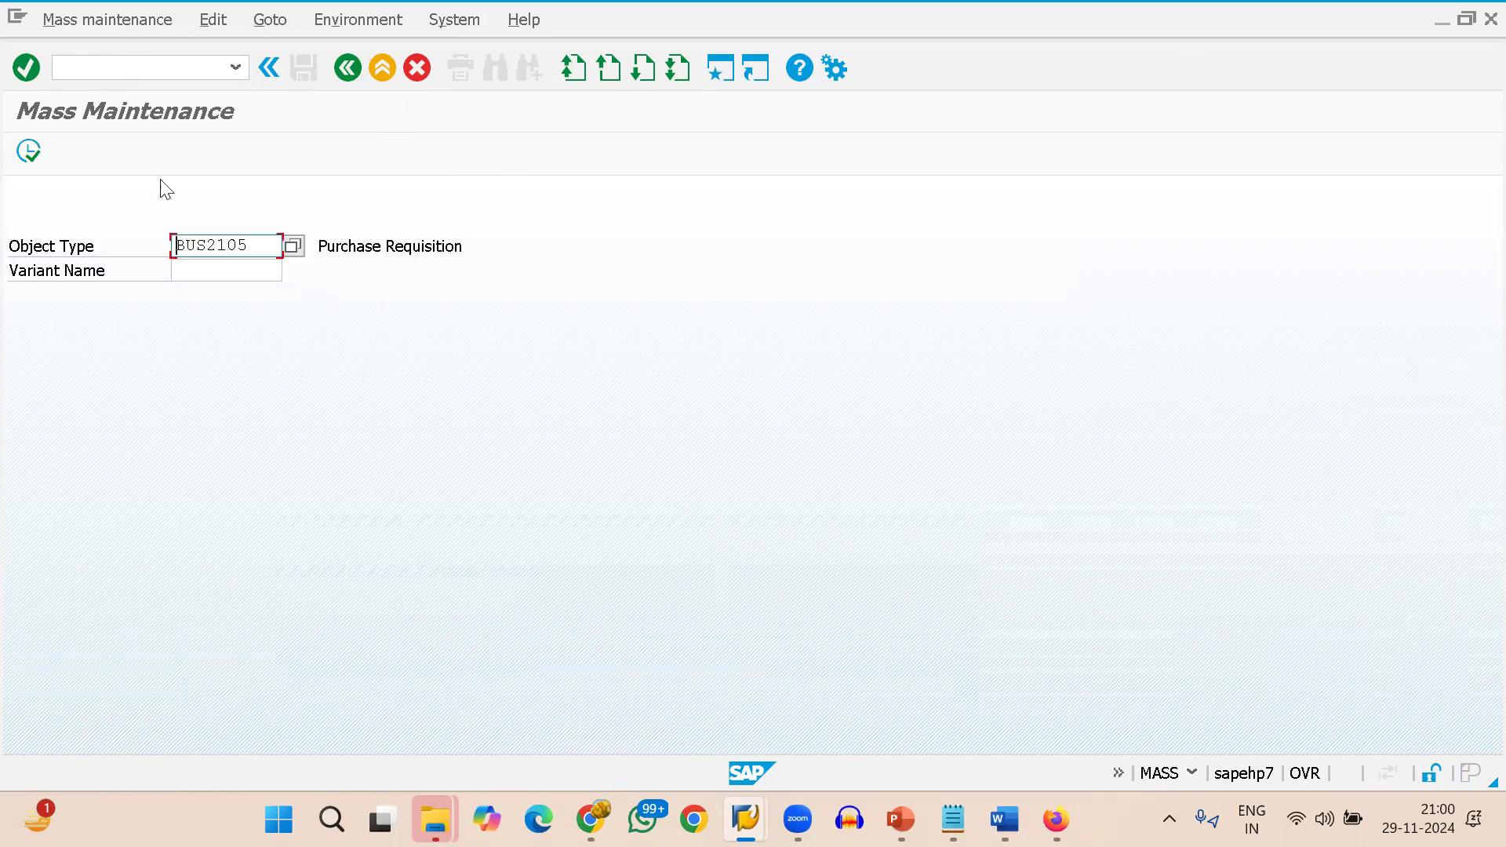
click(29, 151)
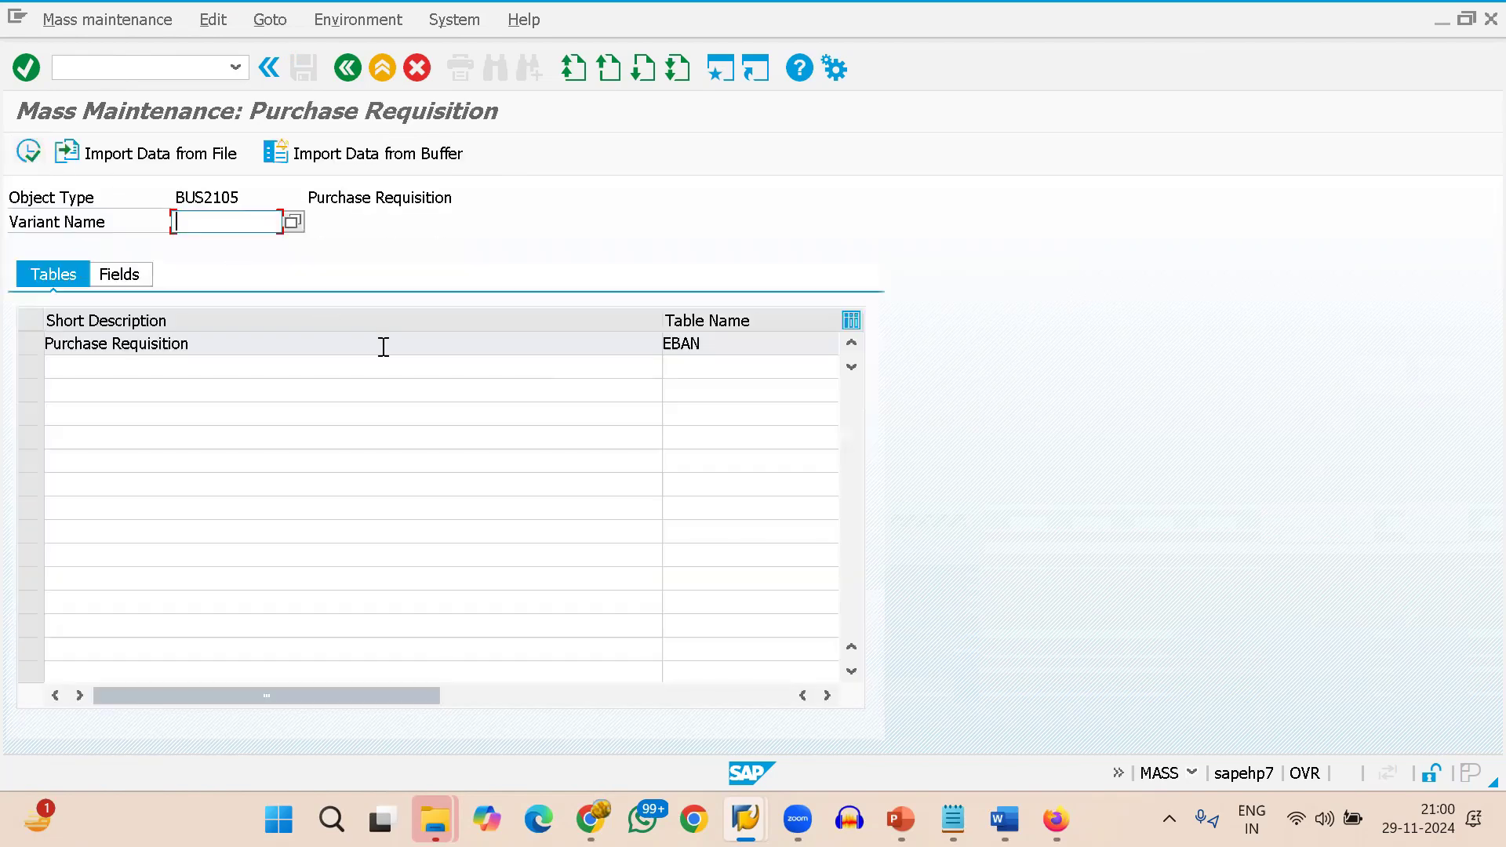
Select the Purchase Requisition table EBAN and retrieve the data records of purchase requisition 20000137.
click(33, 344)
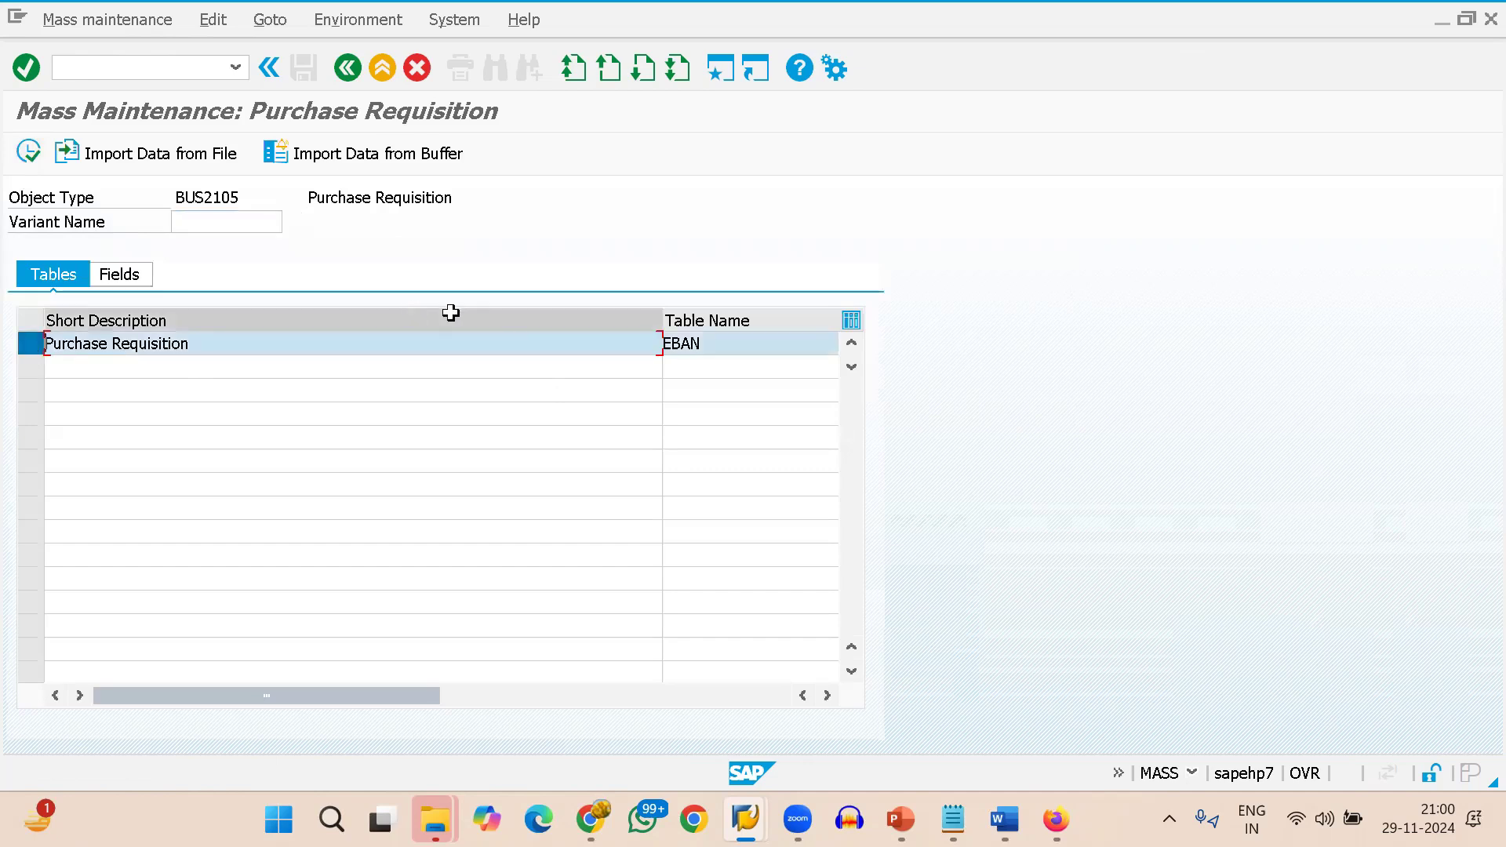
click(28, 151)
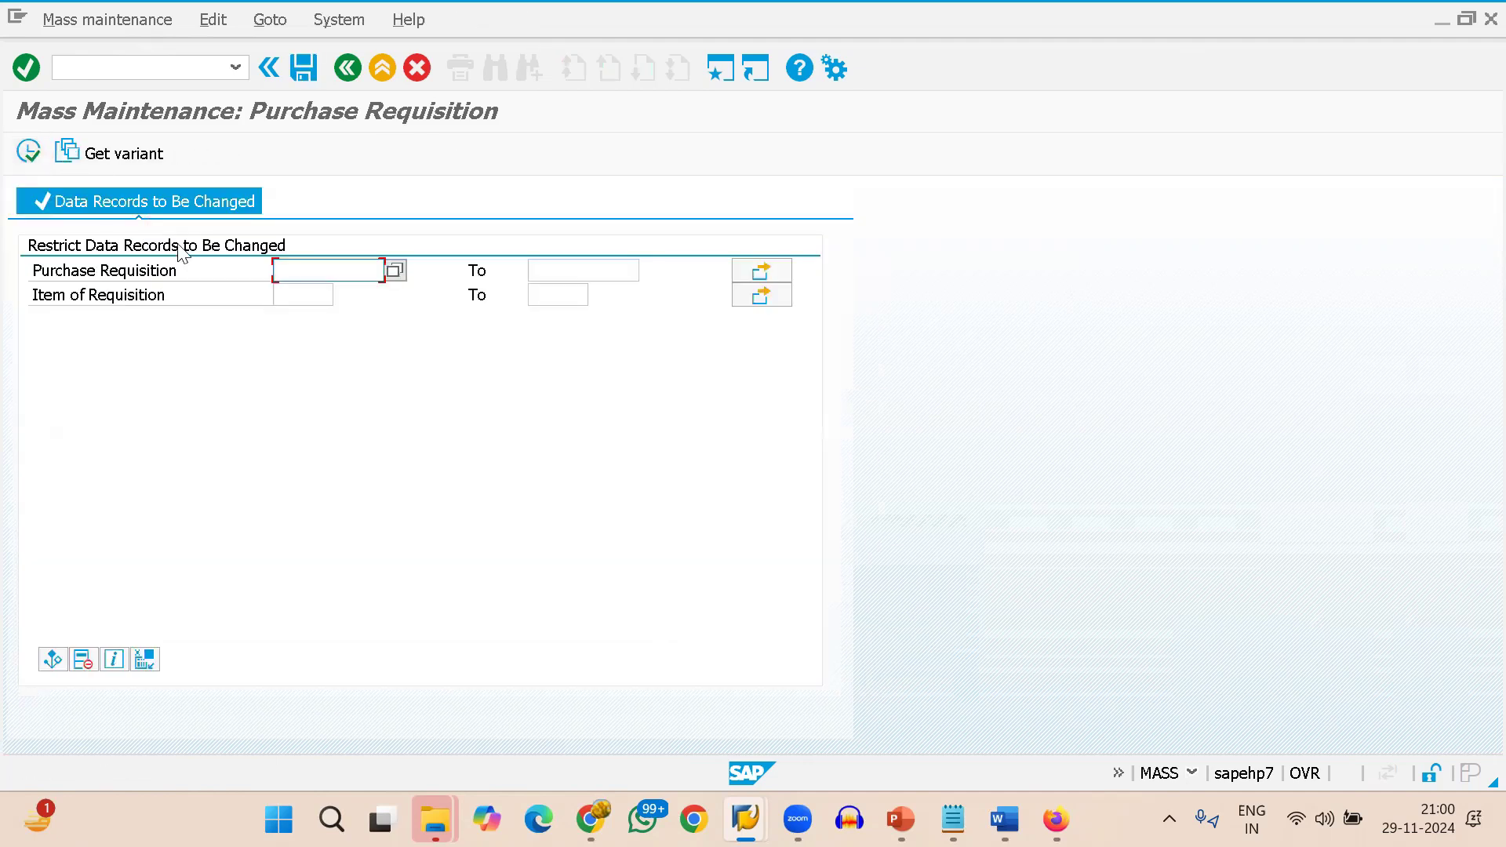
click(309, 269)
key(Down)
key(Return)
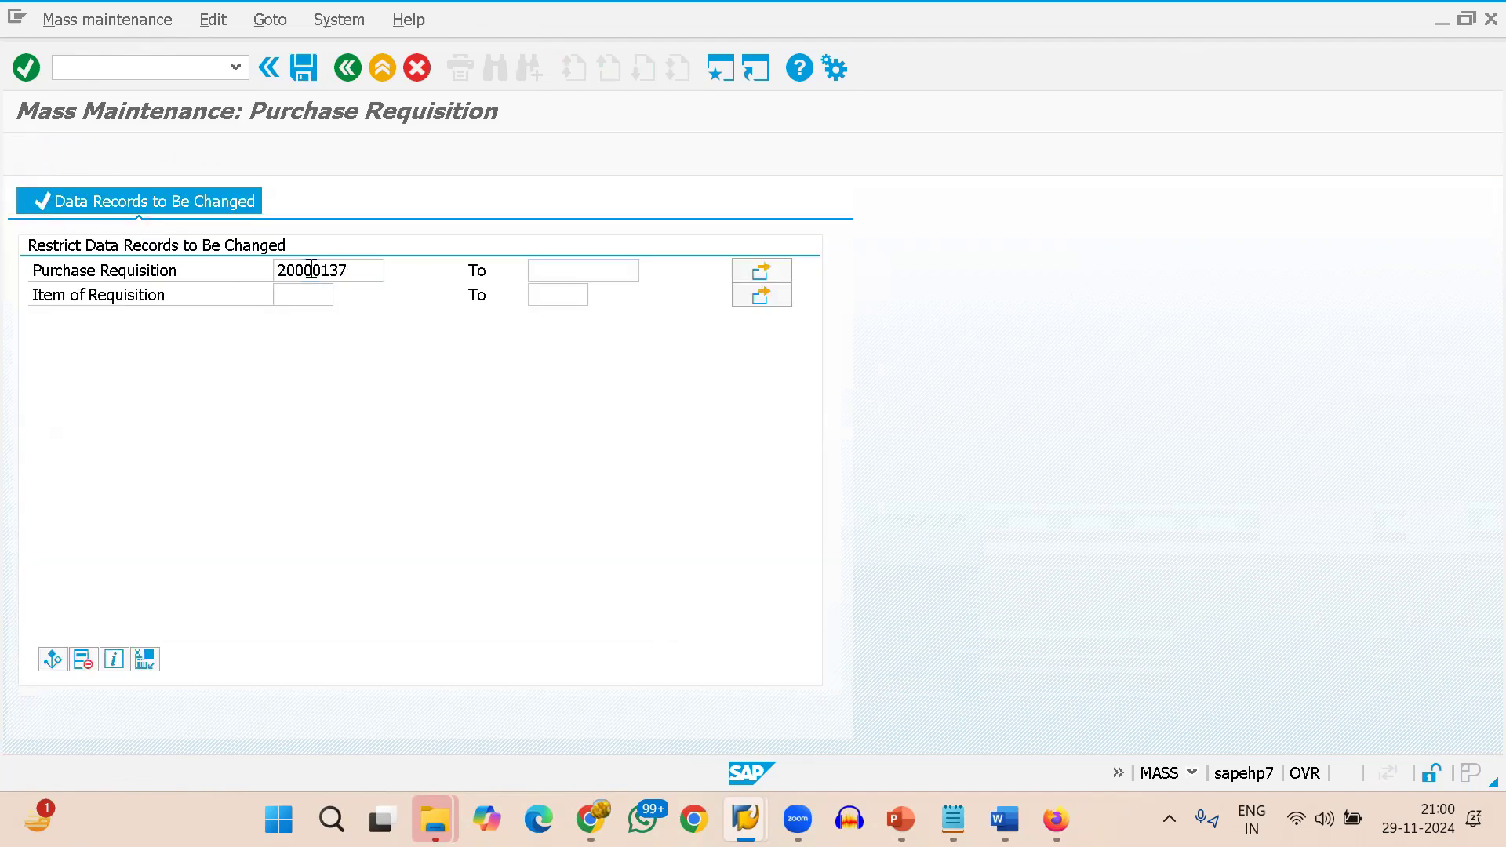
click(29, 153)
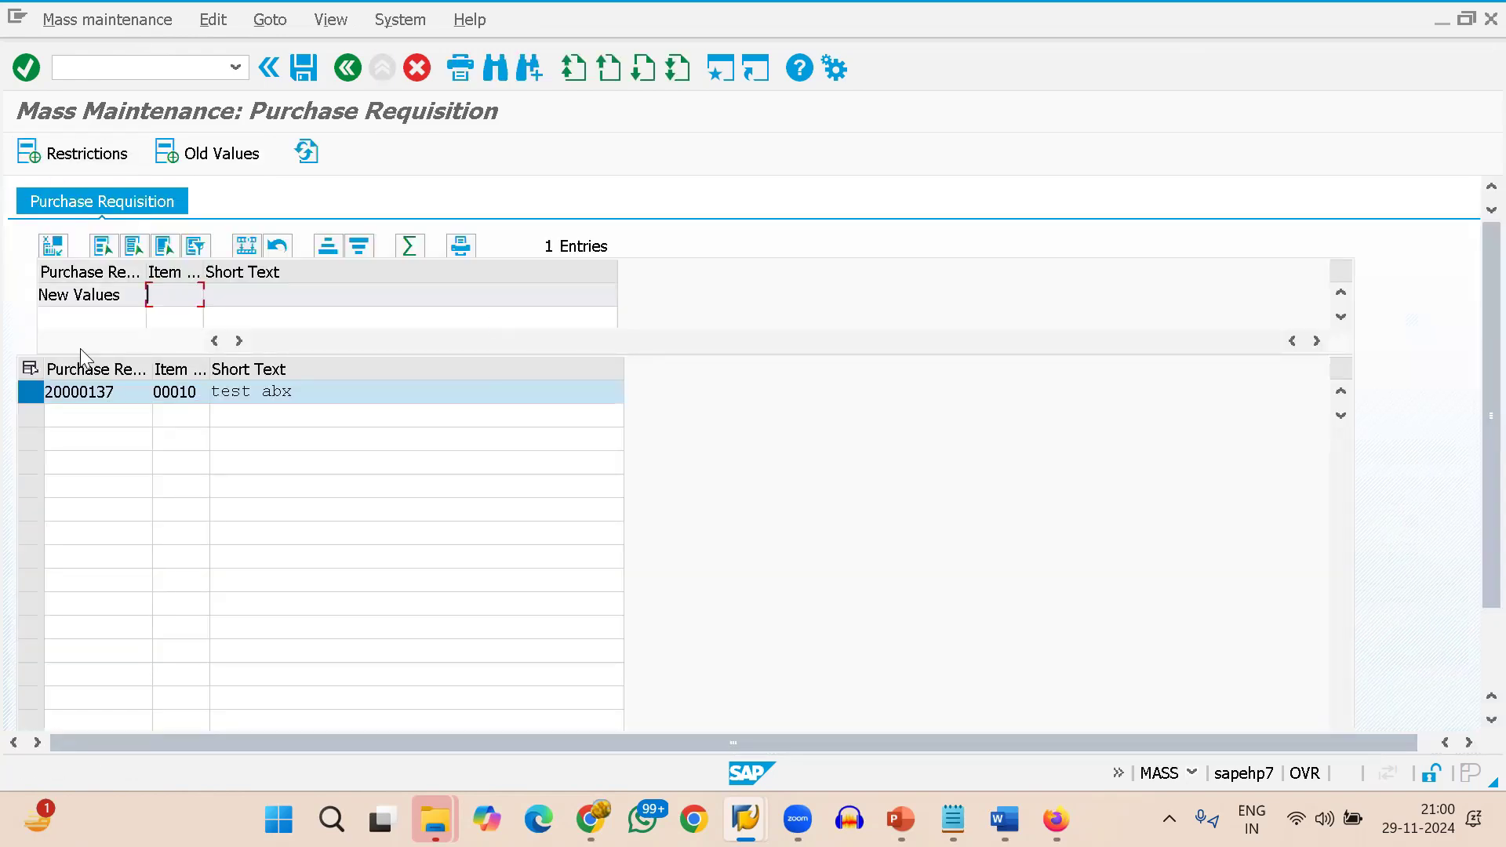
Add Deletion Indicator from the field pool to the fields selected for mass change.
click(53, 246)
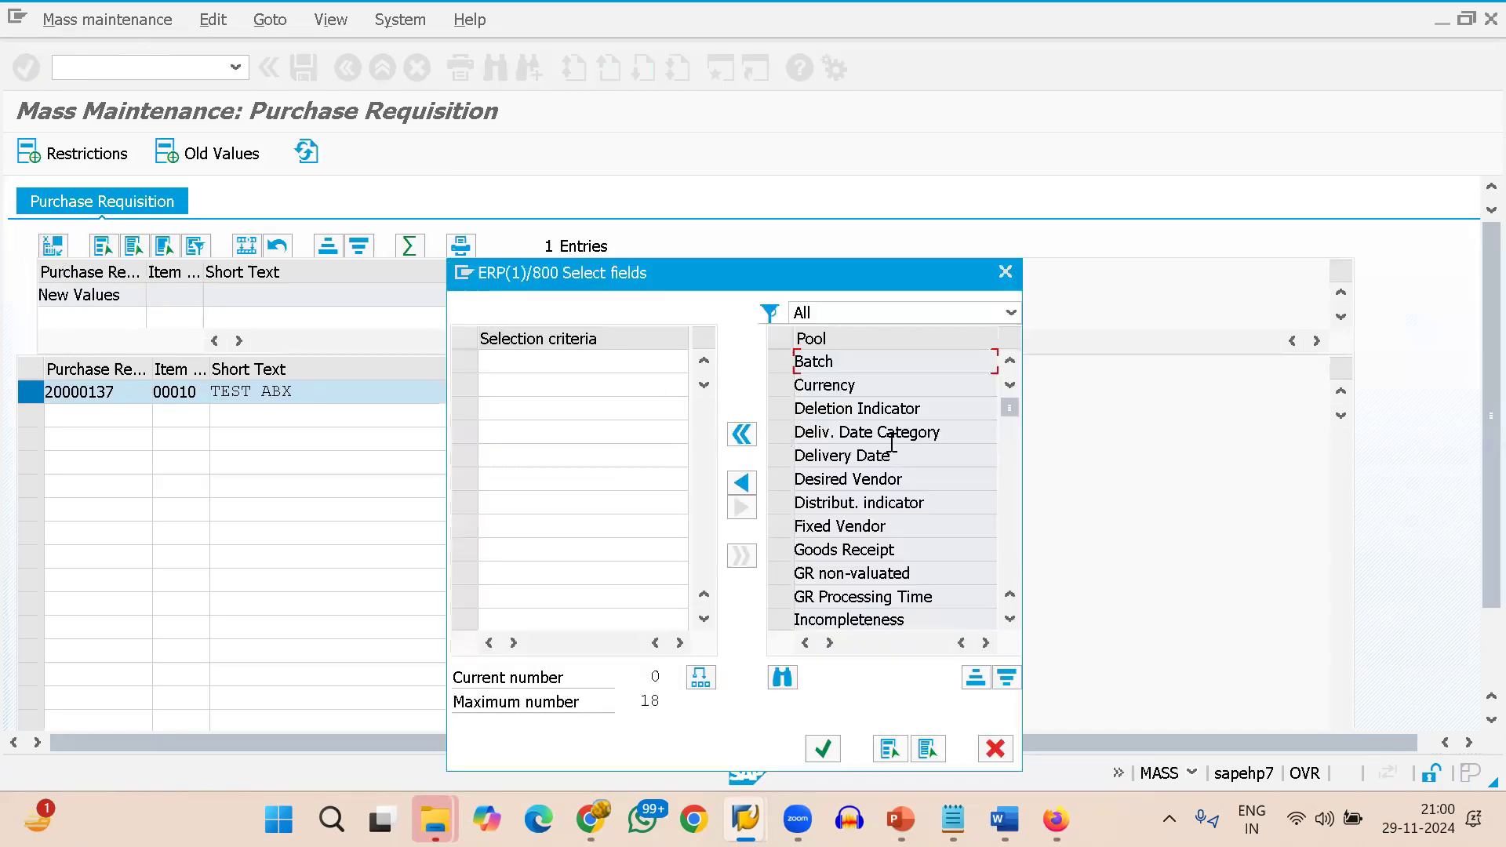
click(836, 409)
double_click(863, 408)
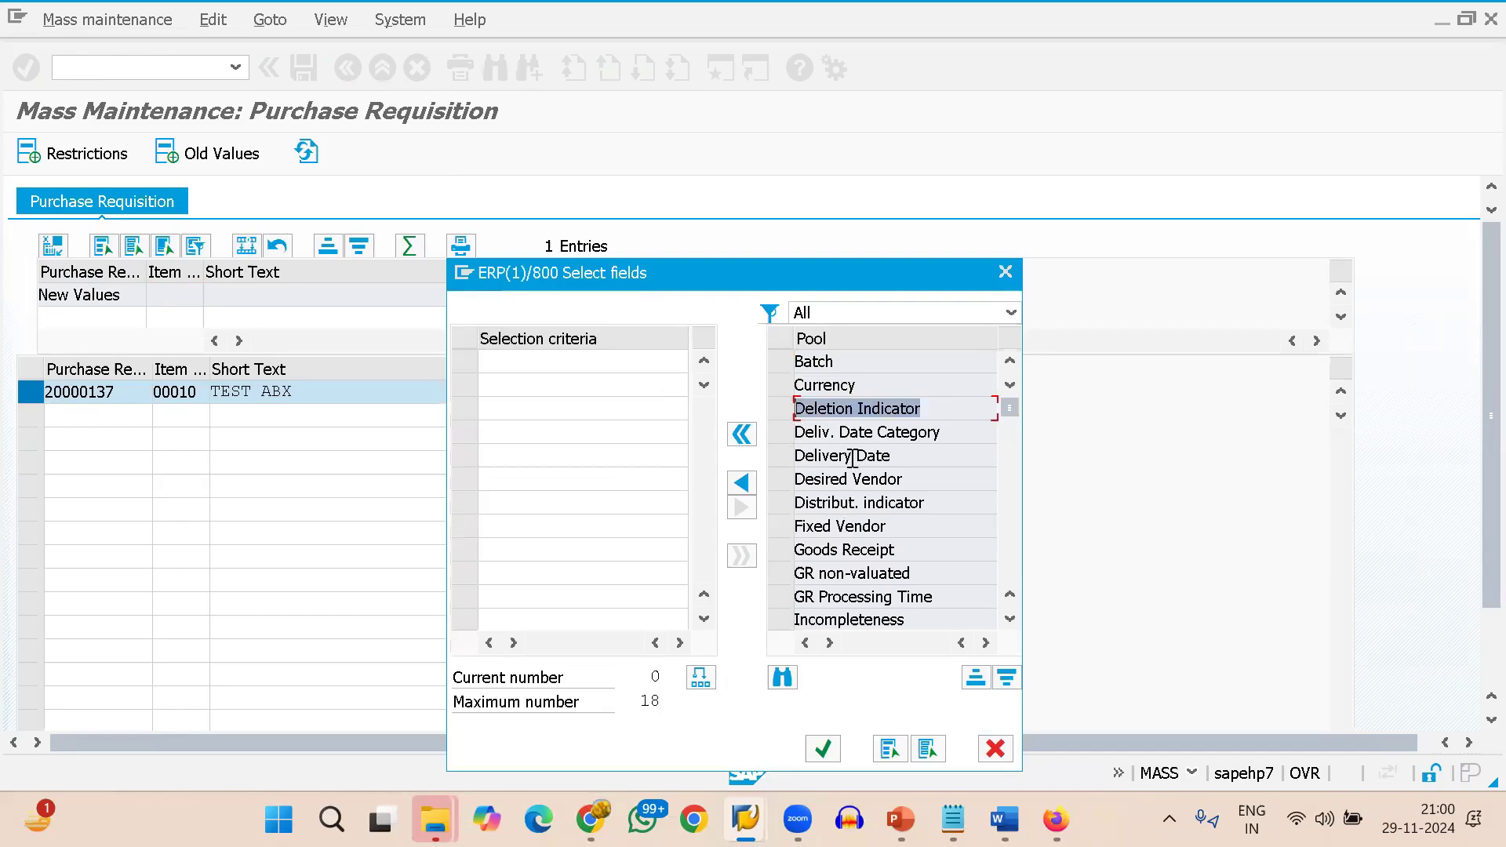
click(780, 409)
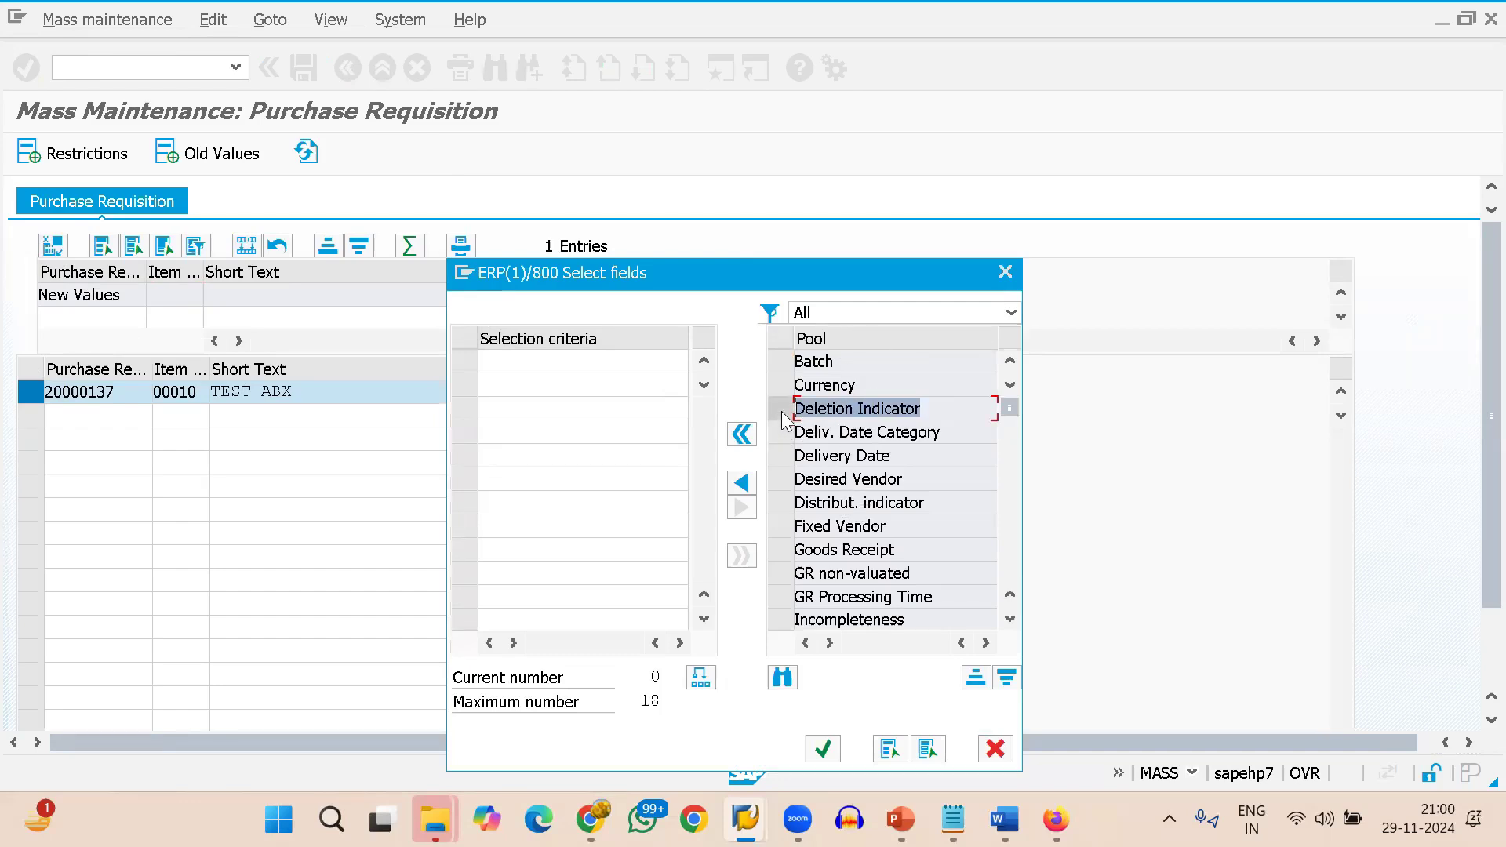
click(741, 483)
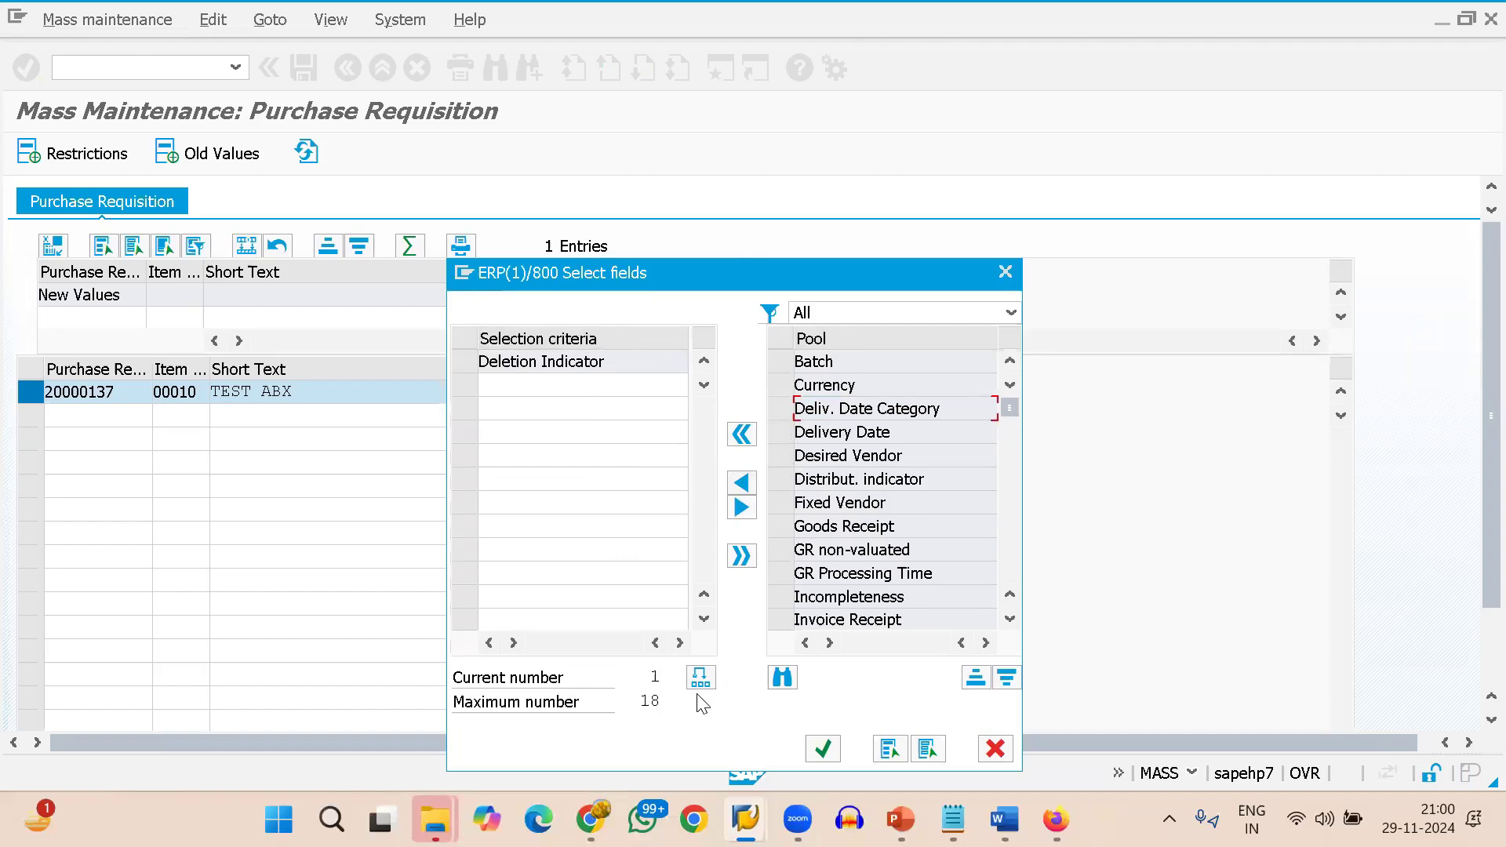
click(824, 751)
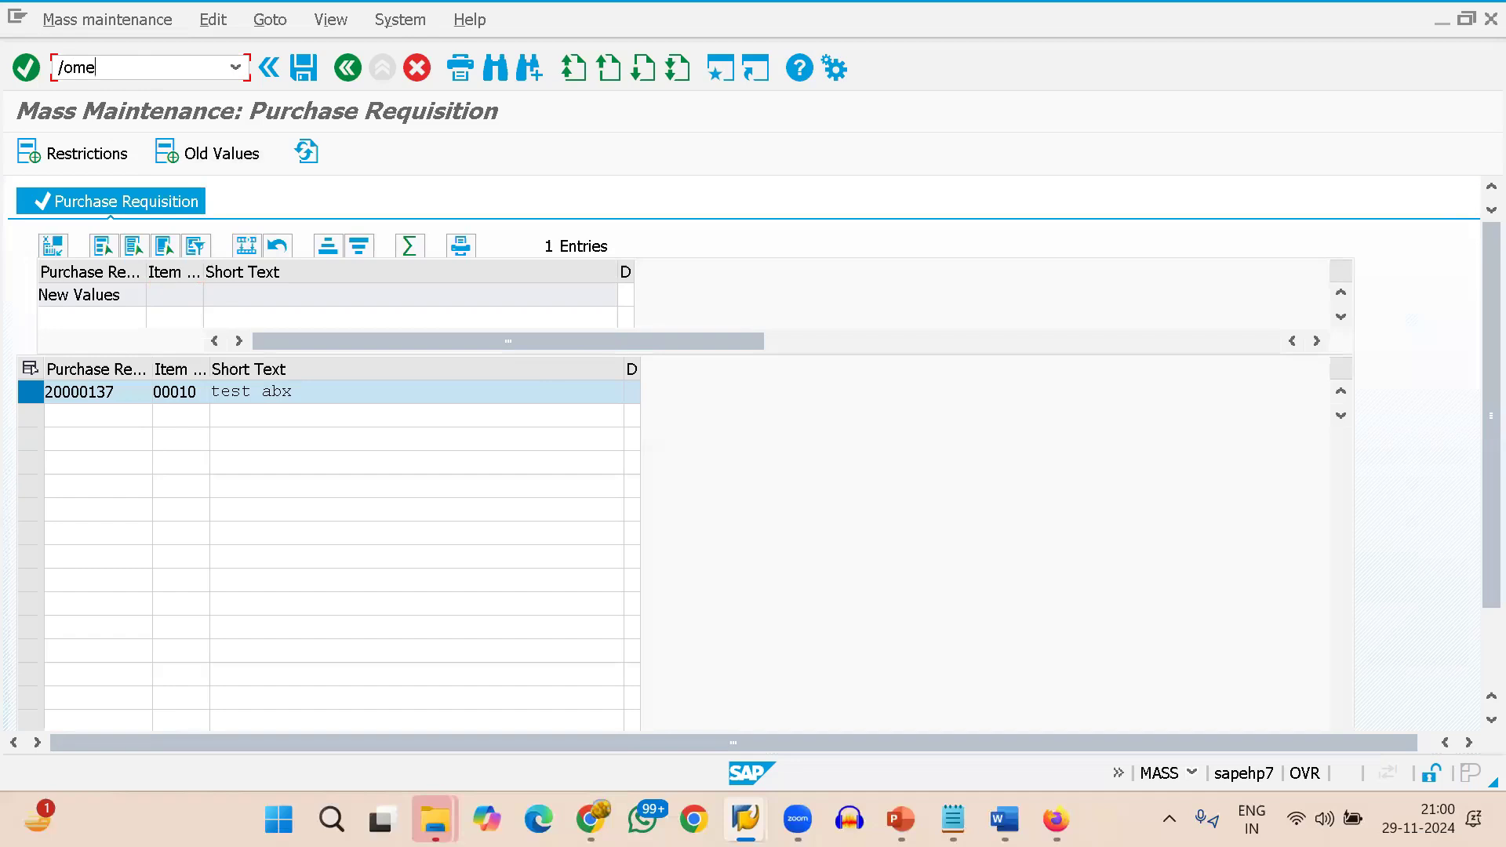
Start ME51N in a new session and open purchase requisition 20000137 there.
text(n)
key(Return)
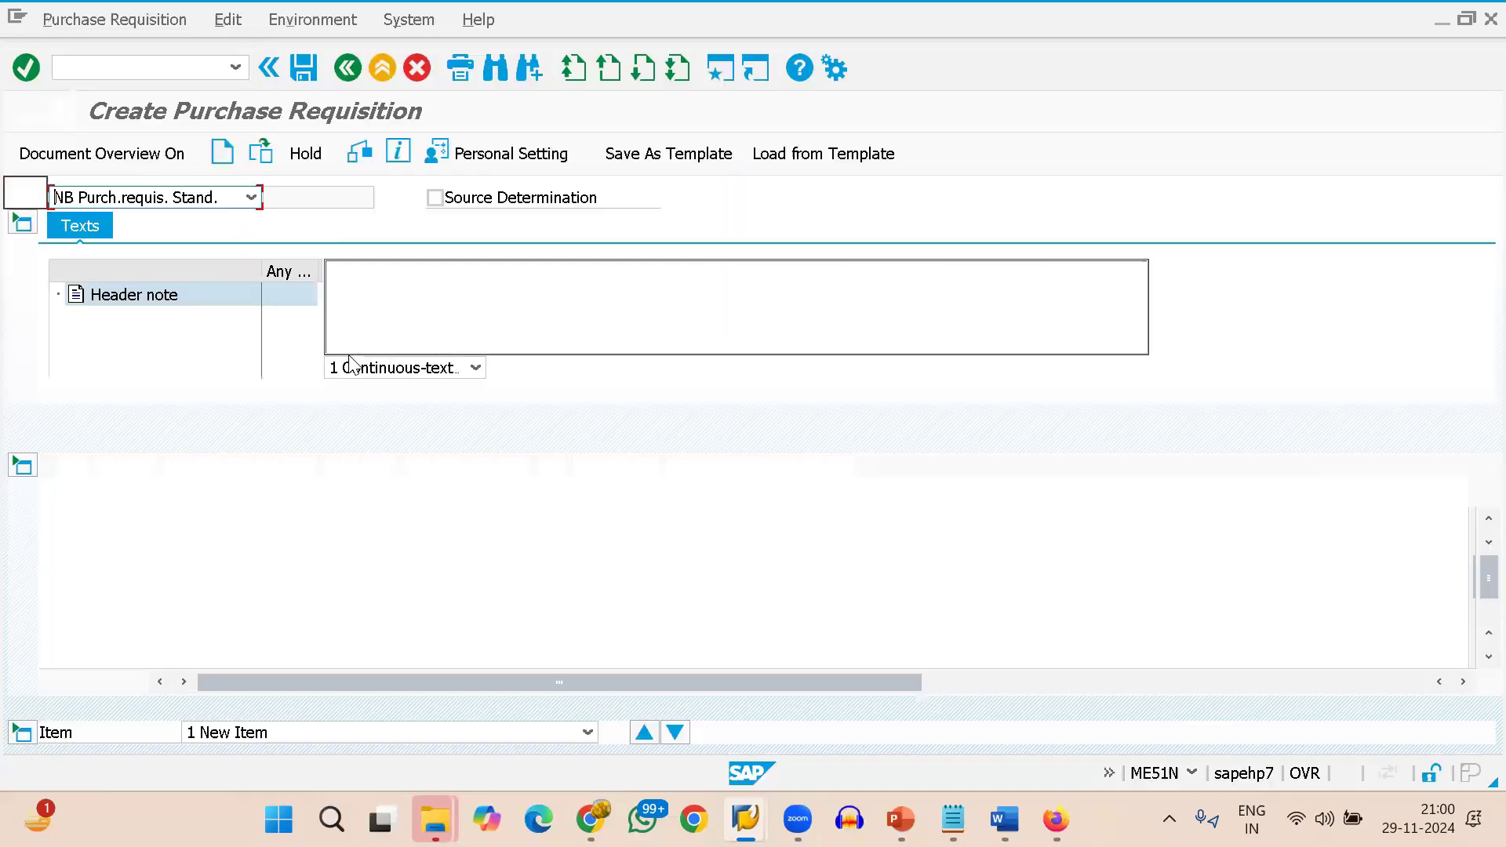
click(360, 154)
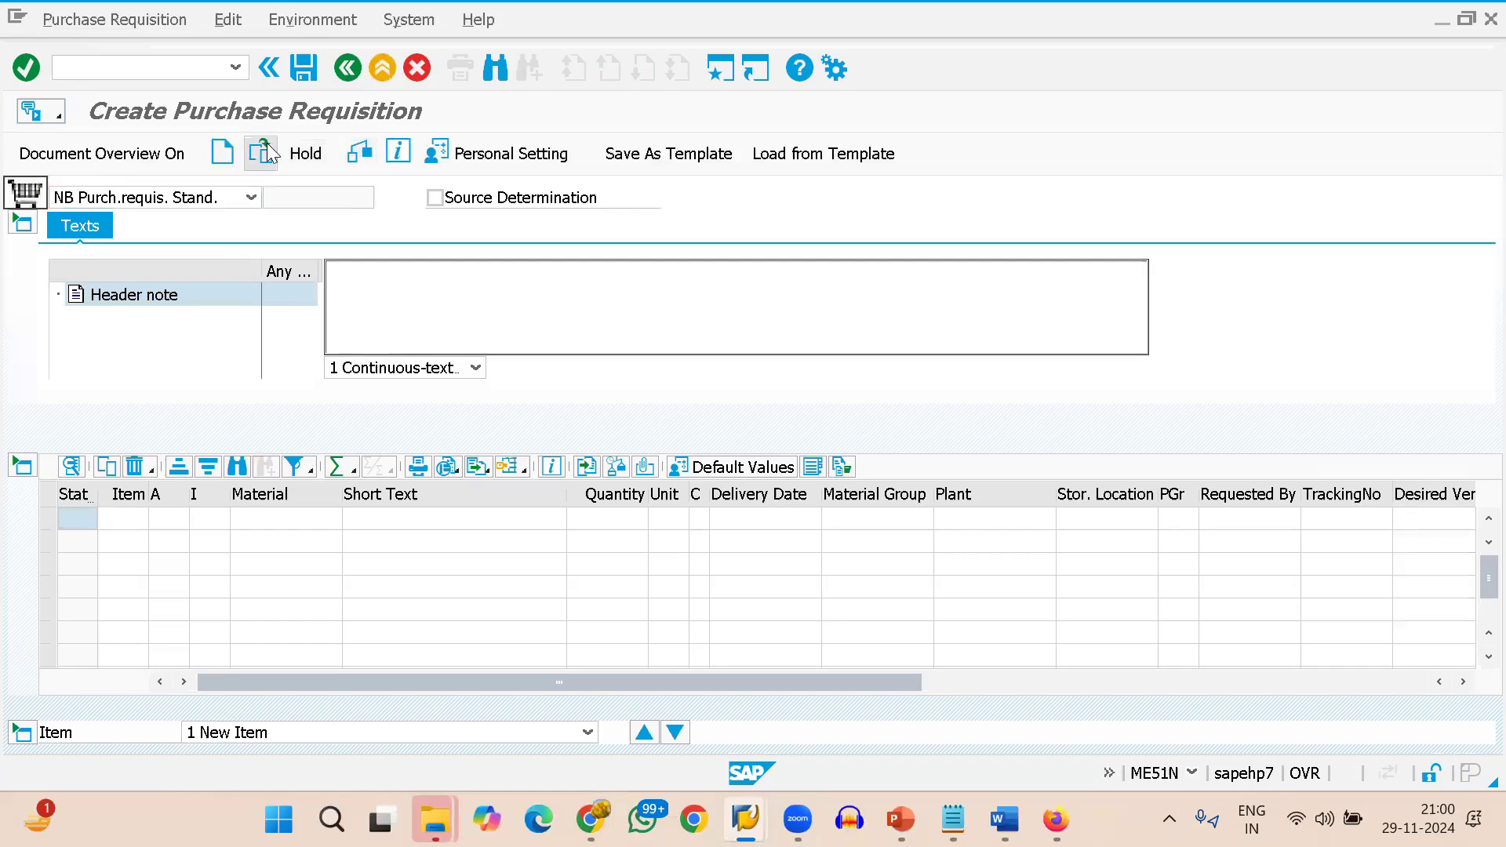
key(Return)
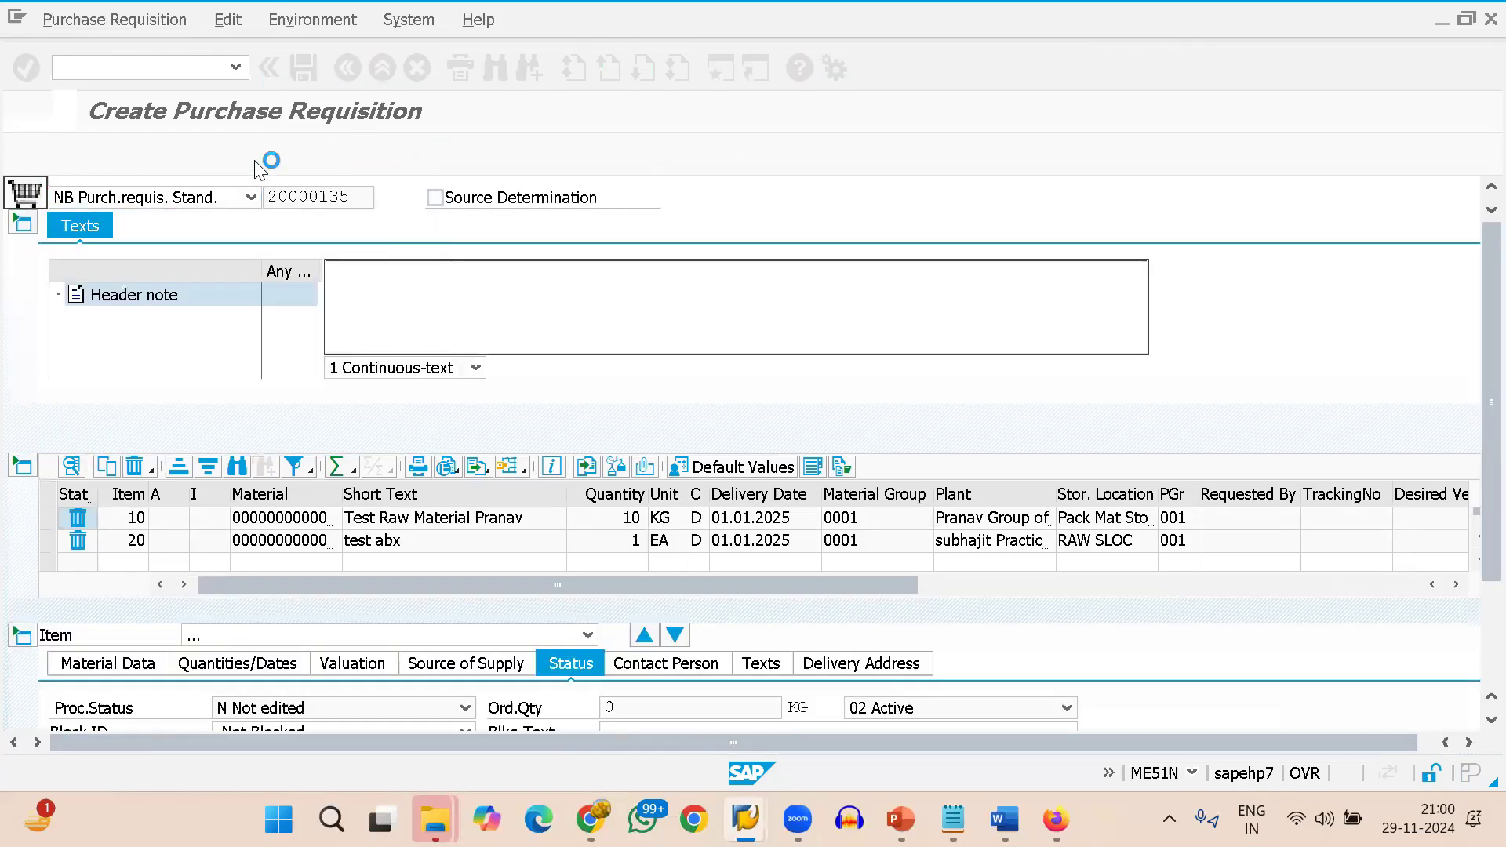
click(299, 153)
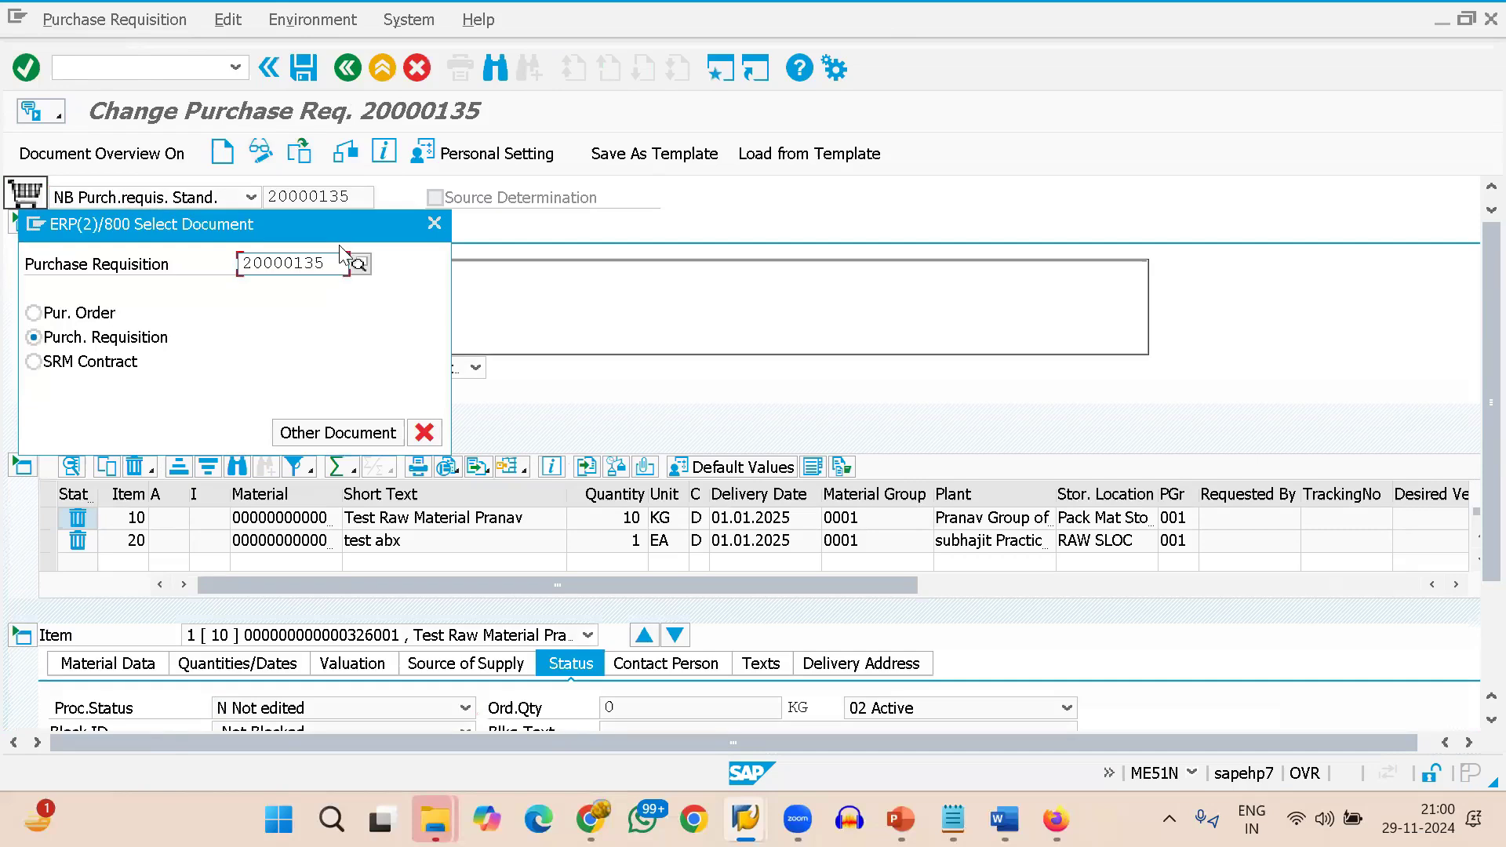
click(330, 265)
key(BackSpace)
text(7)
key(Return)
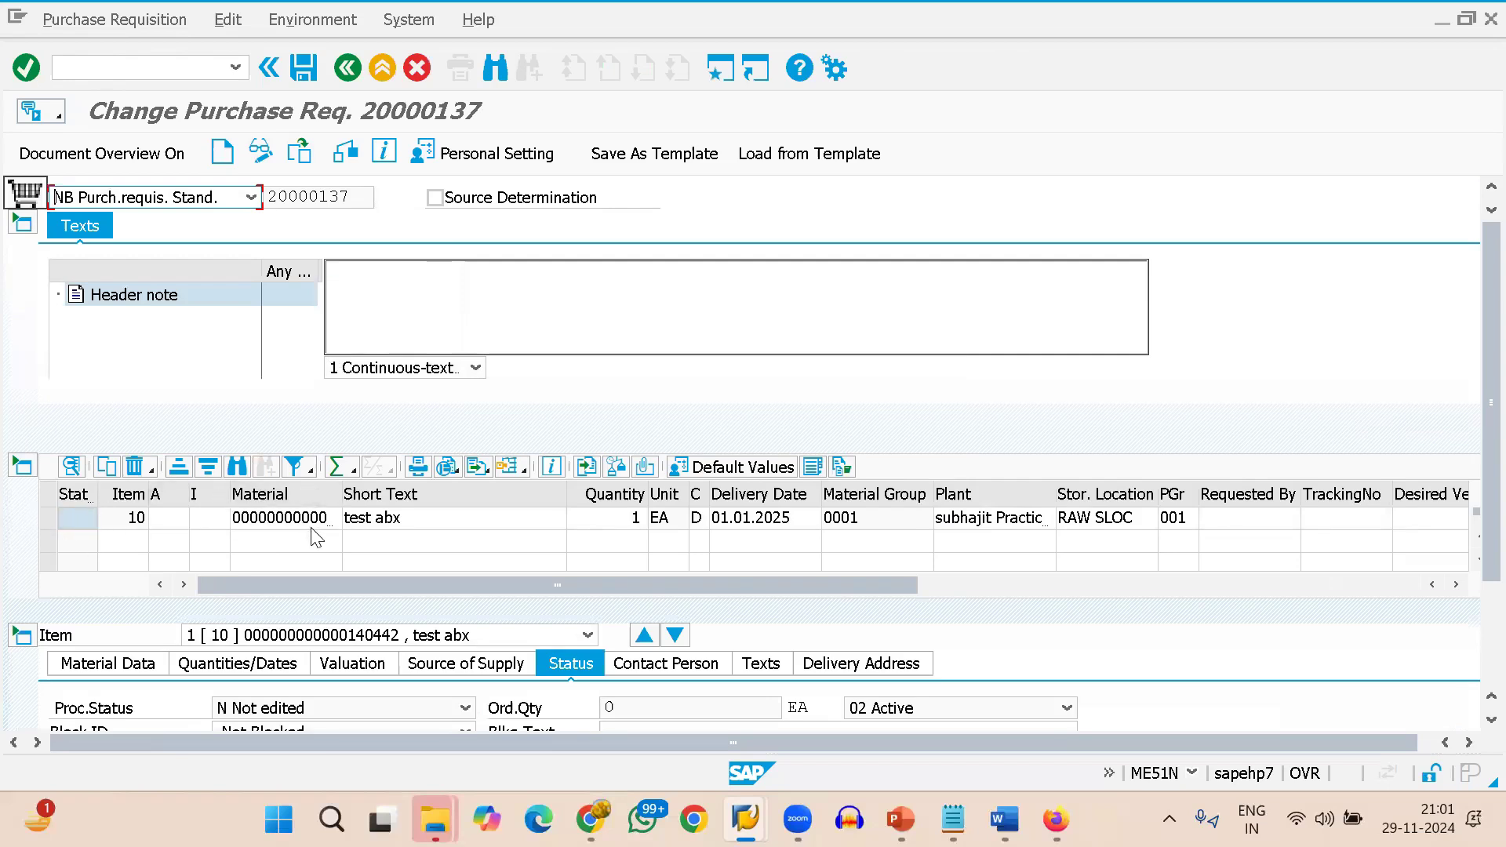
Arrange the requisition window beside the mass maintenance window and make the mass maintenance session active.
key(super)
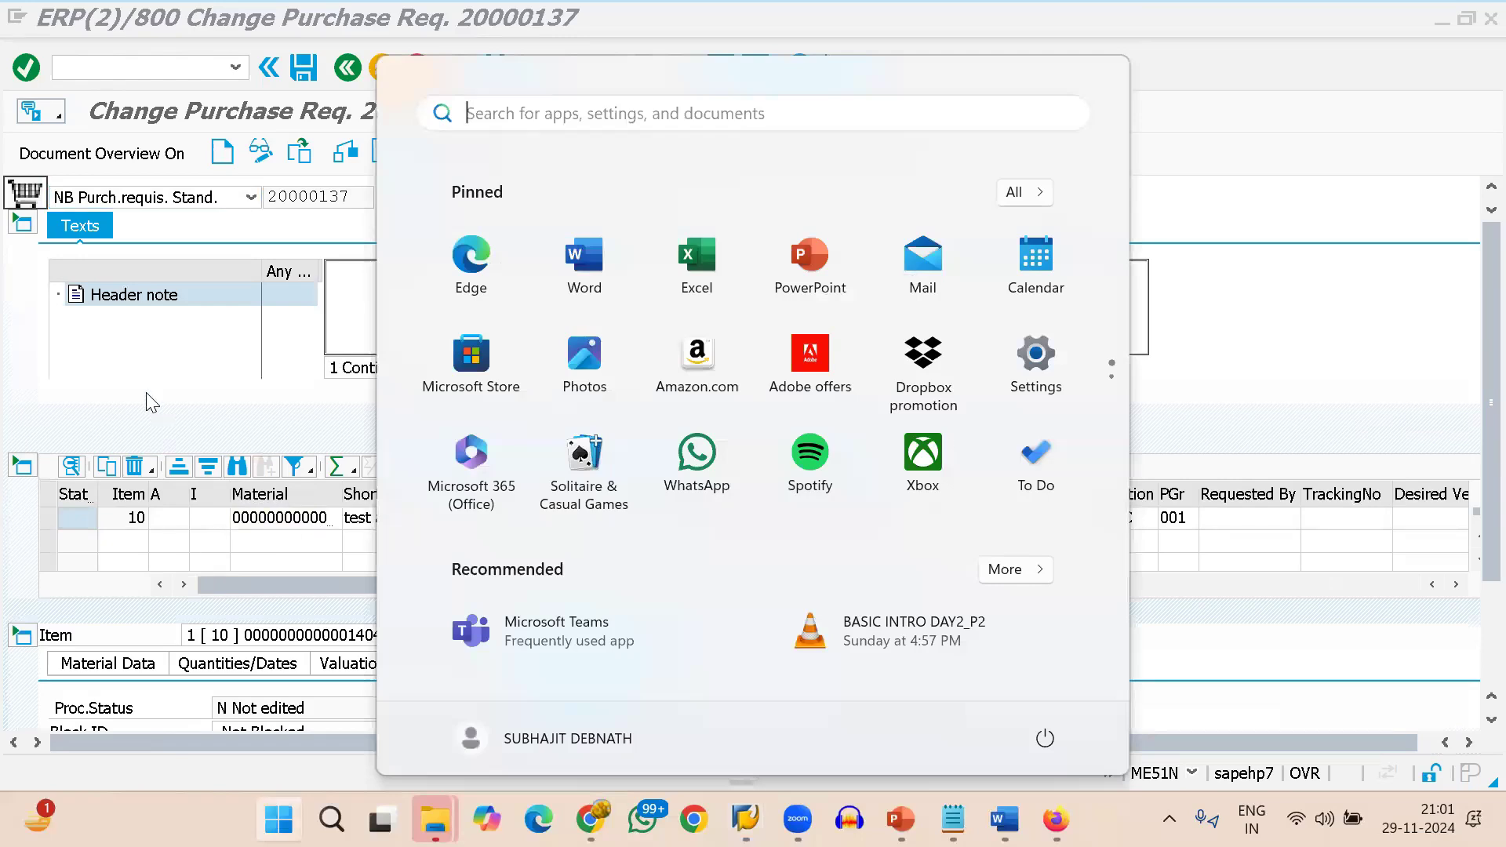
key(Escape)
key(super+Right)
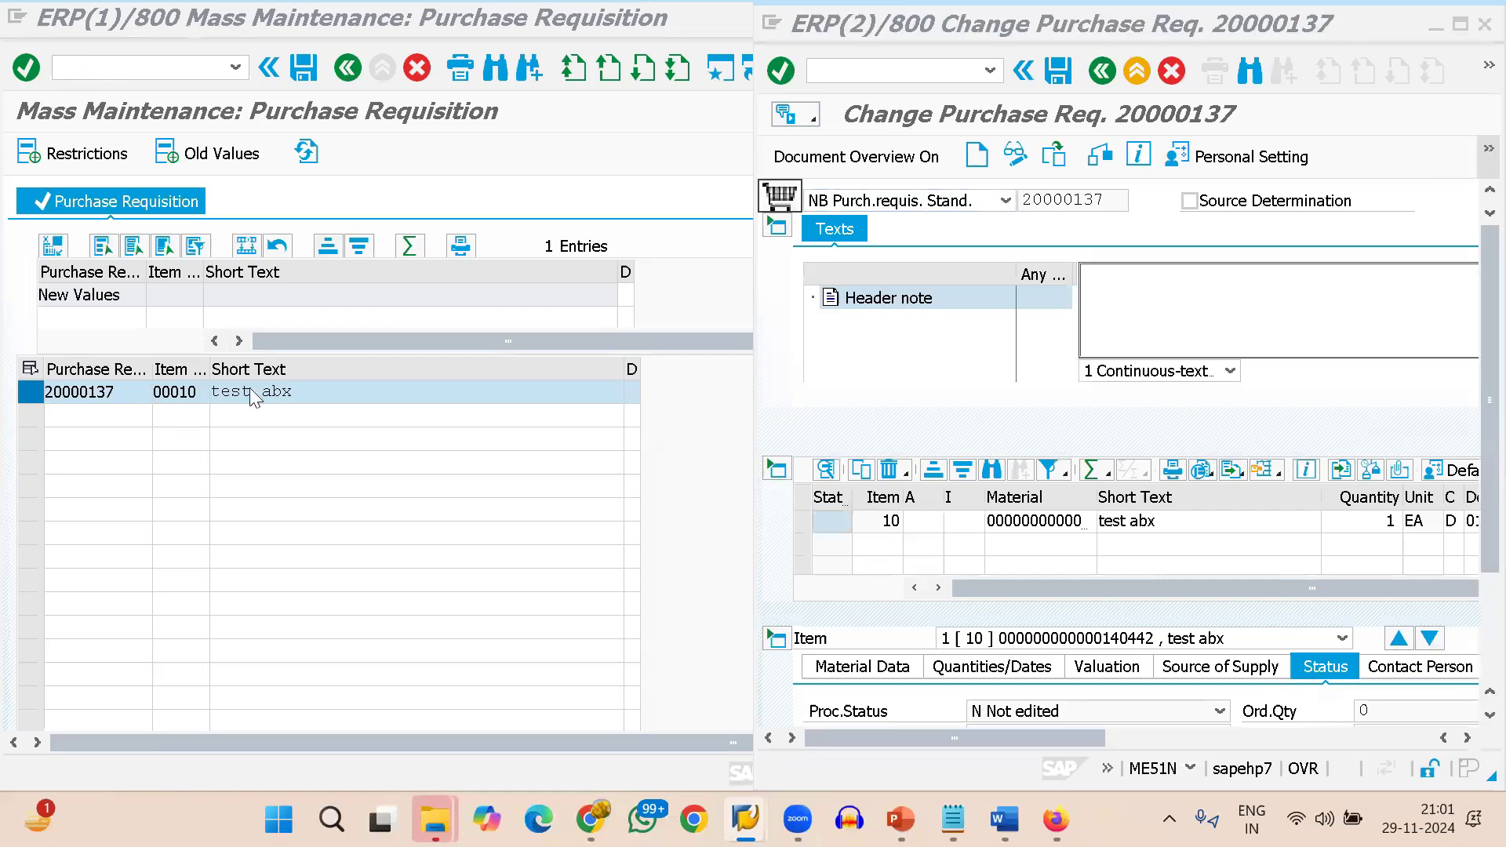
click(327, 182)
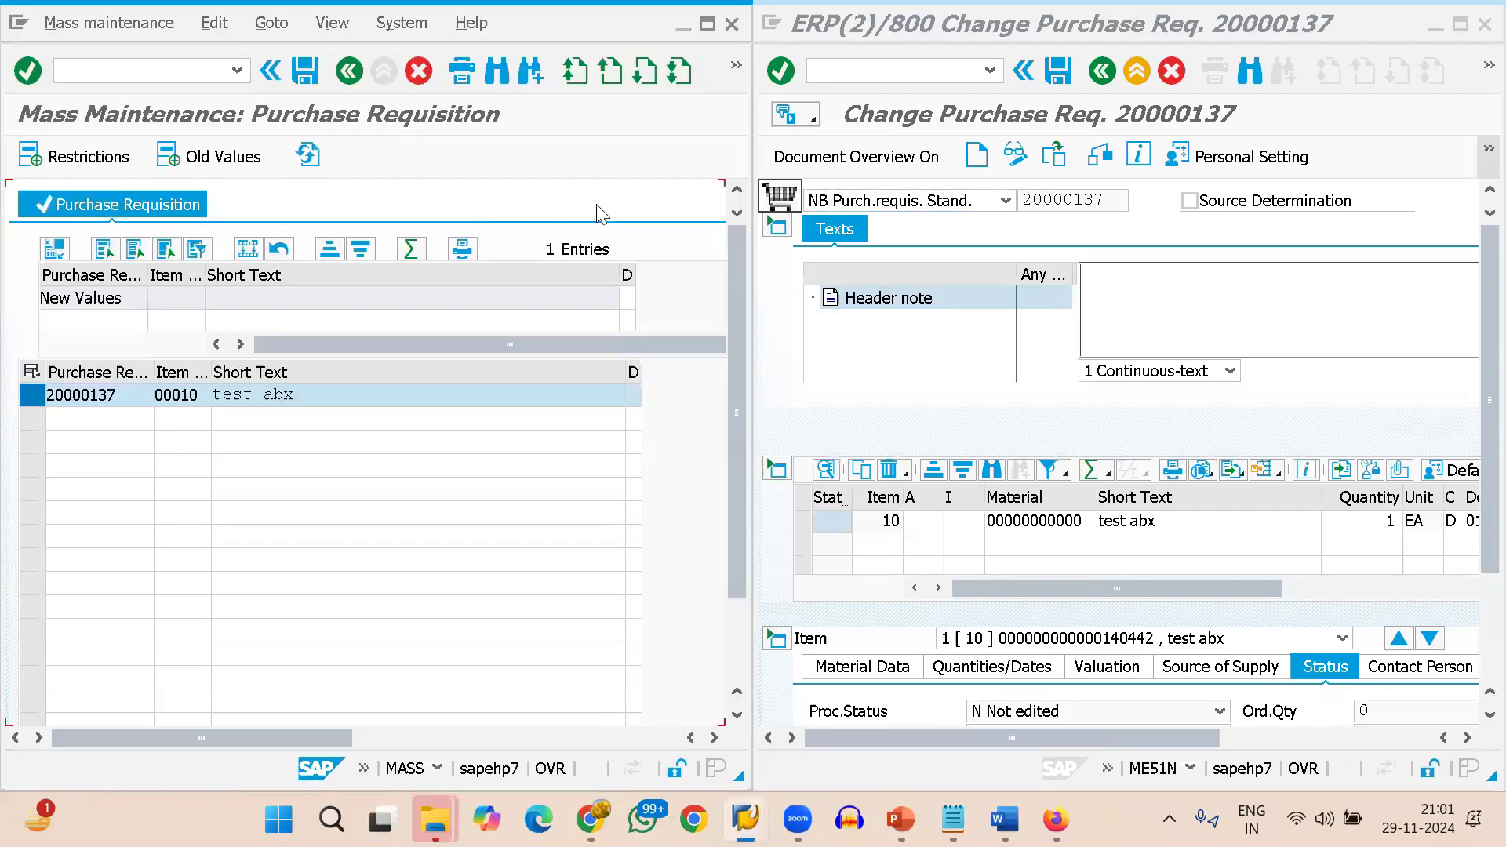
Enter X as the new Deletion Indicator value, apply it to the requisition item, and try to save the mass change.
click(628, 299)
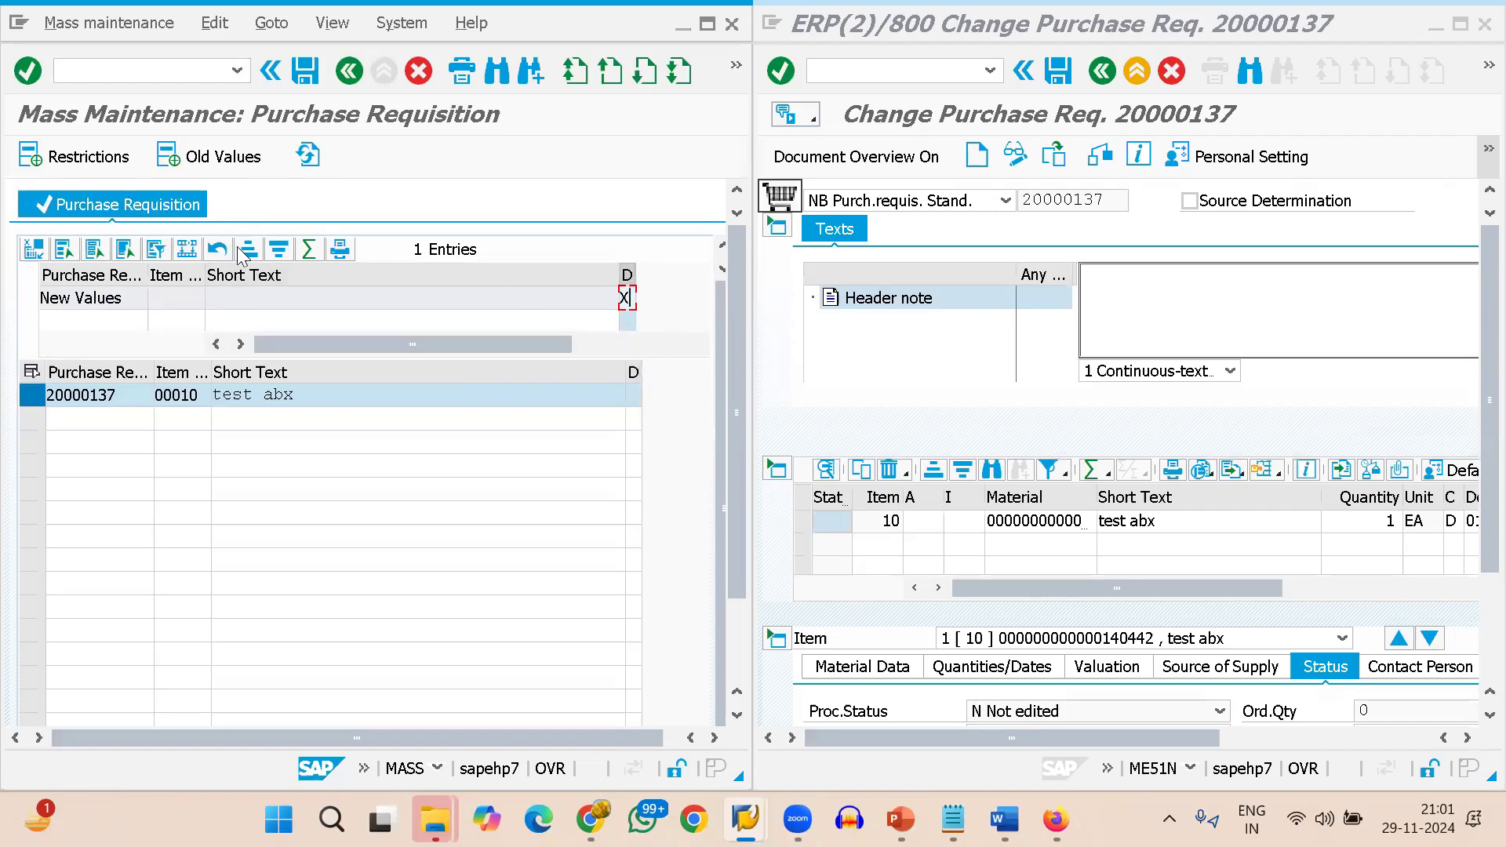
click(190, 249)
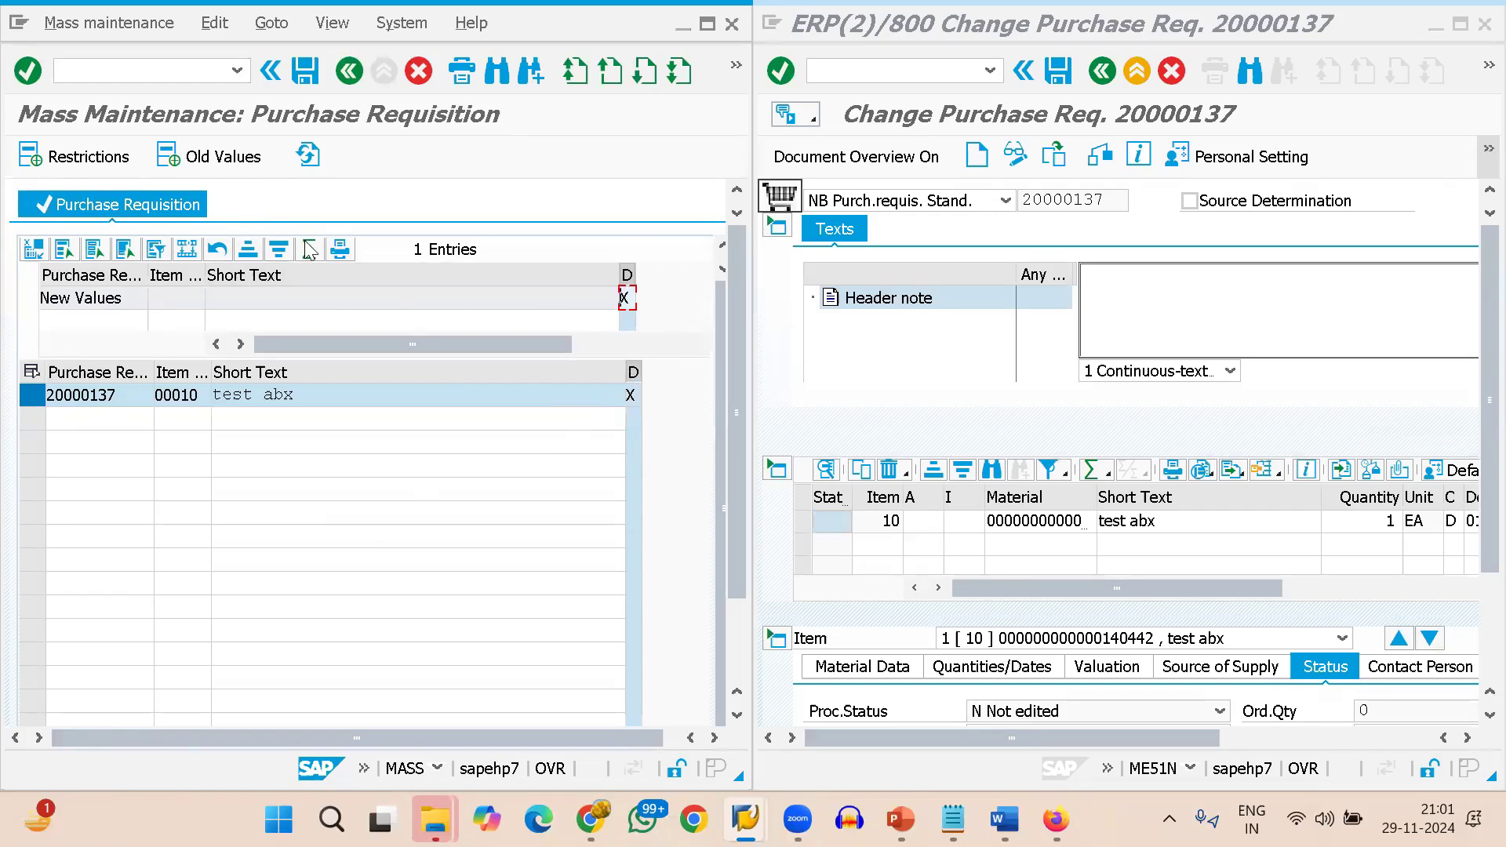
click(307, 74)
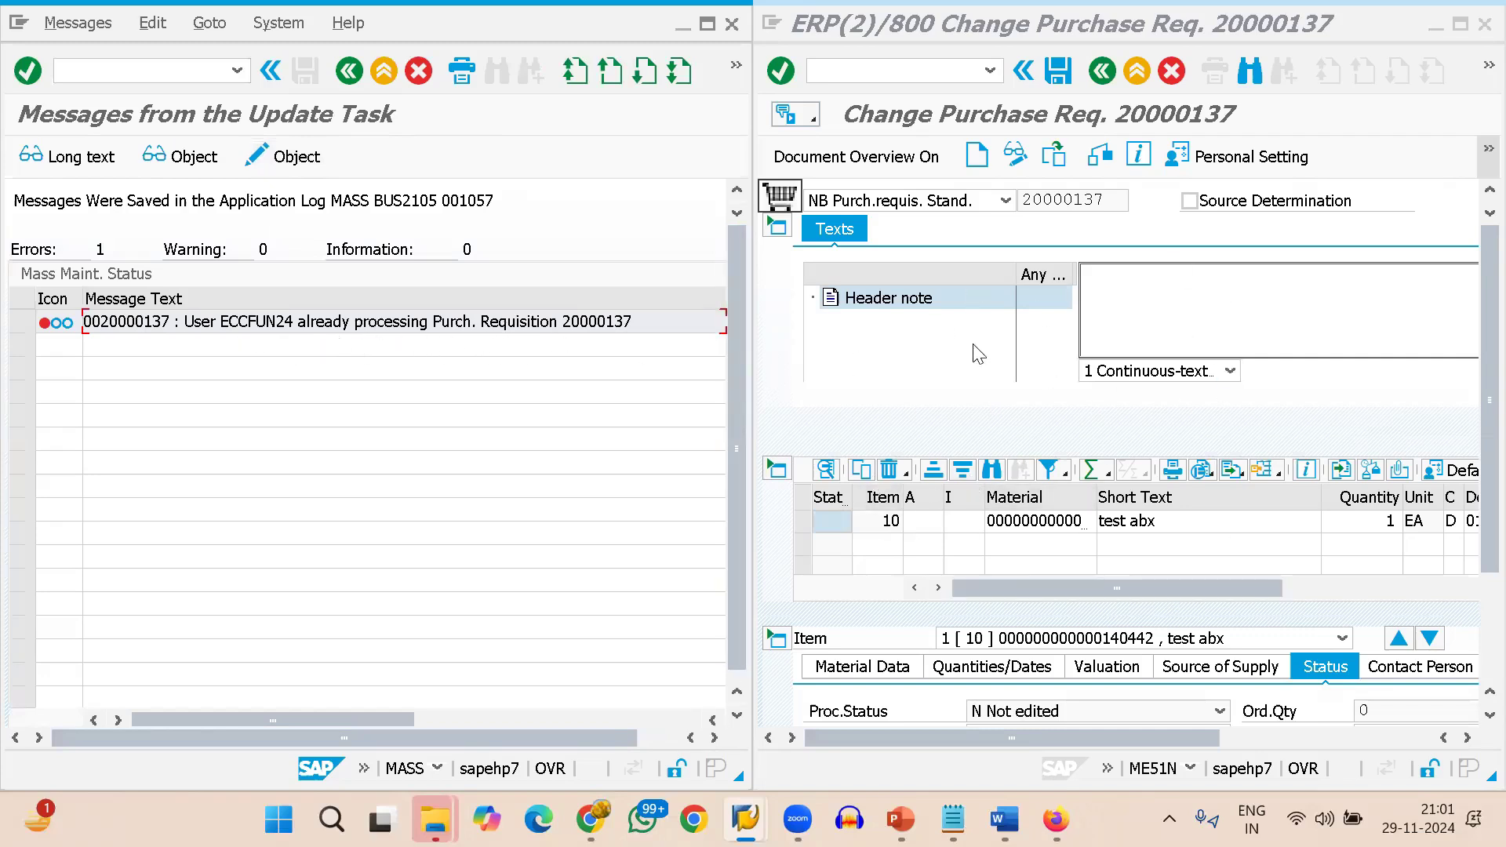
Switch requisition 20000137 to display mode and return from the update messages to the mass maintenance data.
click(1017, 155)
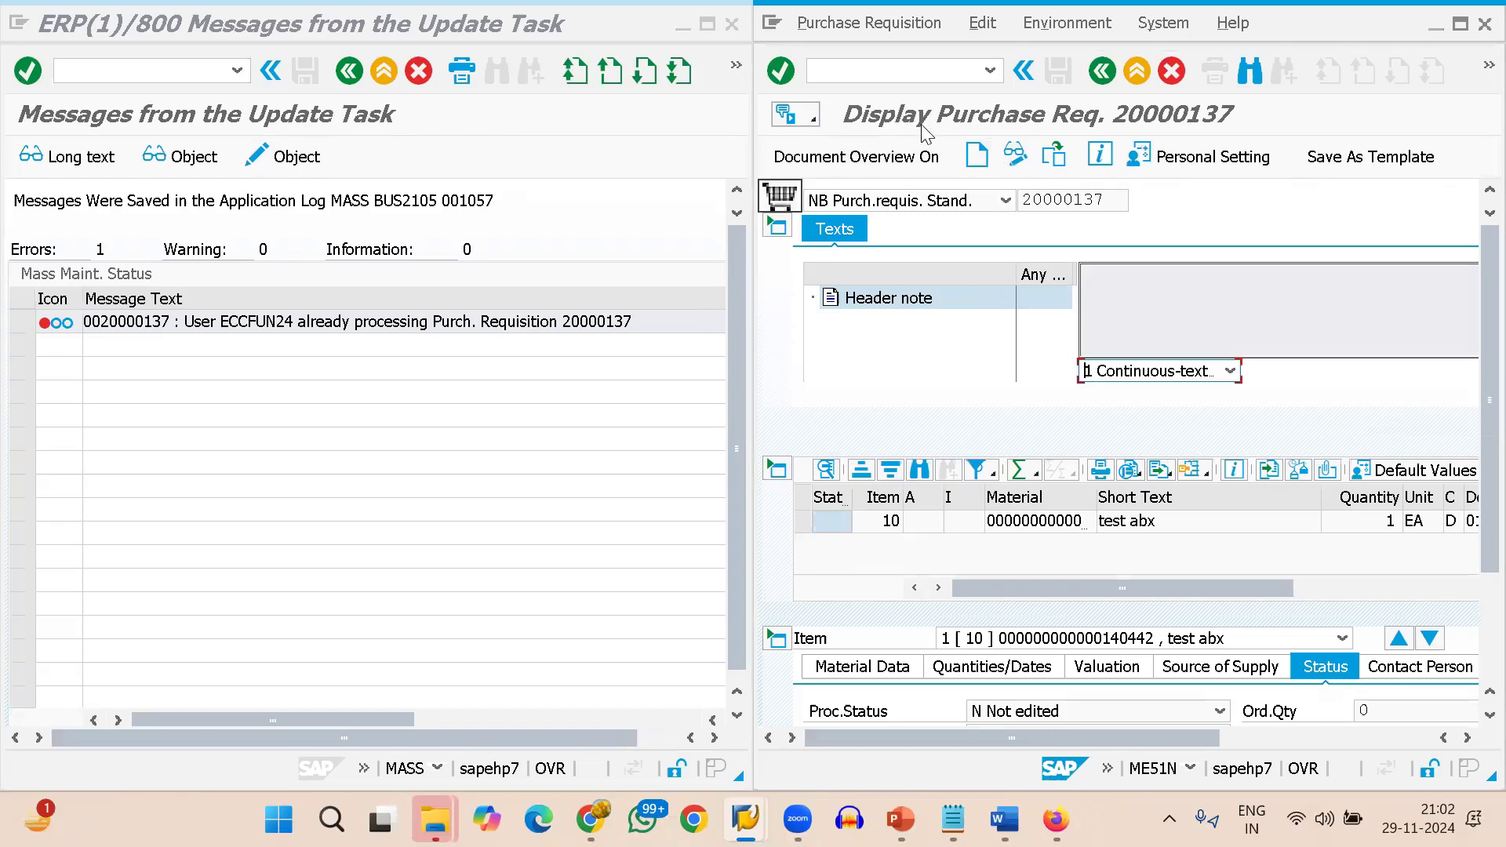
click(347, 72)
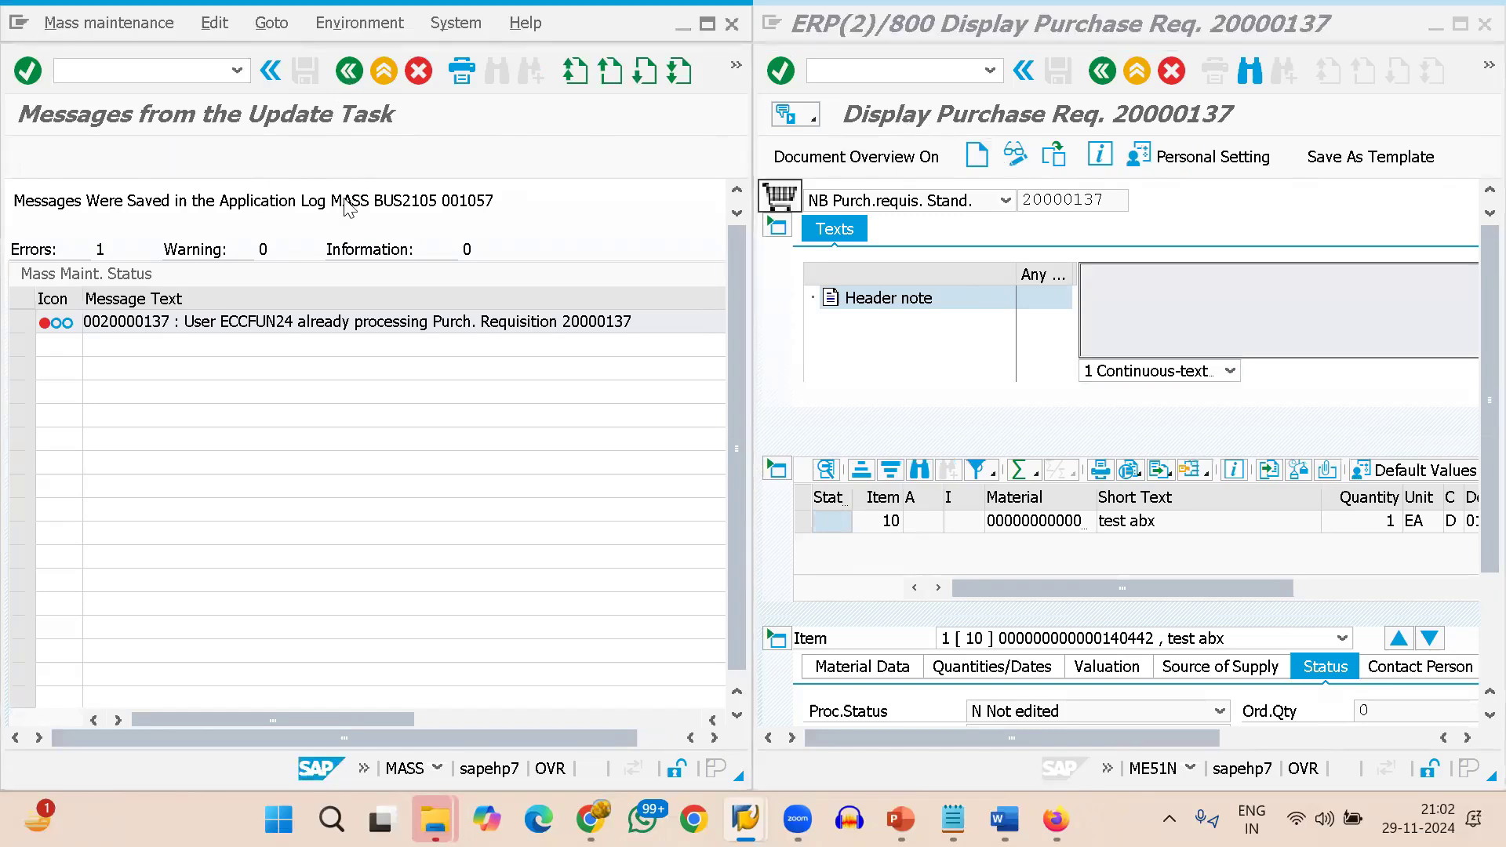
click(500, 767)
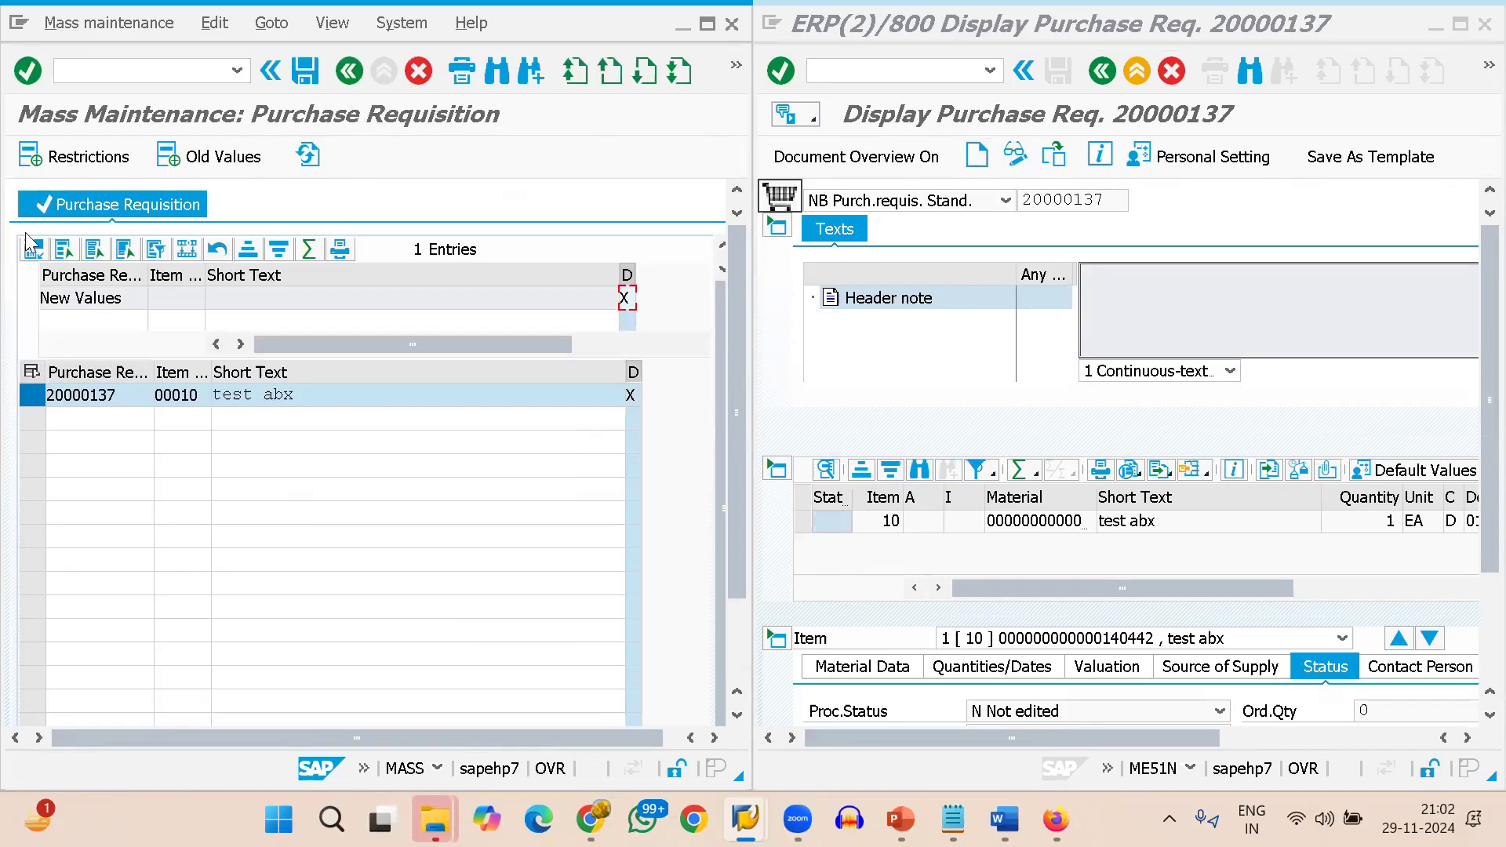
Restart mass maintenance with transaction MASS and open it for object type BUS2105.
click(35, 251)
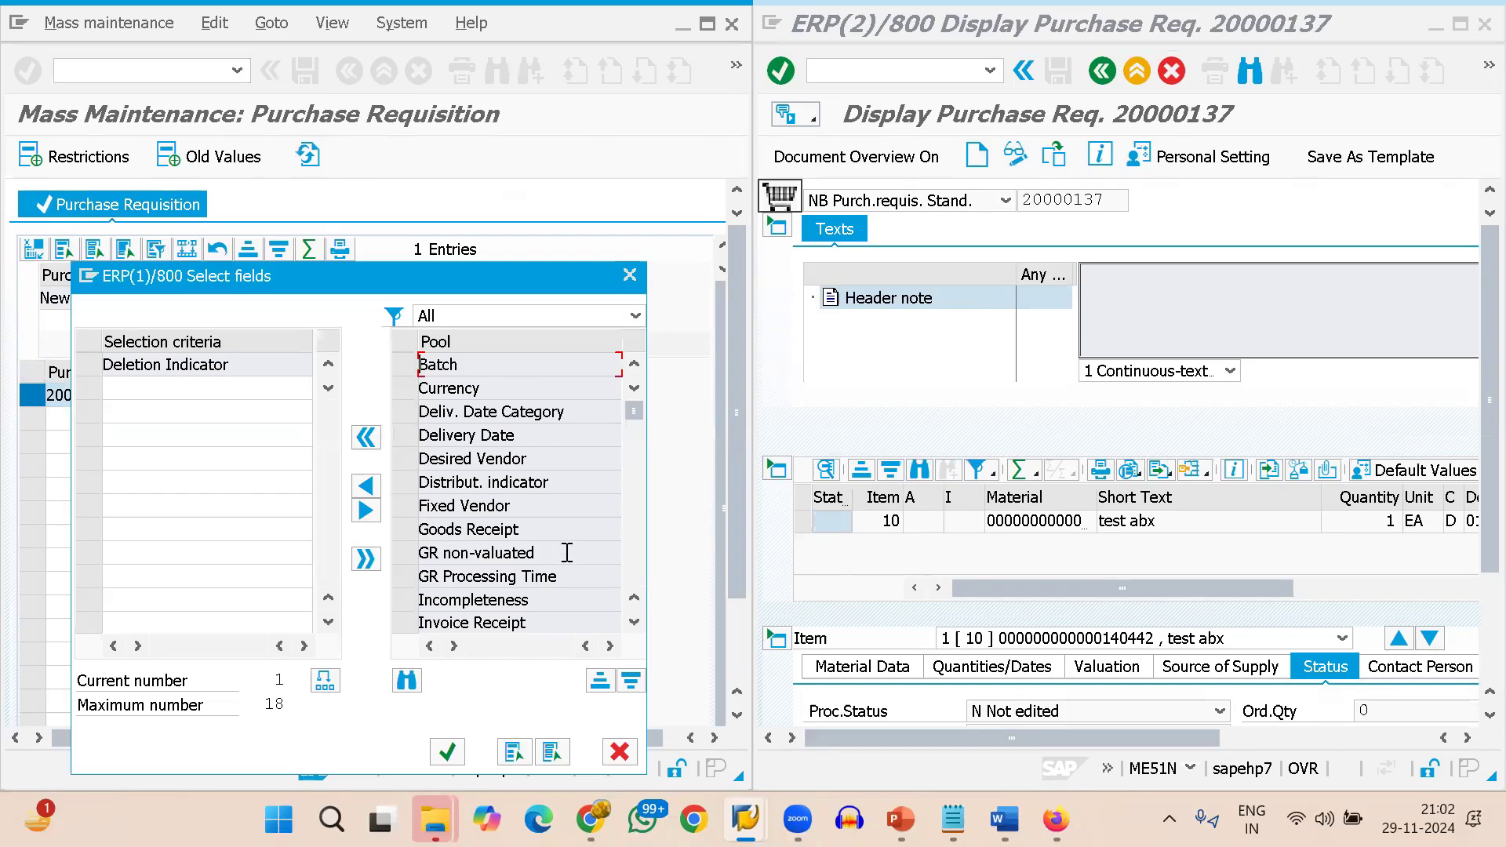
click(630, 276)
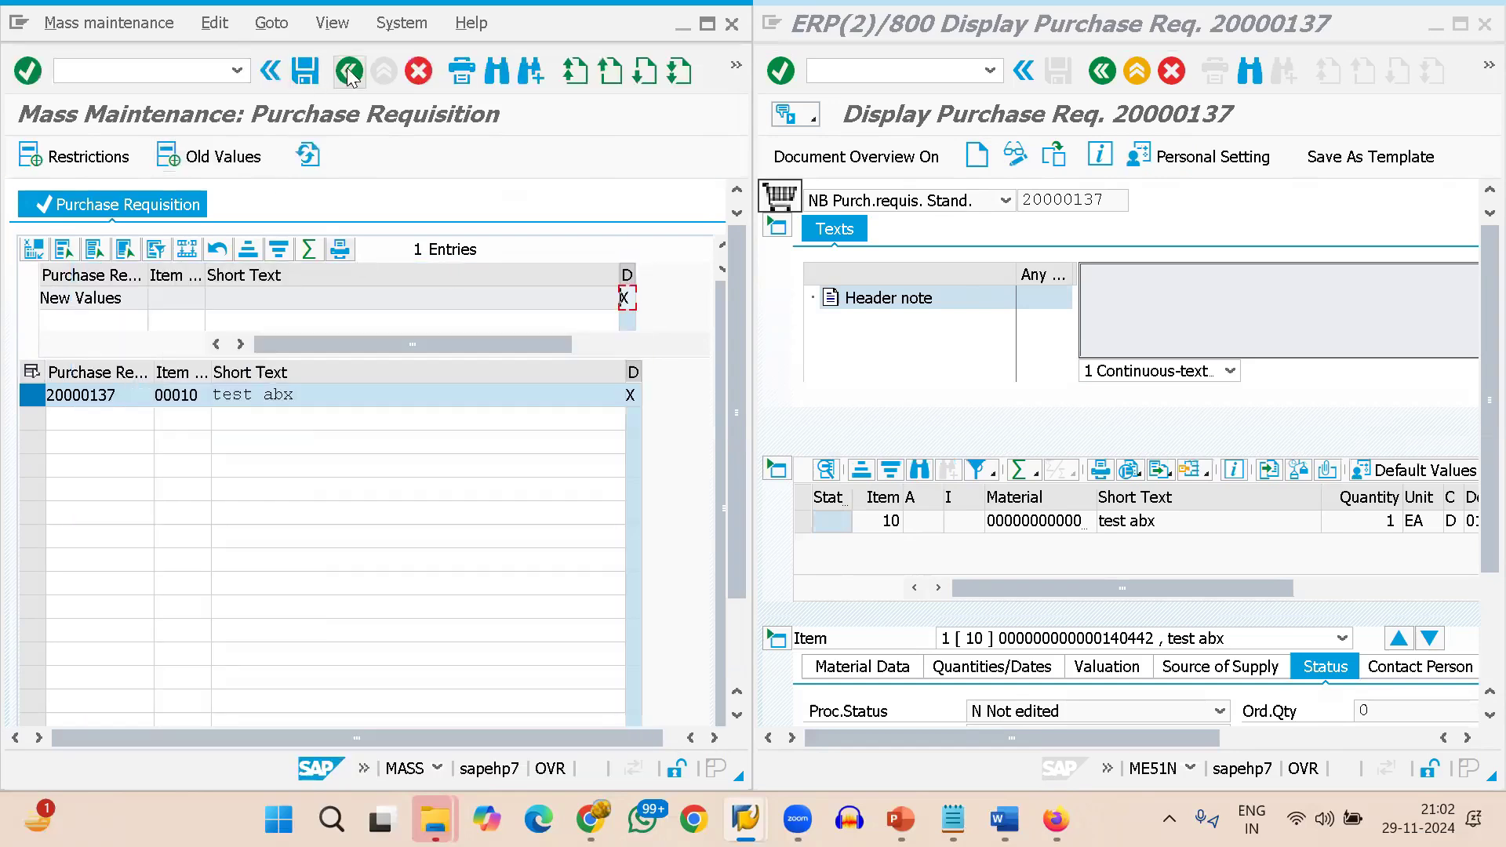
click(349, 72)
click(147, 73)
text(/NMAS)
key(Return)
click(194, 249)
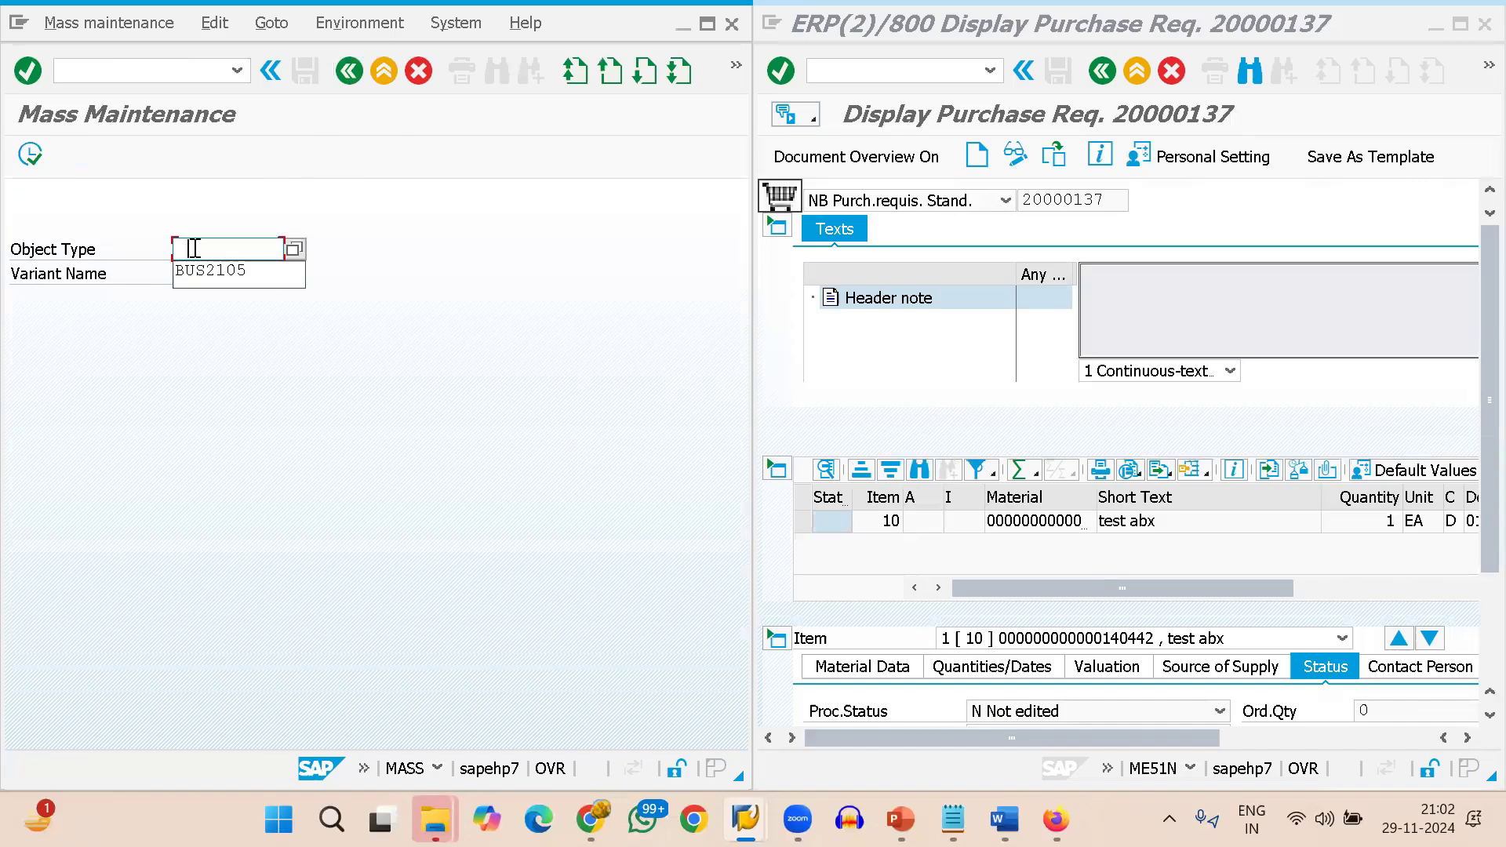
click(211, 270)
key(Return)
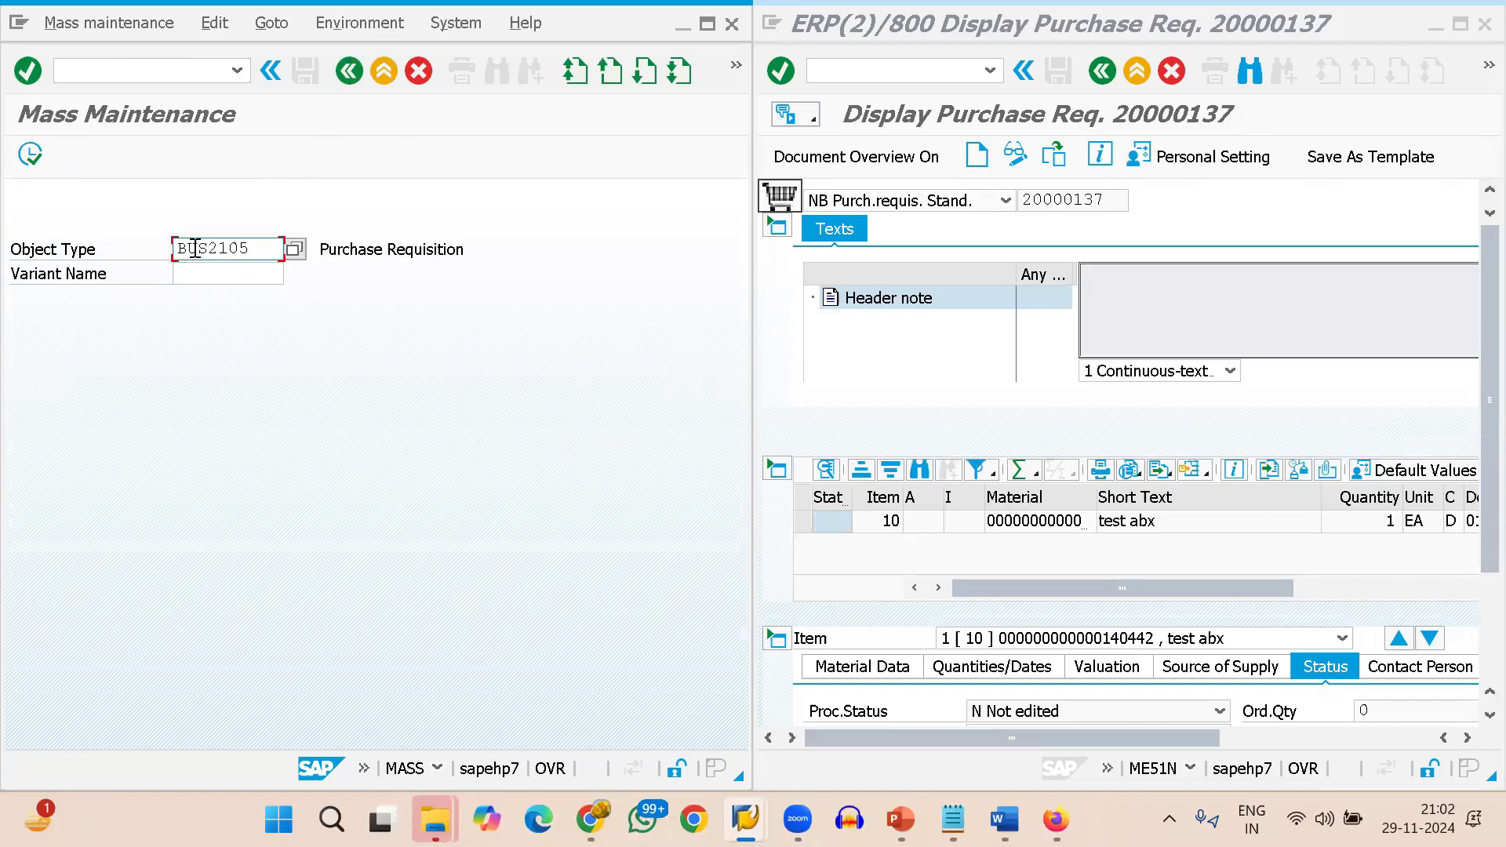
click(29, 156)
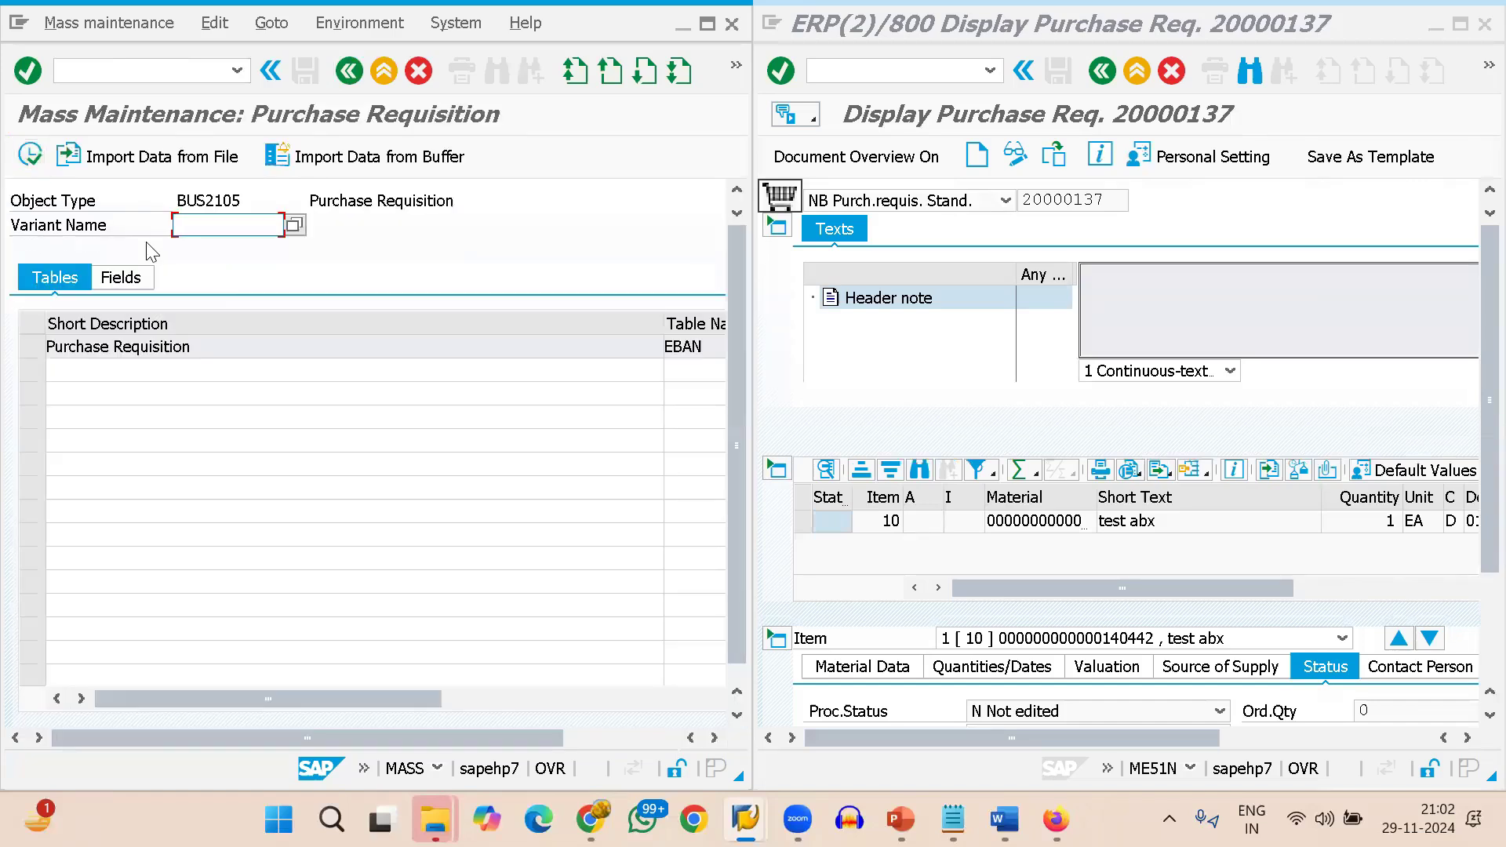
Choose the EBAN table, restrict the data records to purchase requisition 20000137, and load them for mass maintenance.
click(33, 346)
click(94, 196)
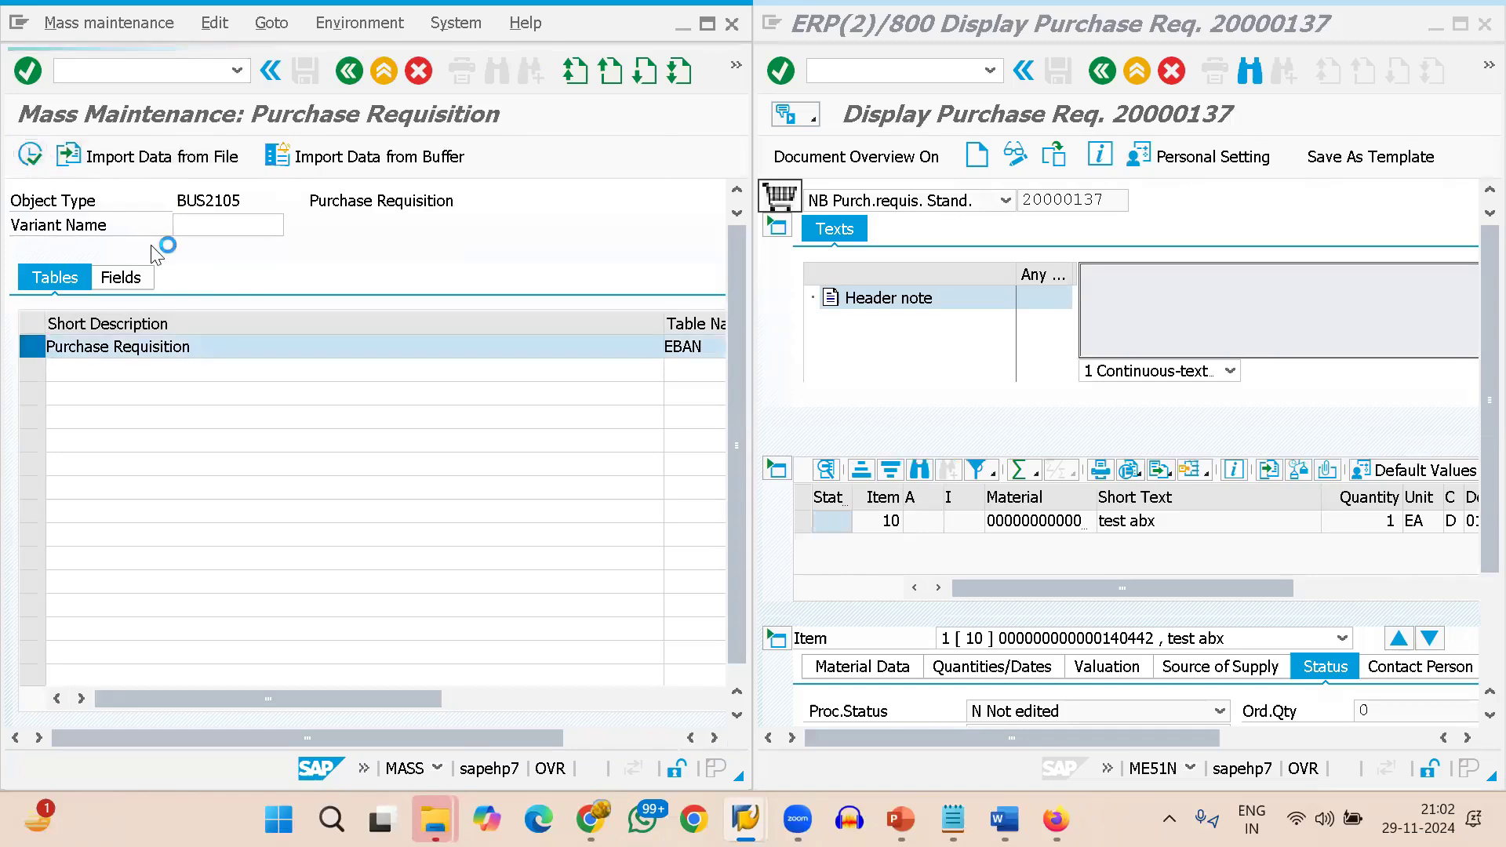
key(F8)
key(space)
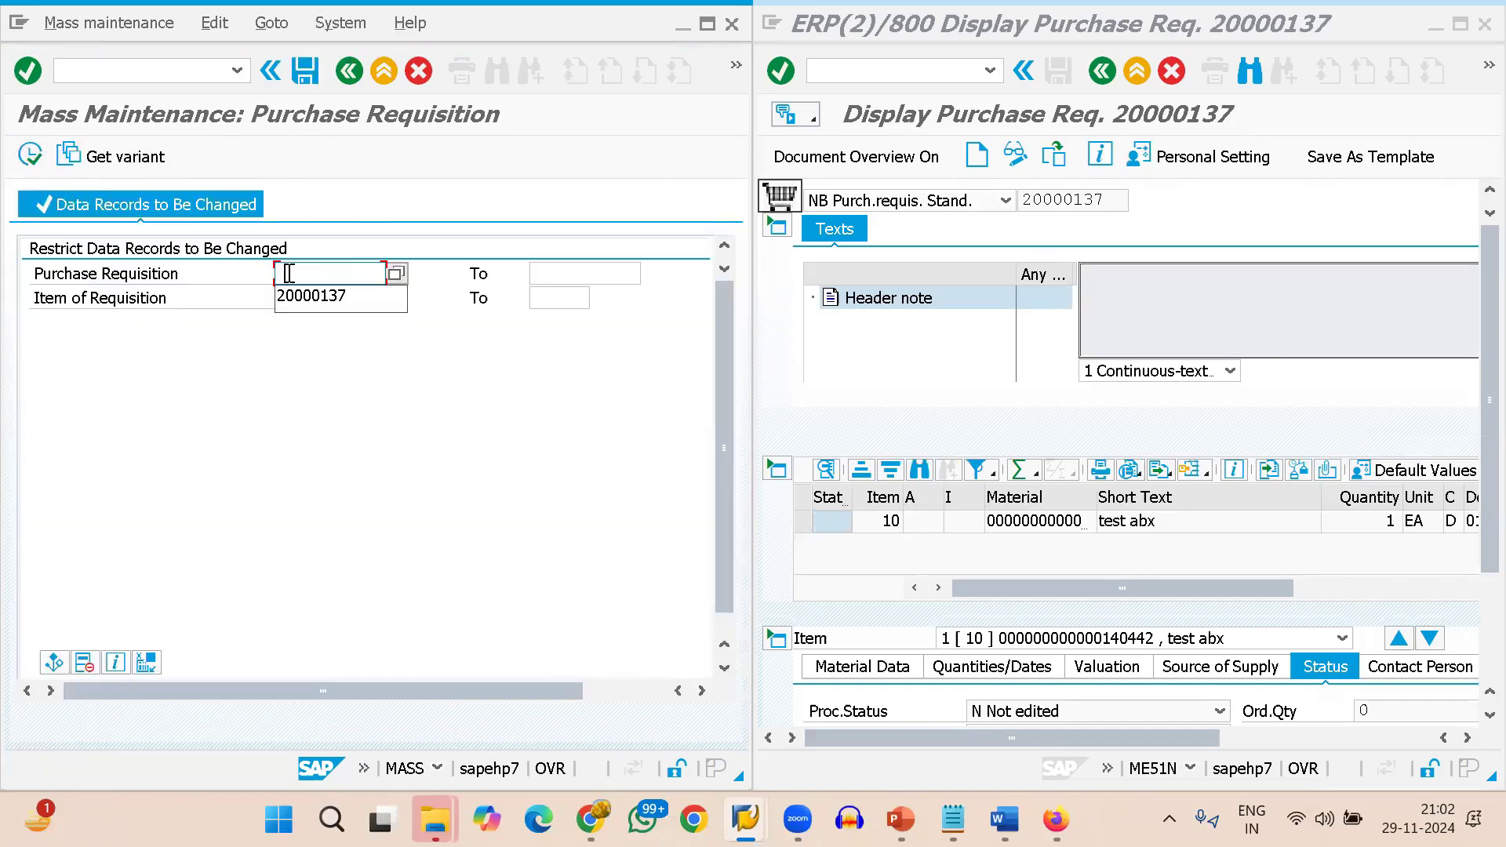
key(Down)
key(Return)
key(Return)
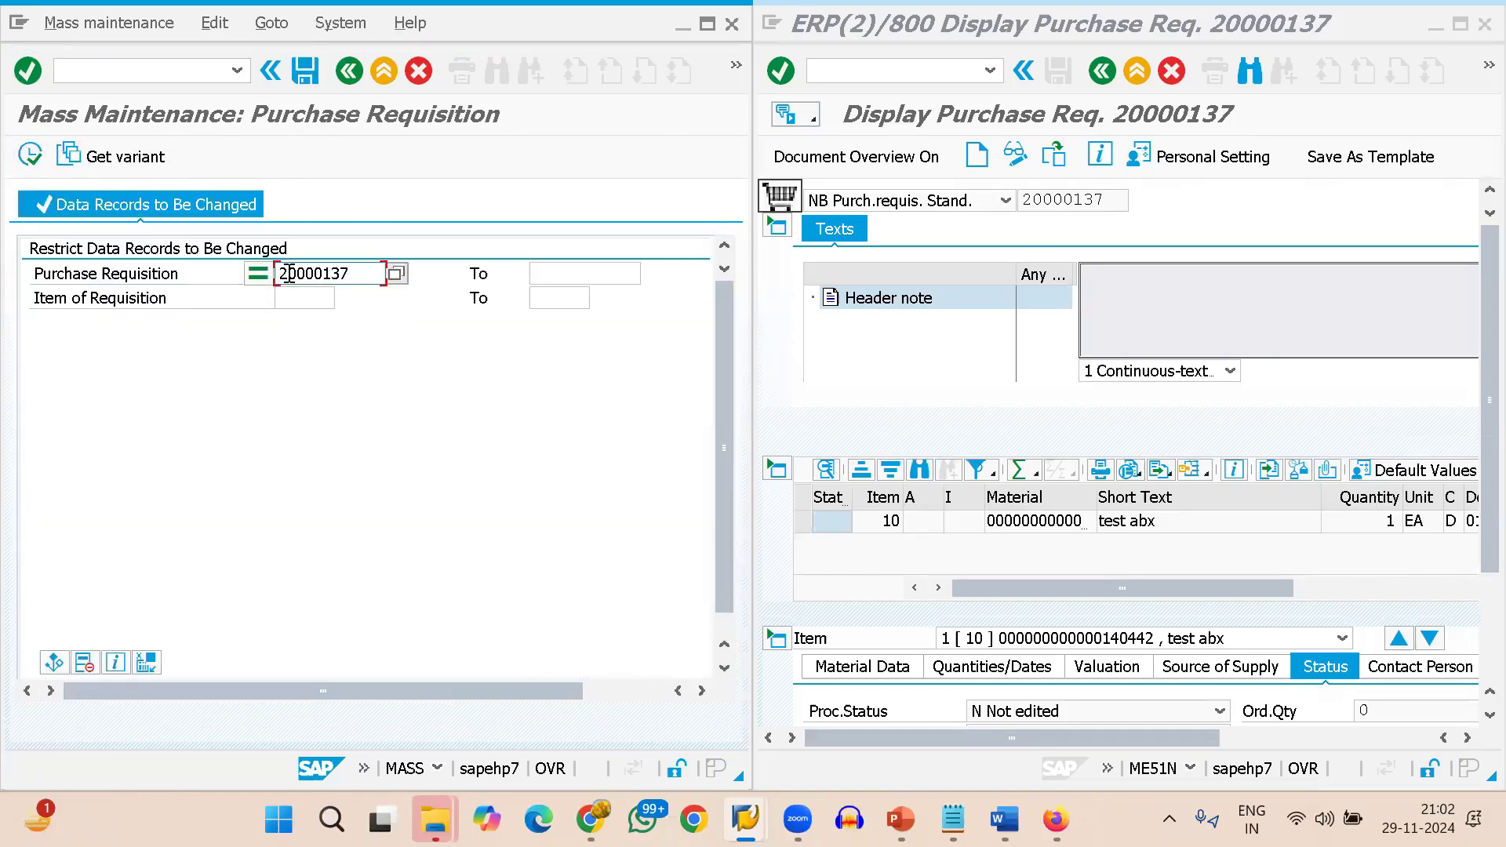
click(30, 155)
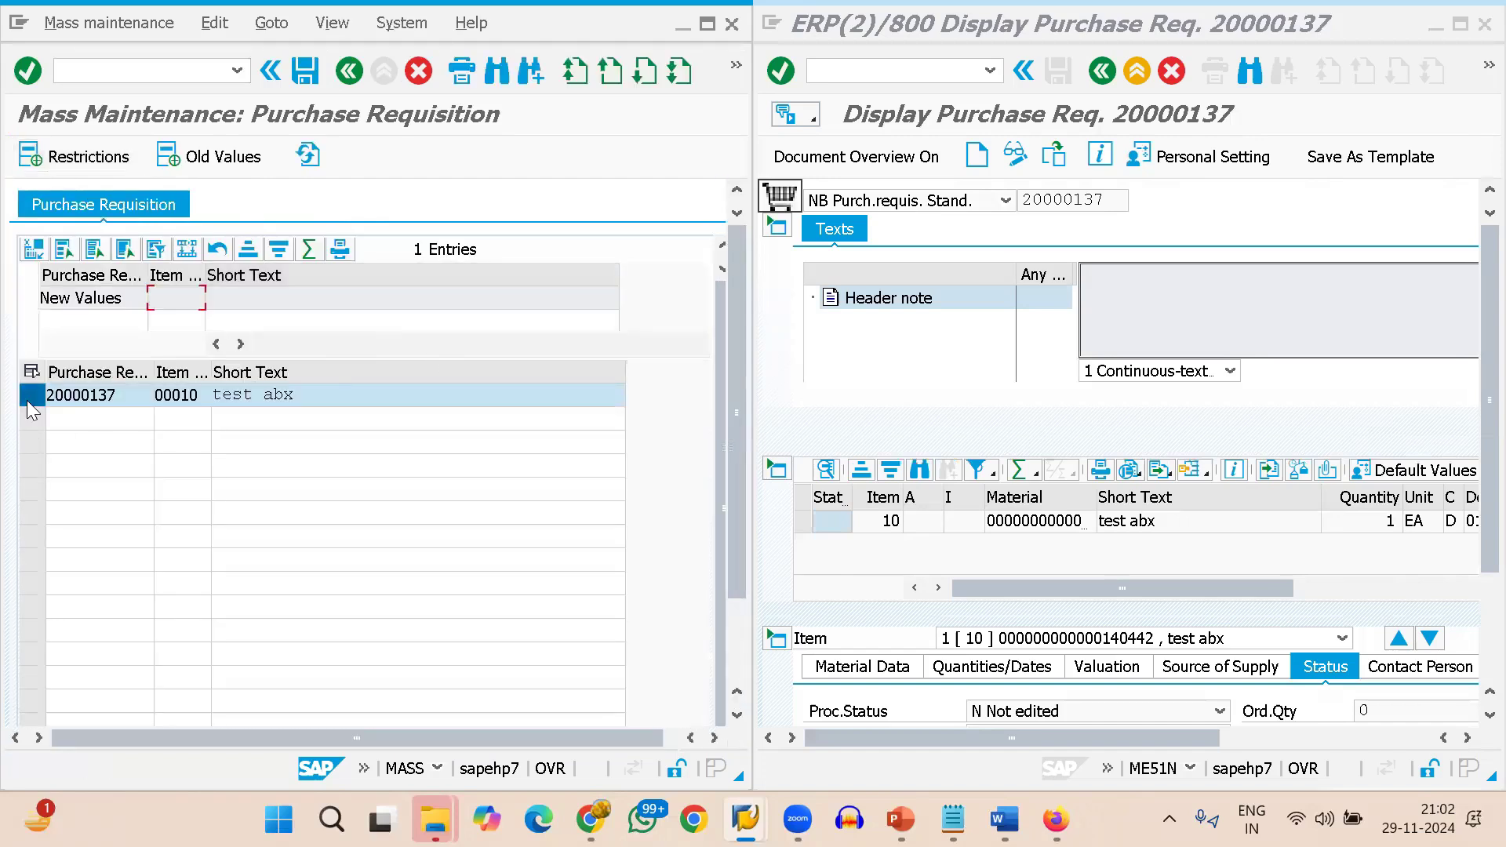
Choose Deletion Indicator as the field for mass maintenance of the purchase requisition.
click(33, 249)
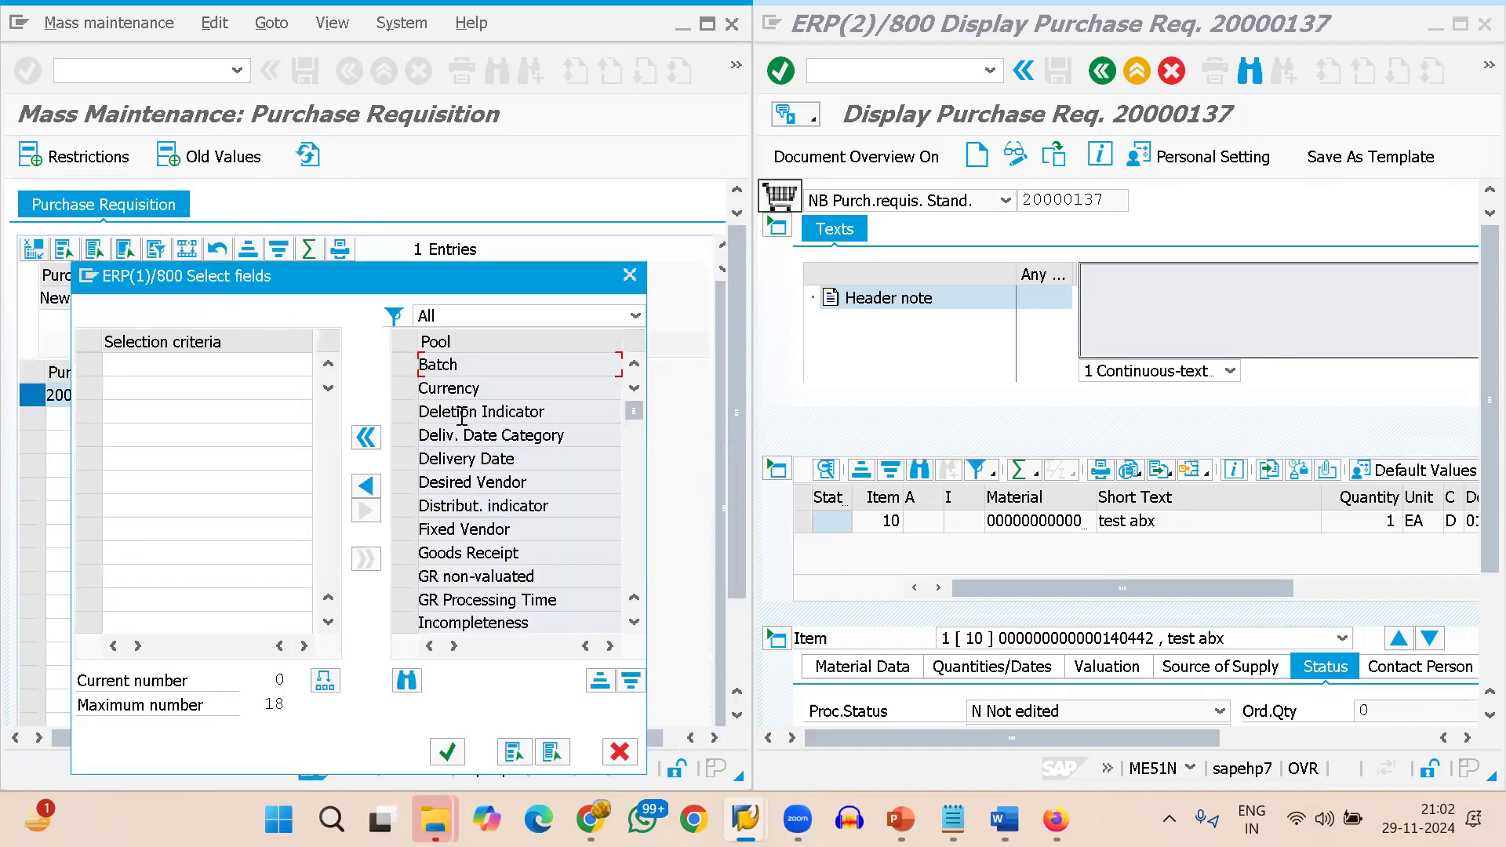
click(475, 411)
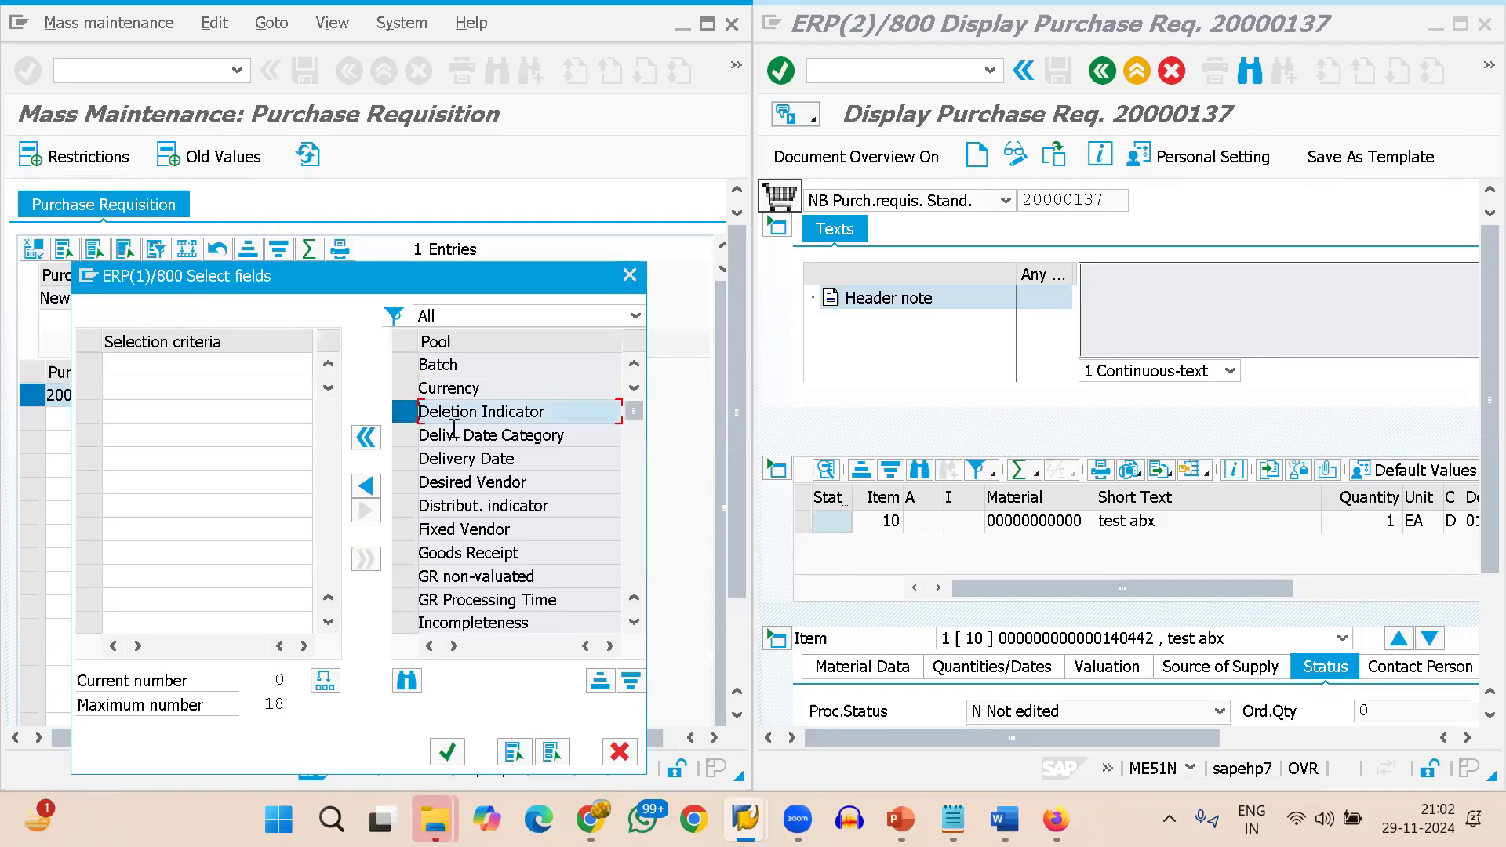
click(366, 485)
click(447, 752)
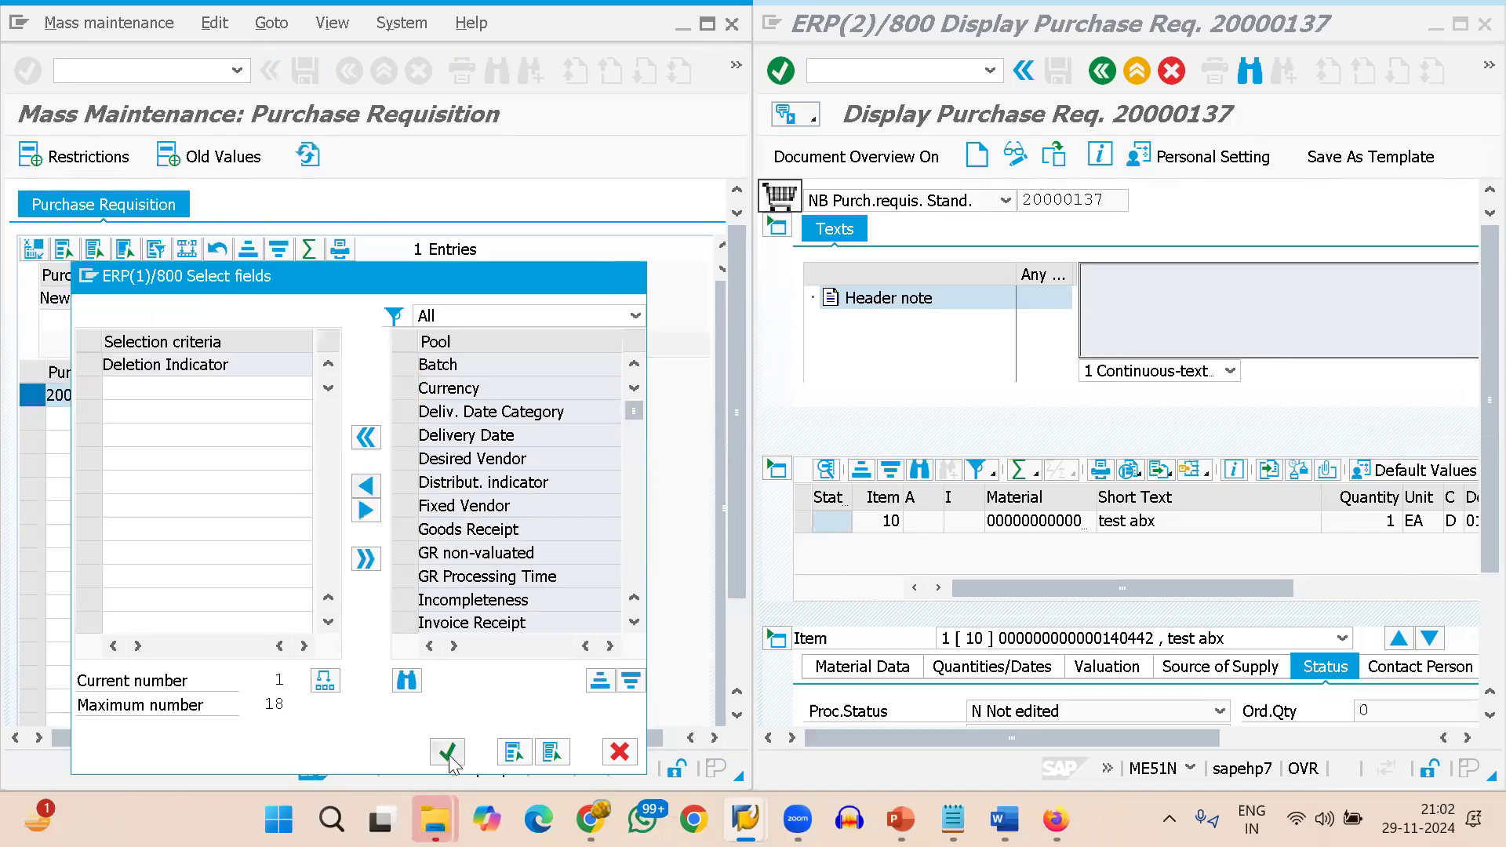
Set the new Deletion Indicator value to X, apply it to the requisition item, and save the mass change.
click(630, 298)
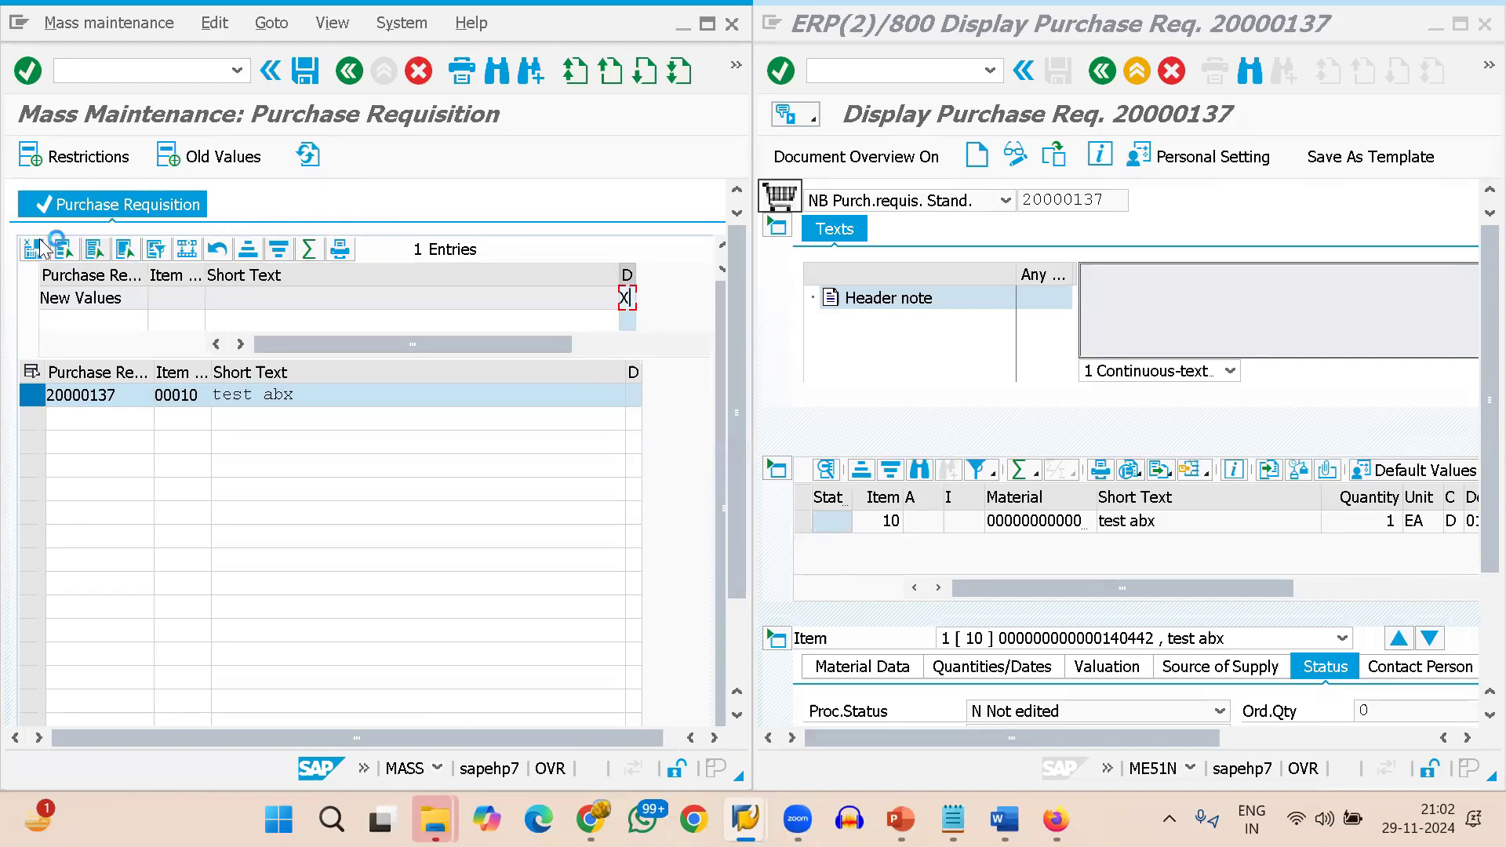
click(187, 259)
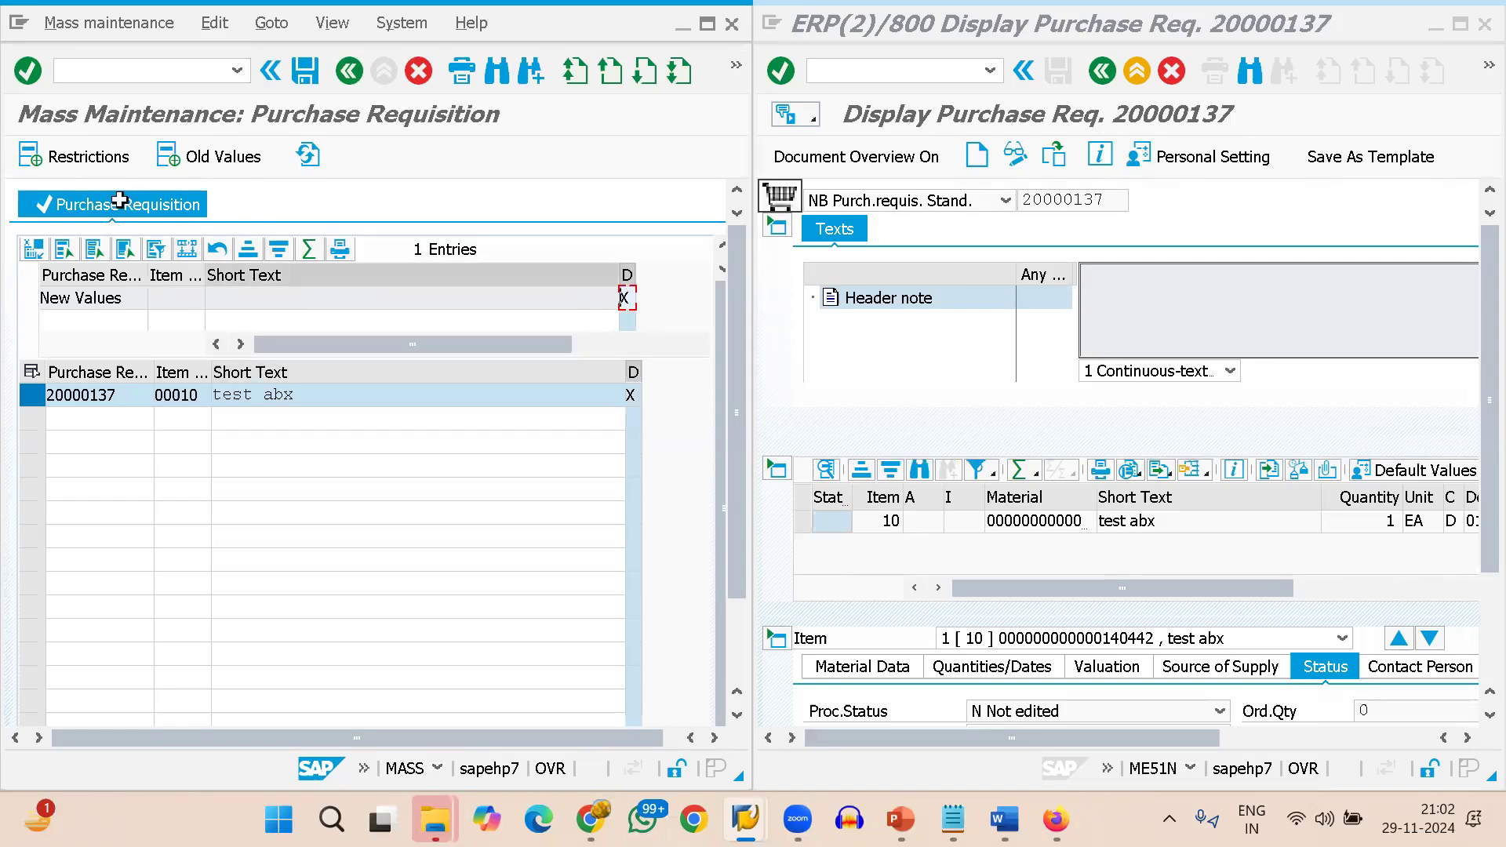
click(305, 71)
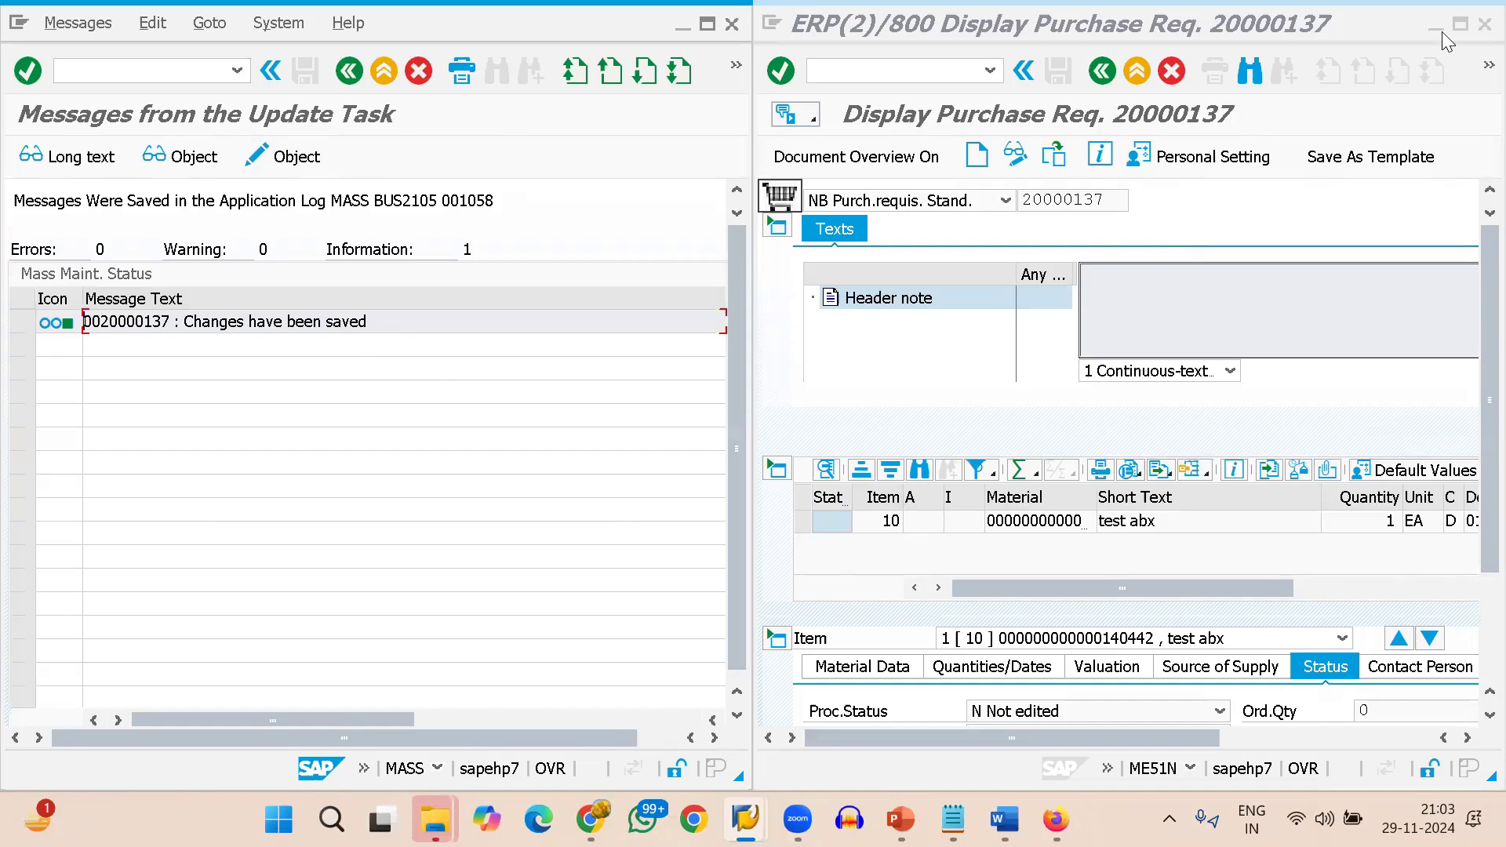
Maximize the requisition display window and reload purchase requisition 20000137 to check its item status.
click(1461, 24)
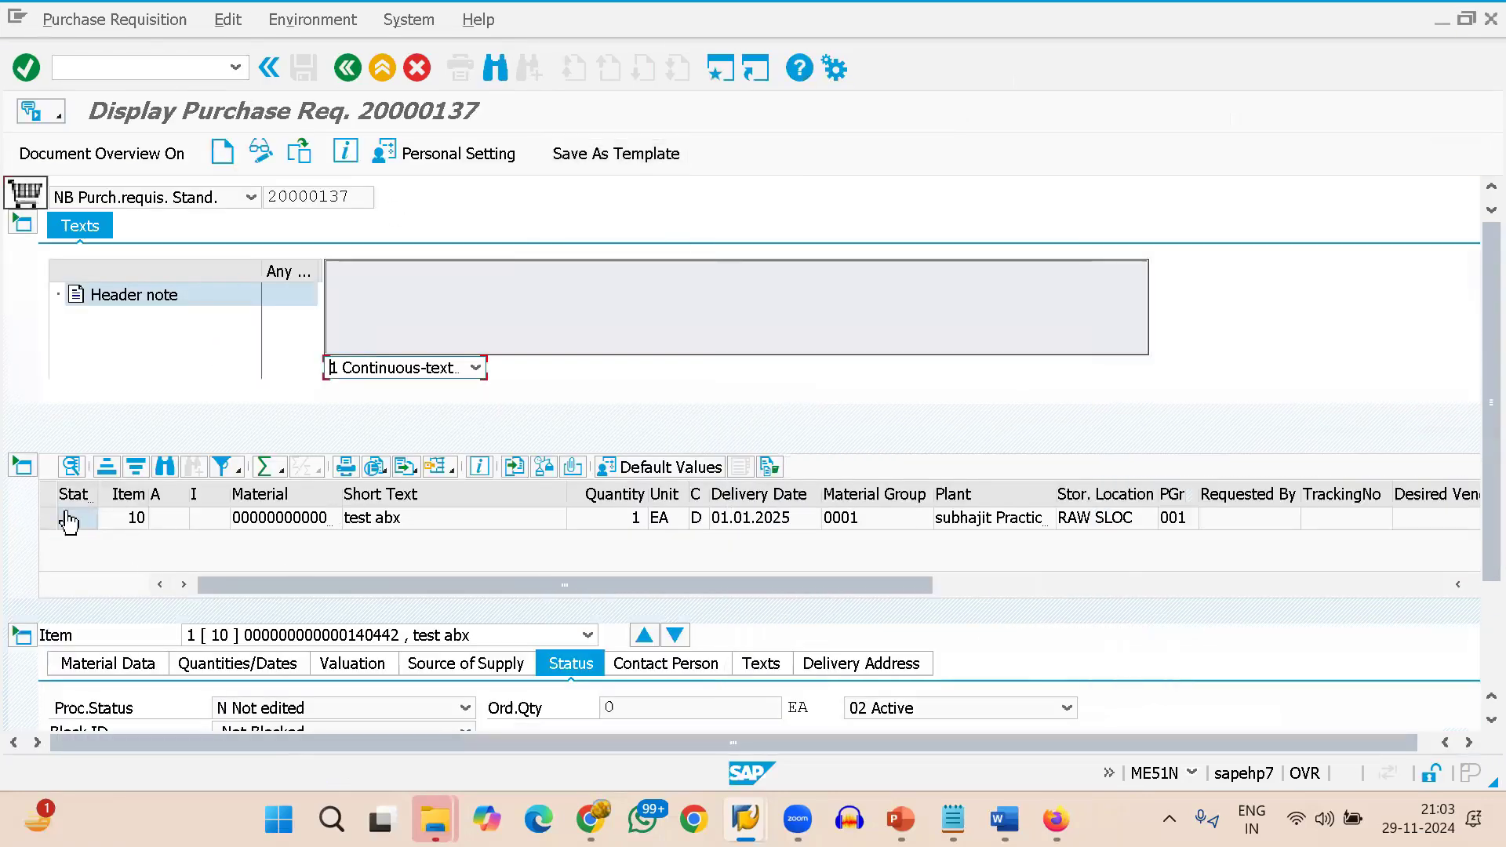
click(299, 153)
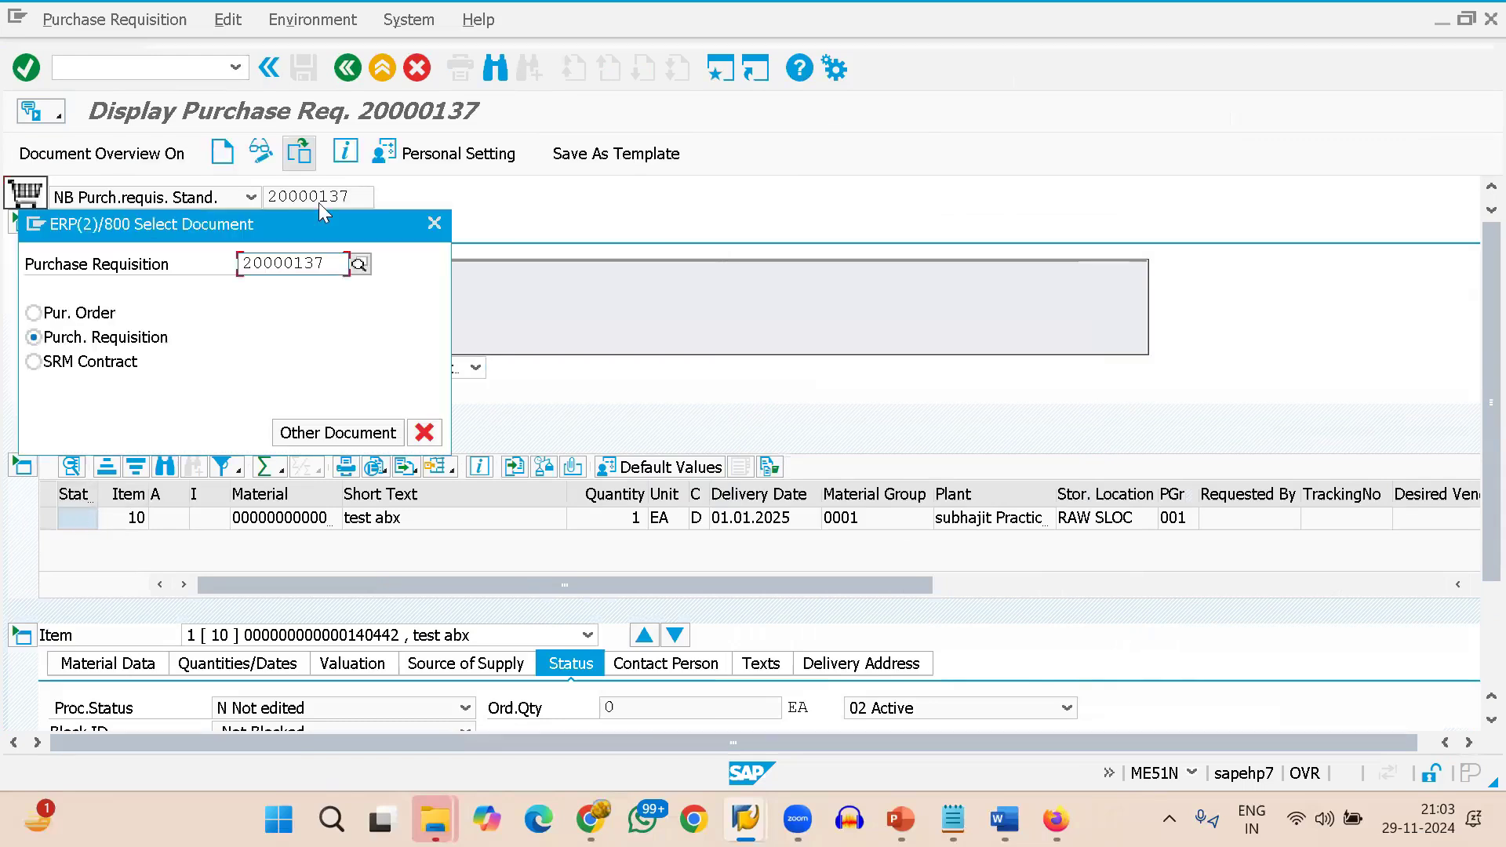
key(Return)
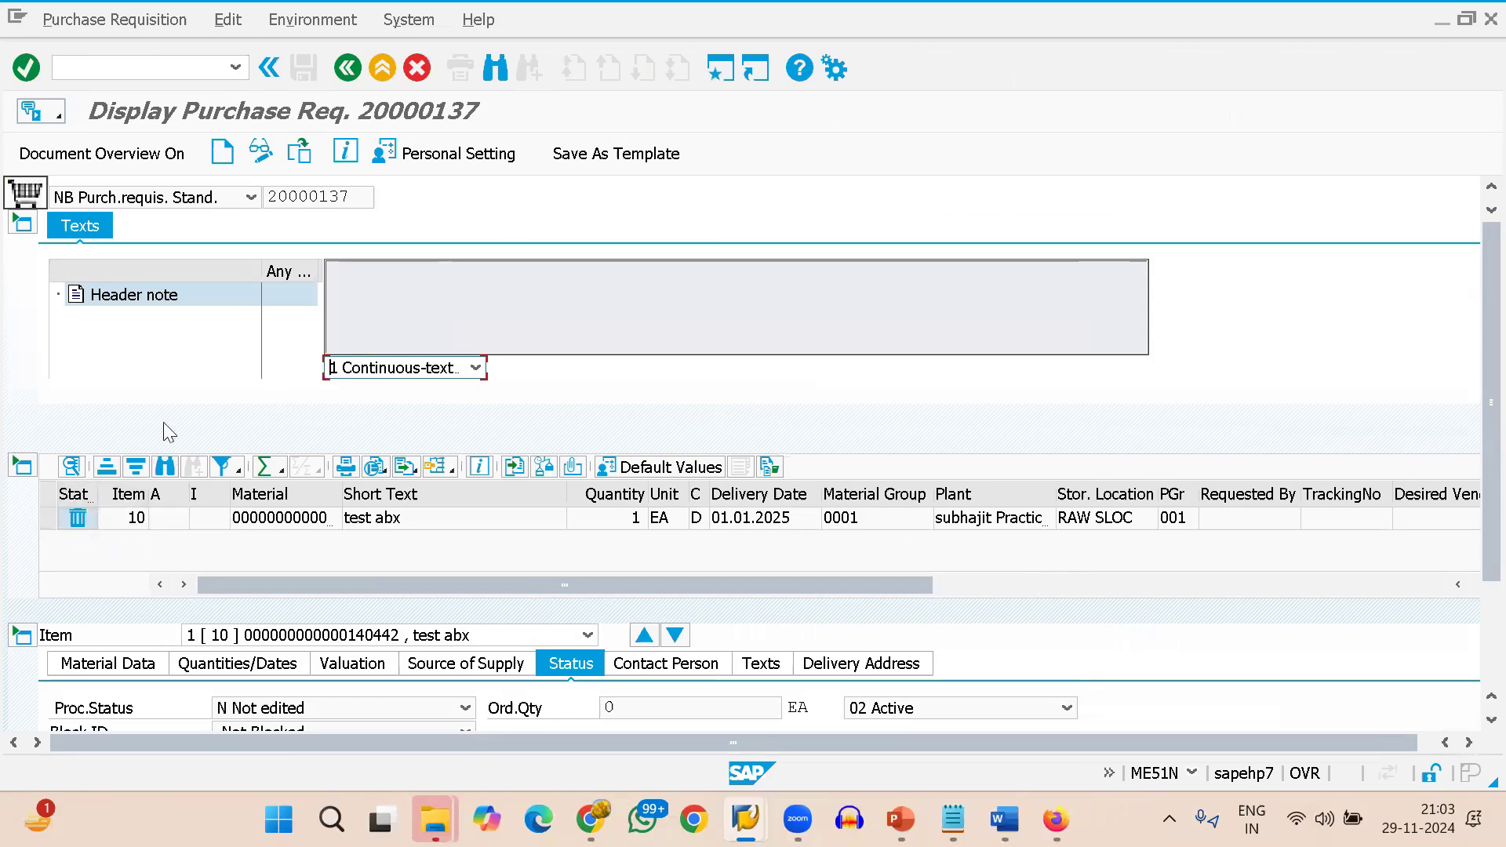
Look up purchase requisition 20000137 in table EBAN with transaction SE16N.
click(134, 65)
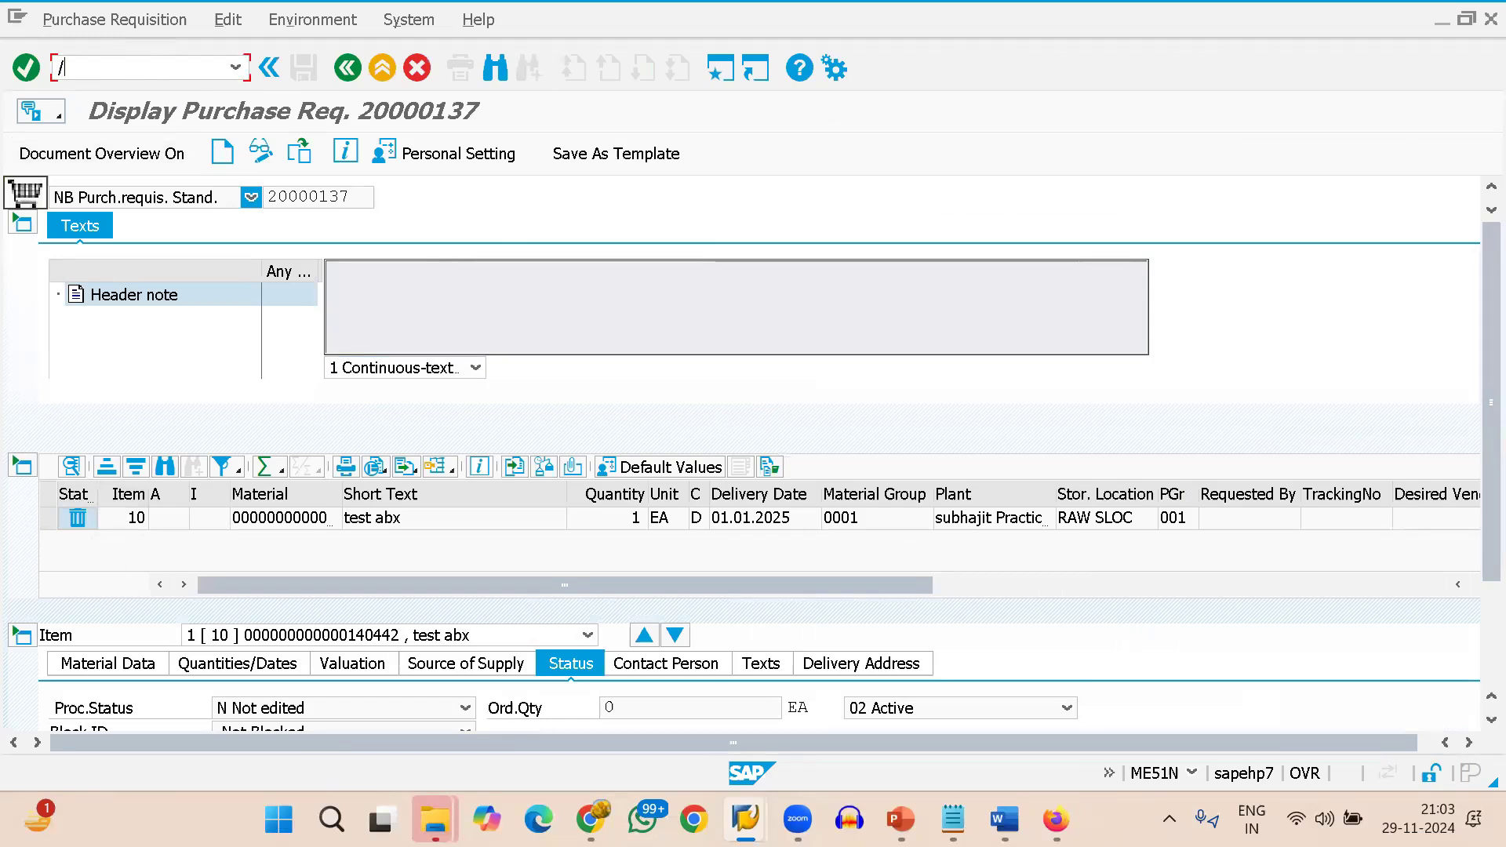
text(/NSE16N)
key(Return)
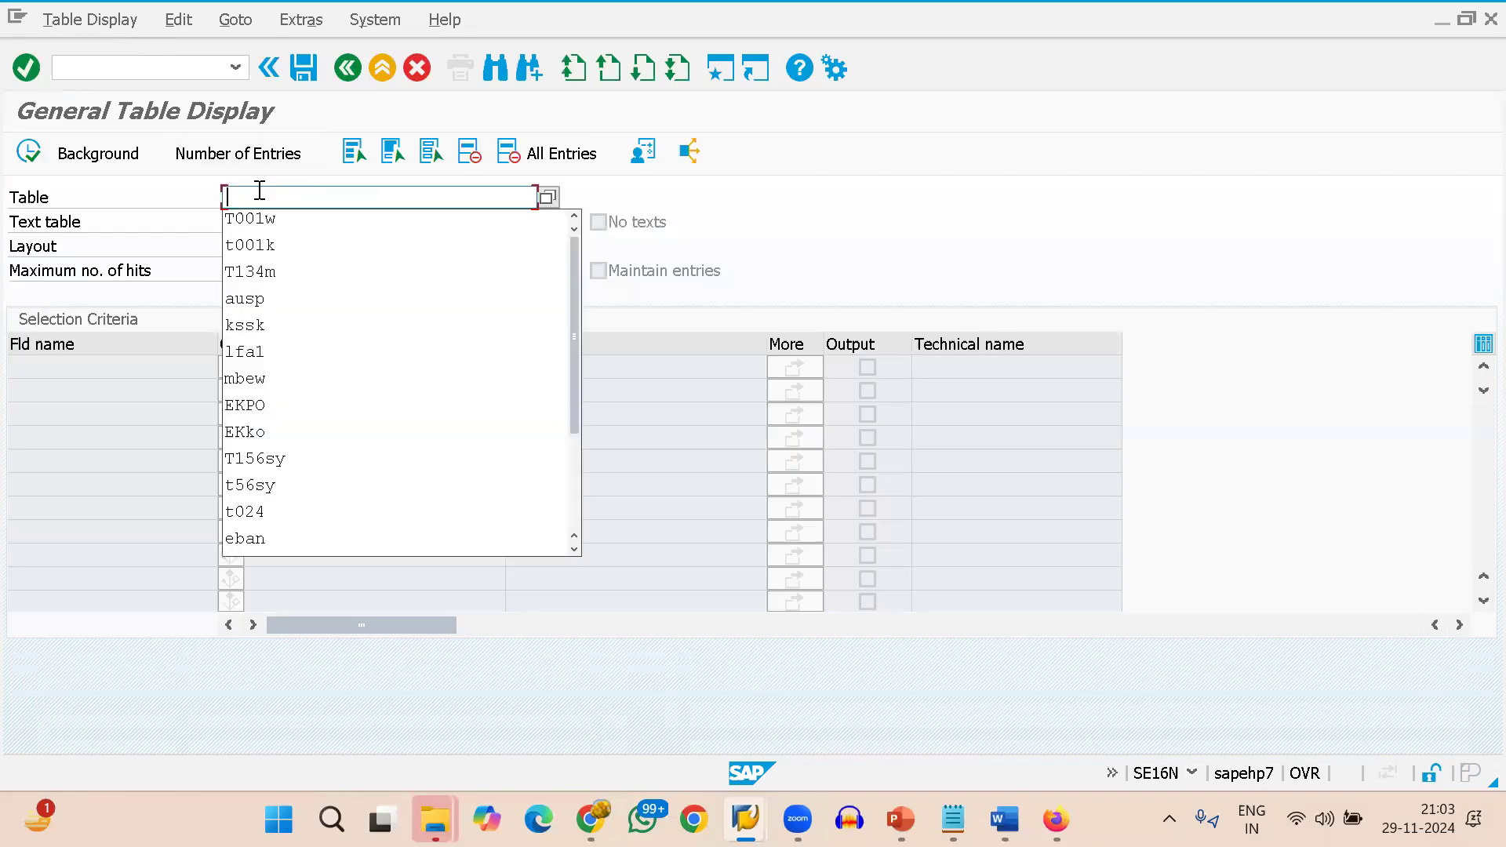
text(eban)
key(Return)
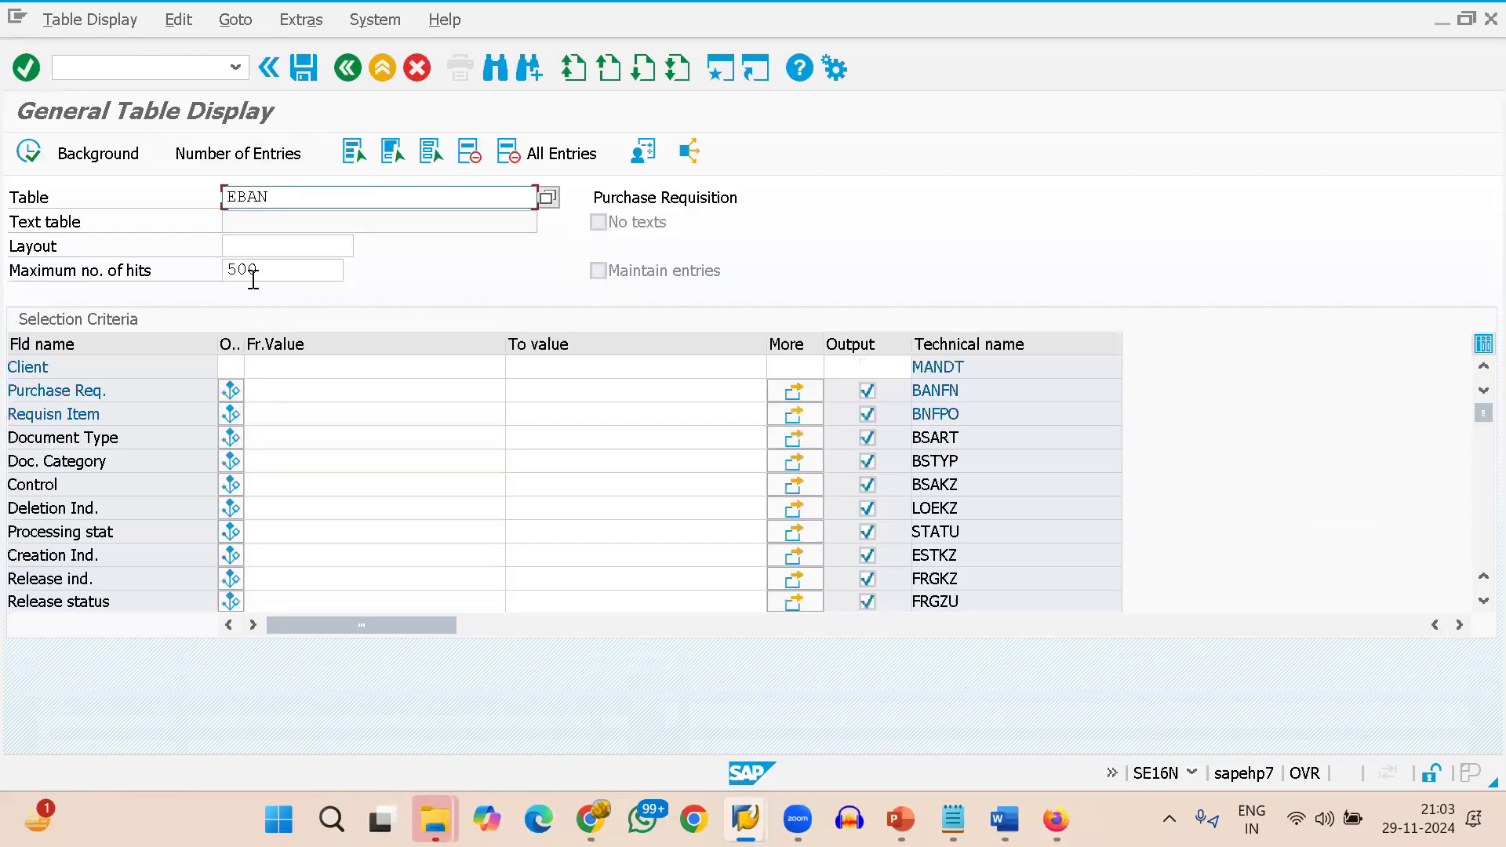
click(268, 388)
text(20000)
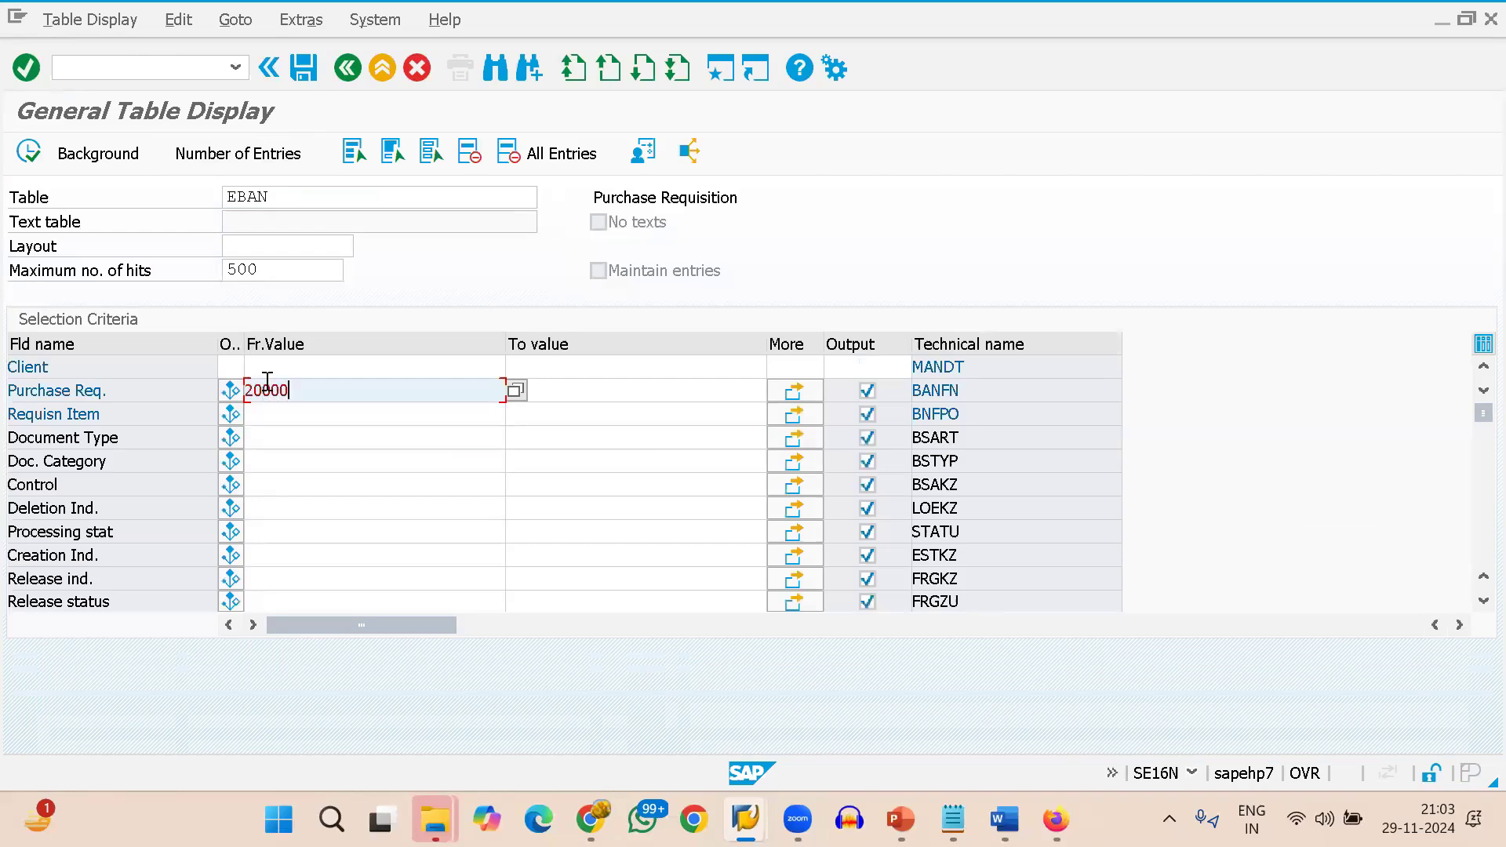
text(137)
click(28, 151)
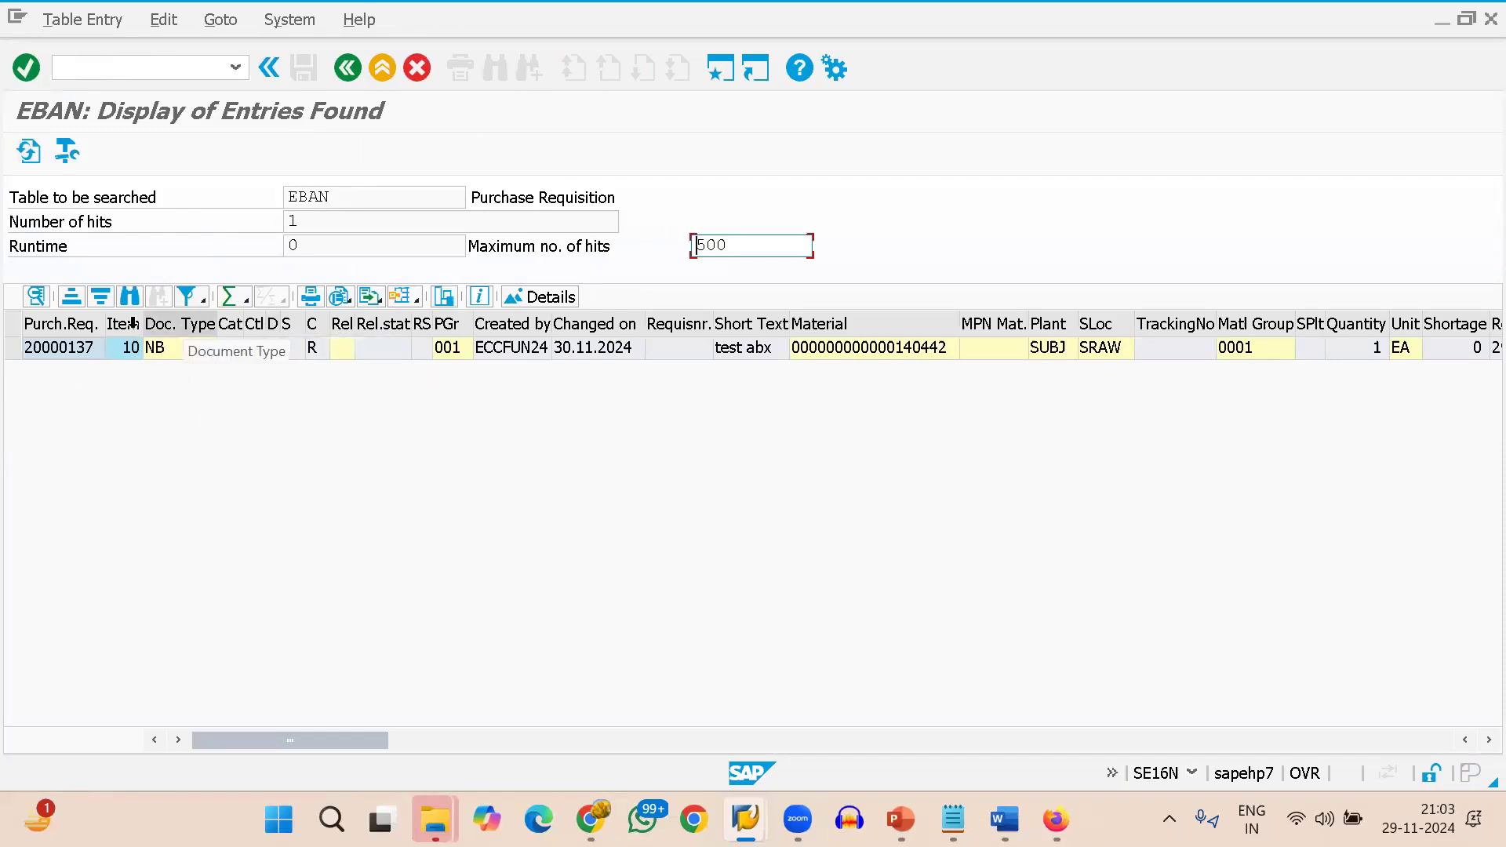
Limit the EBAN output to the Purchase Req. and Deletion Ind. fields and display the requisition's entry again.
click(348, 69)
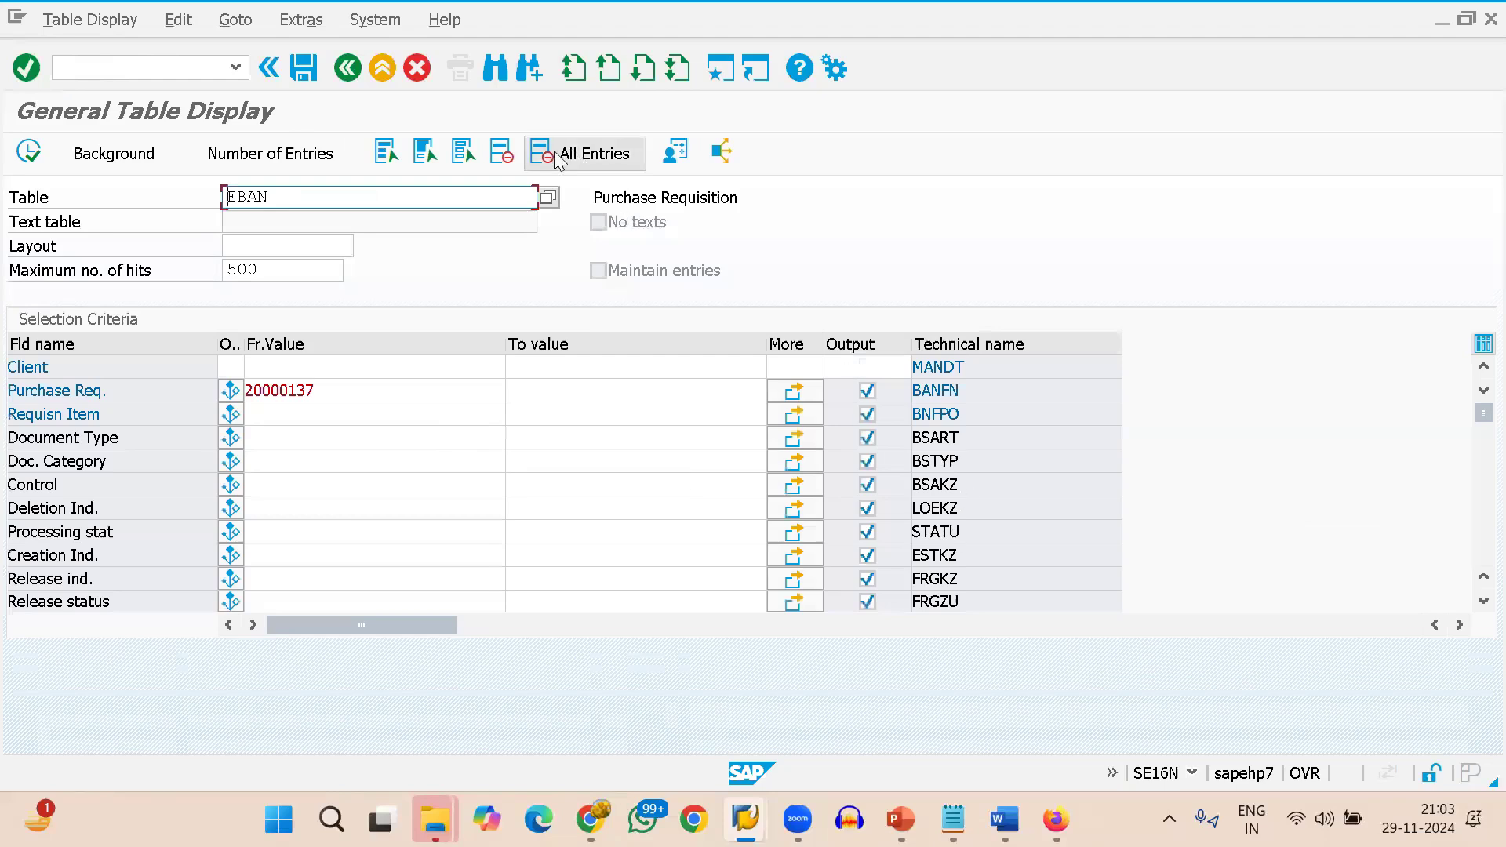
click(463, 151)
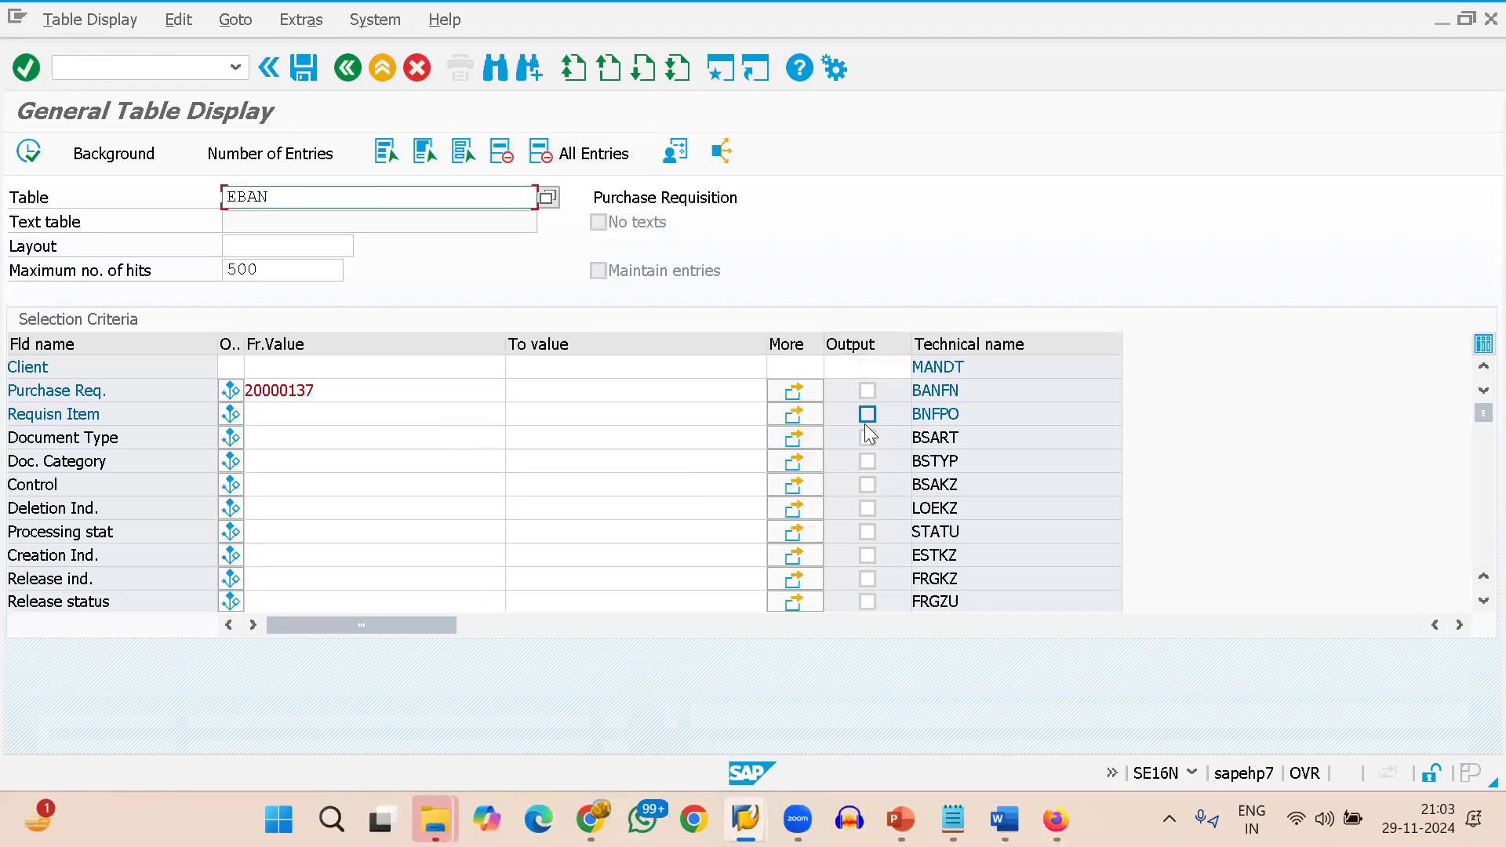
click(867, 390)
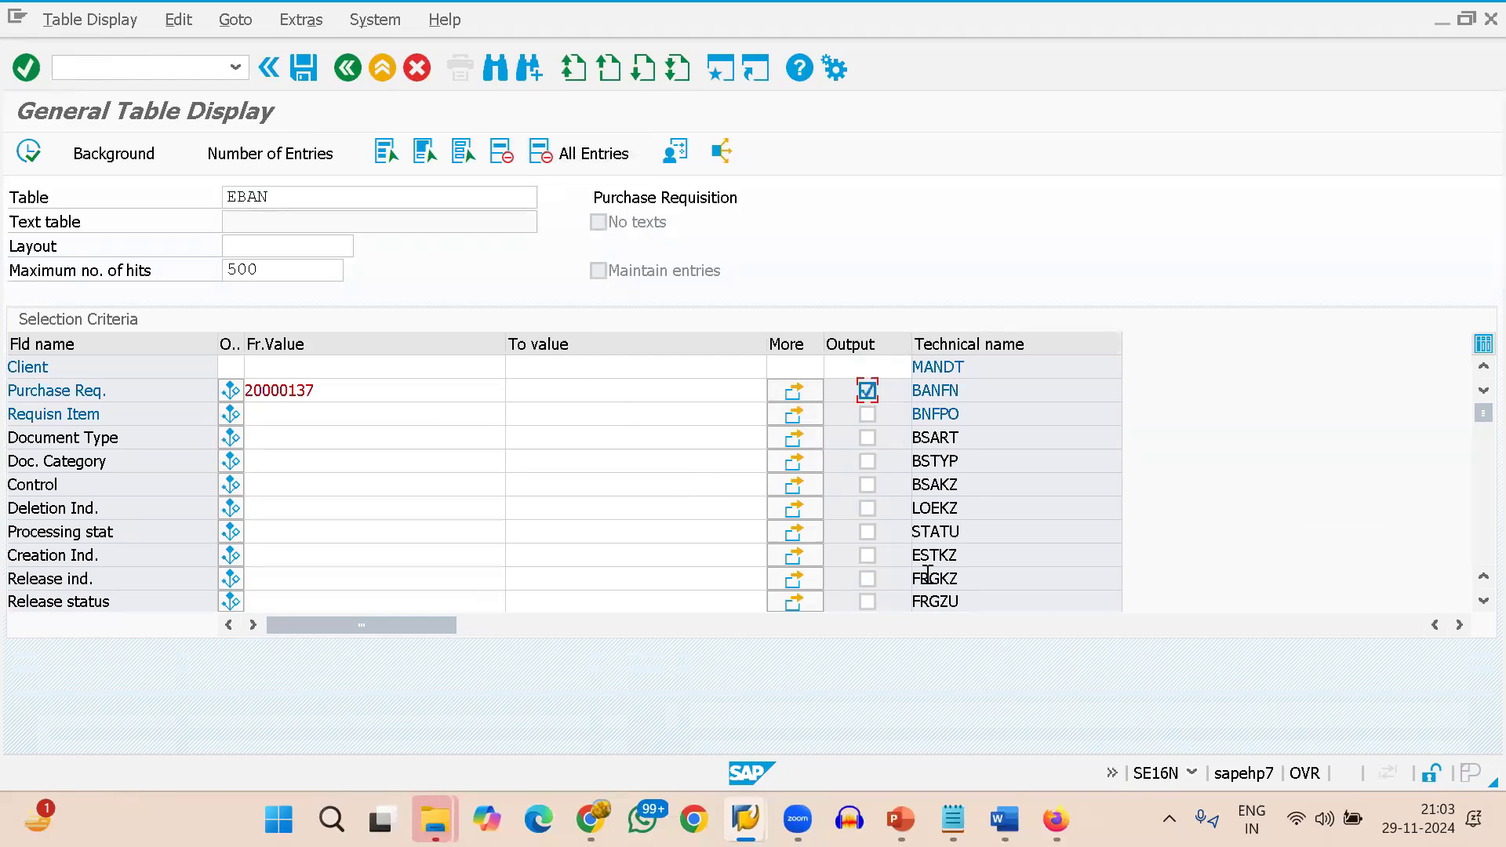
click(867, 509)
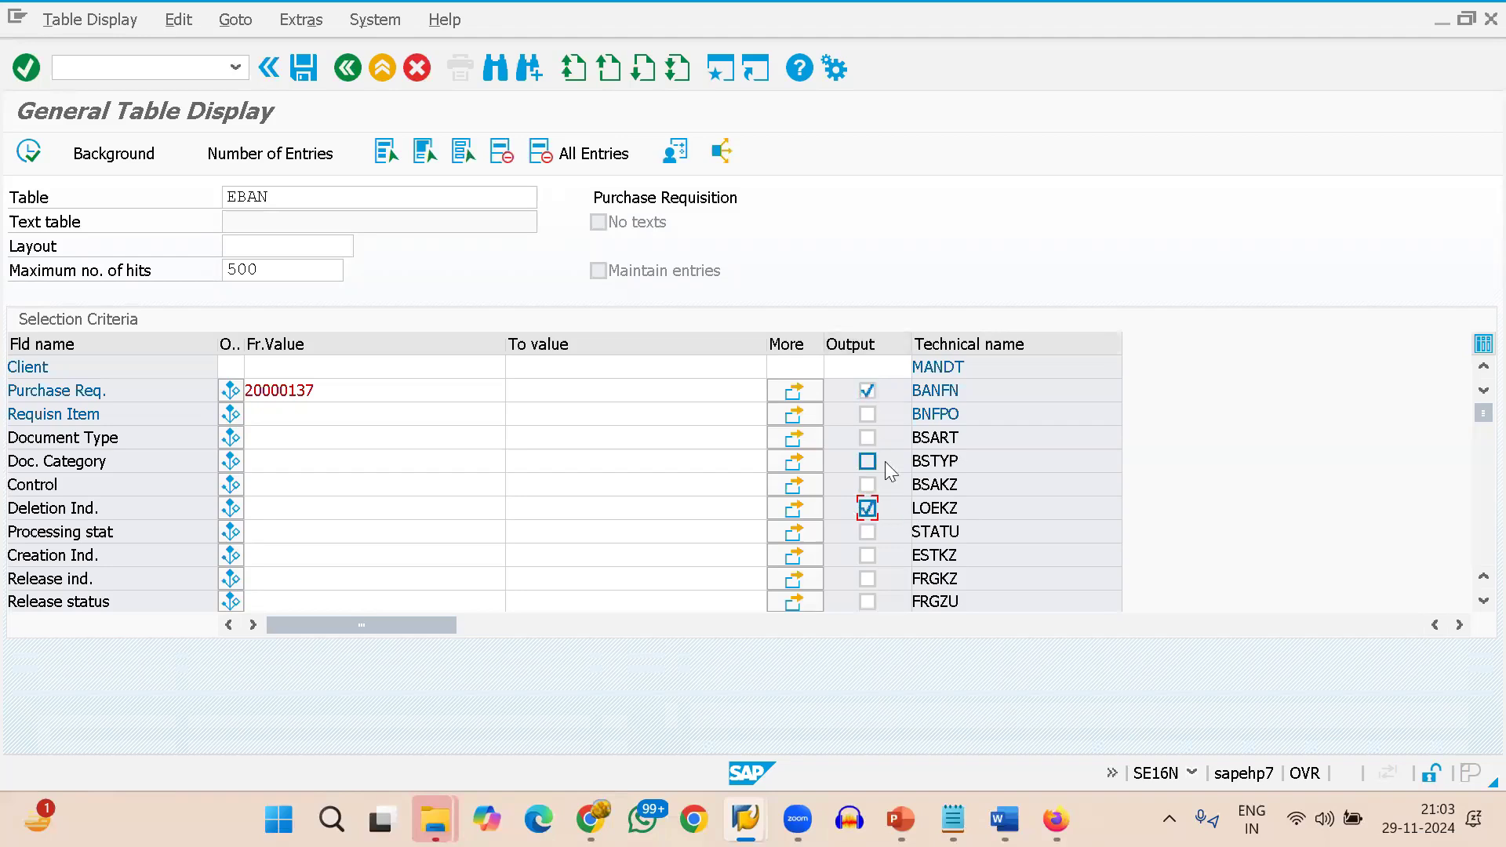
click(28, 151)
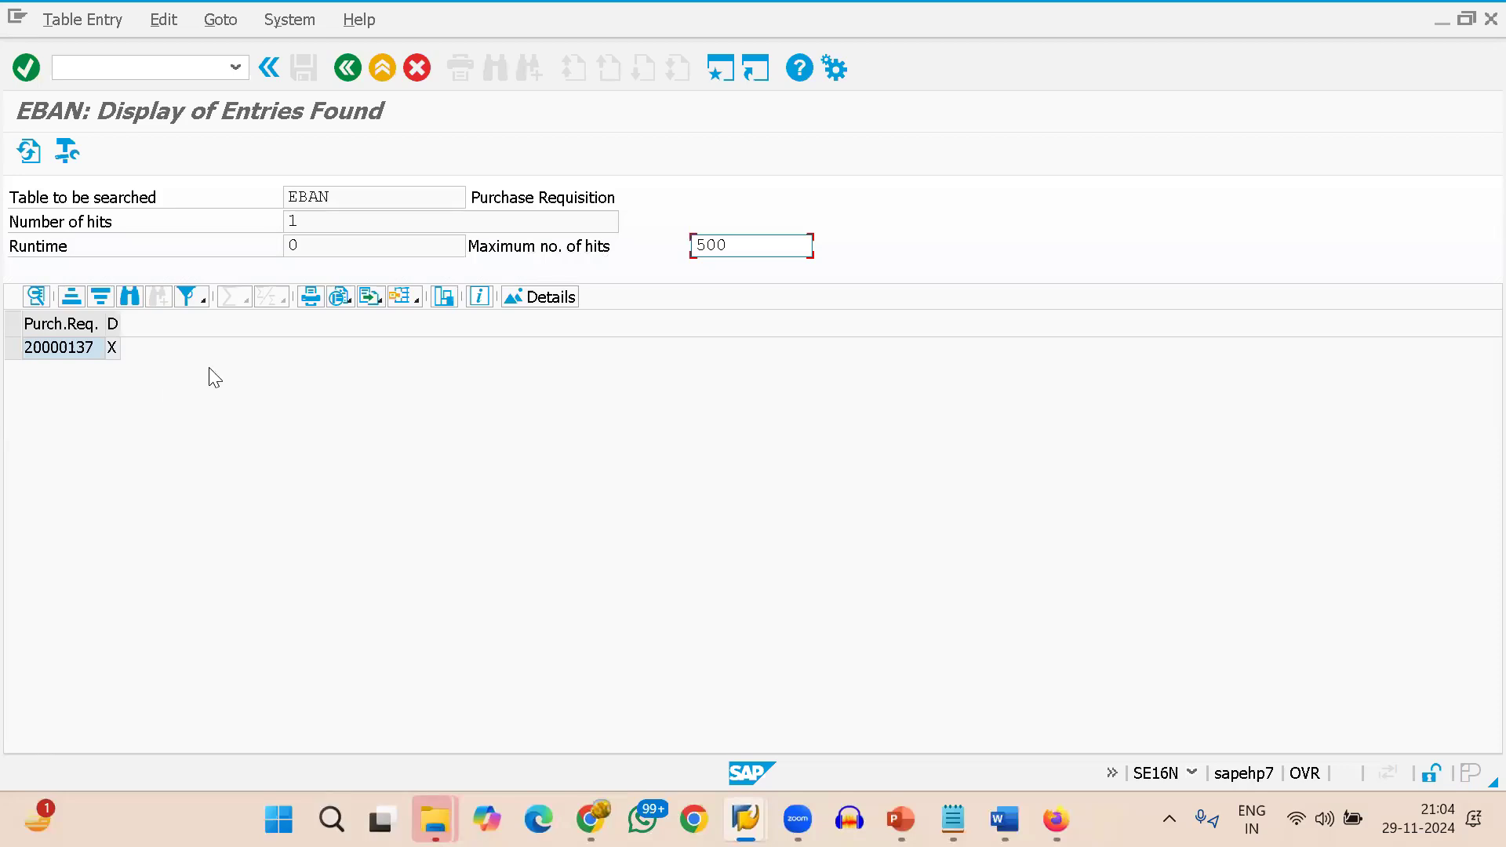
Start a new purchase order in ME21N and enter vendor 100878.
click(96, 71)
key(Return)
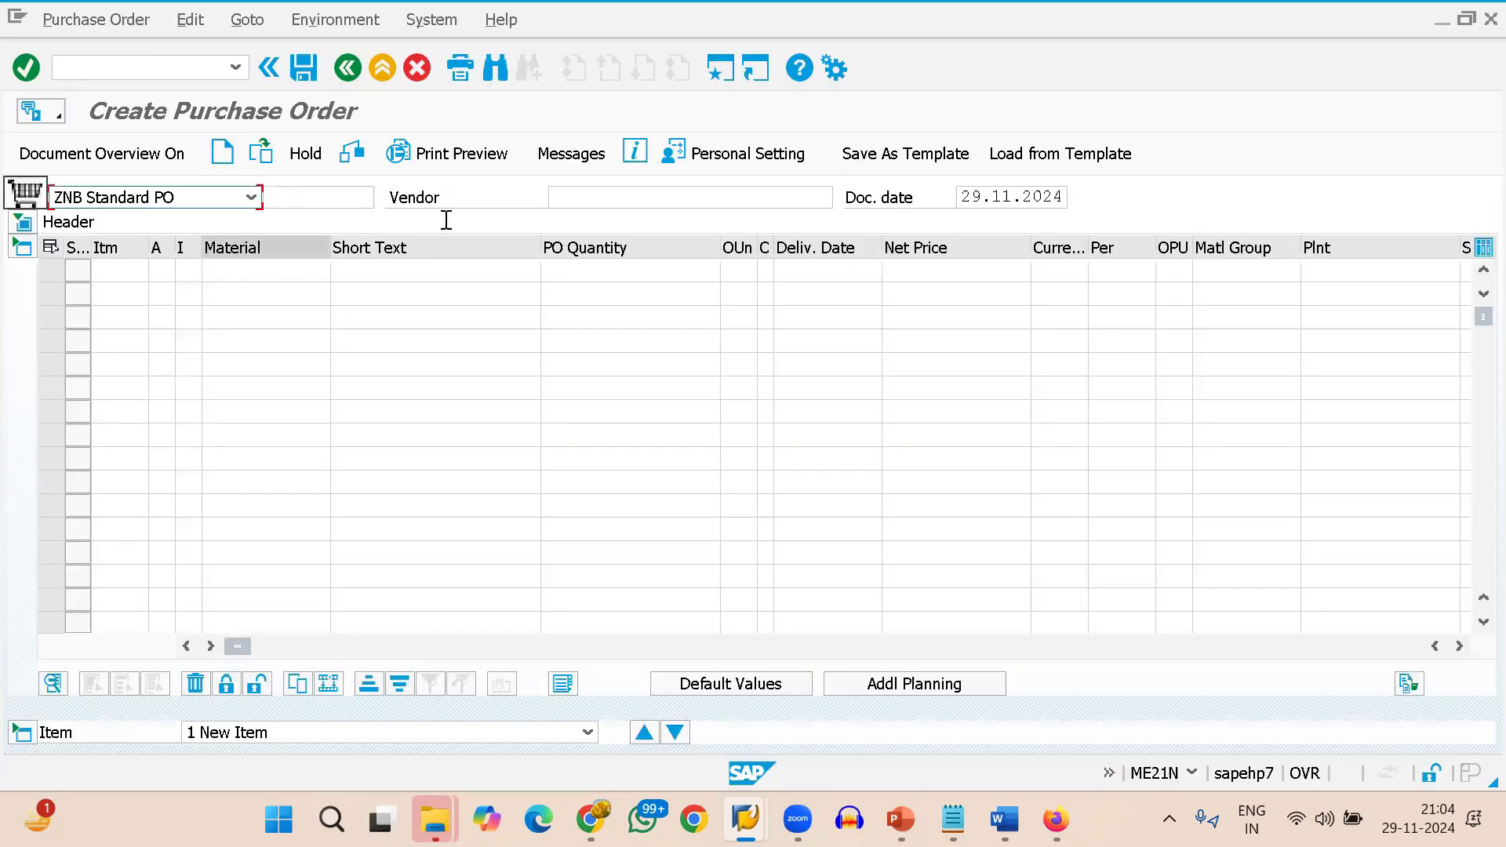
click(588, 199)
key(Down)
key(Down)
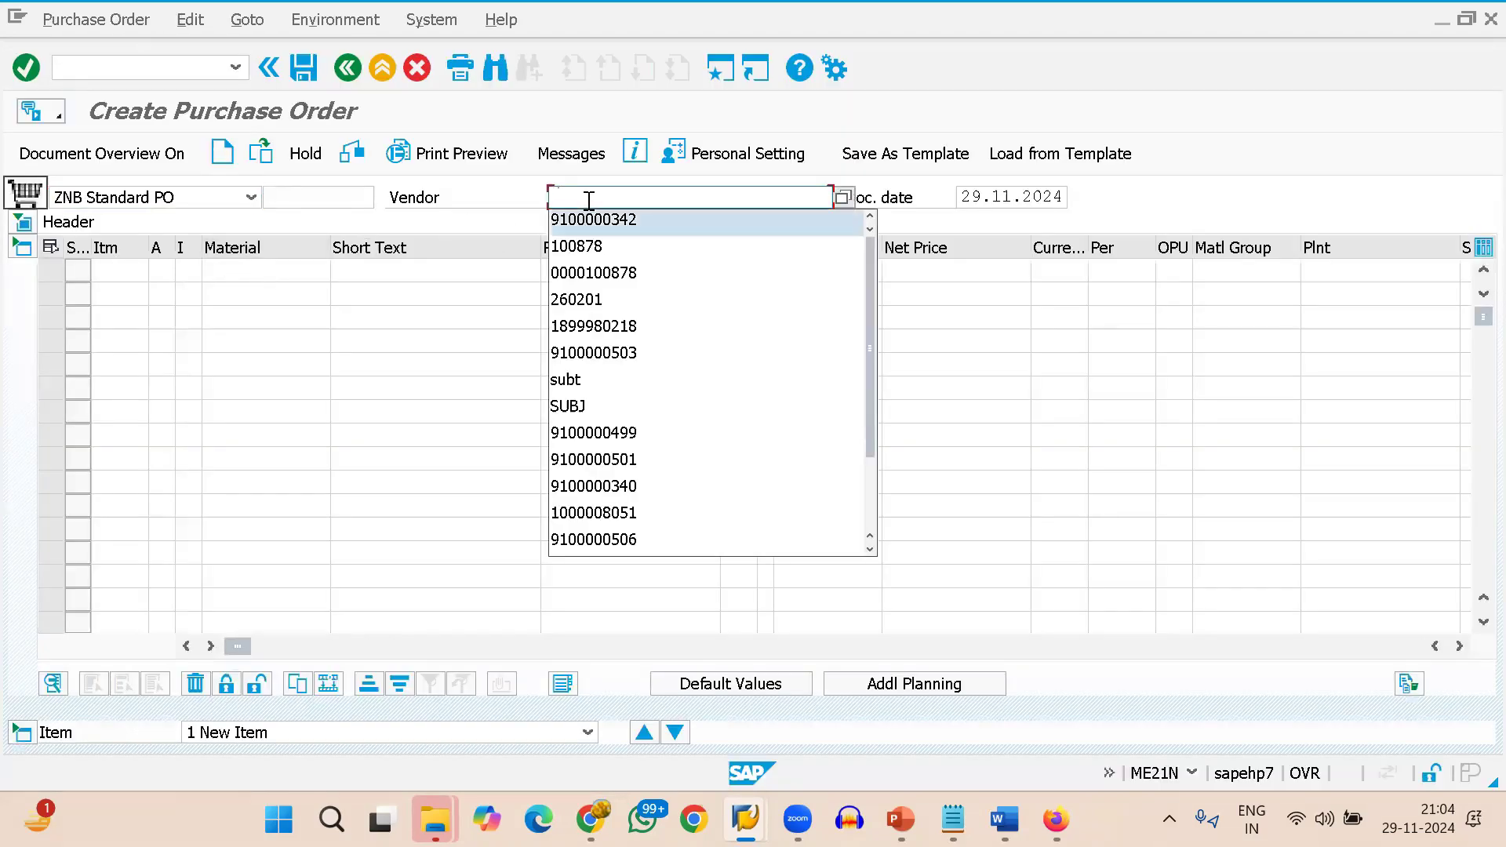
key(Return)
key(Return)
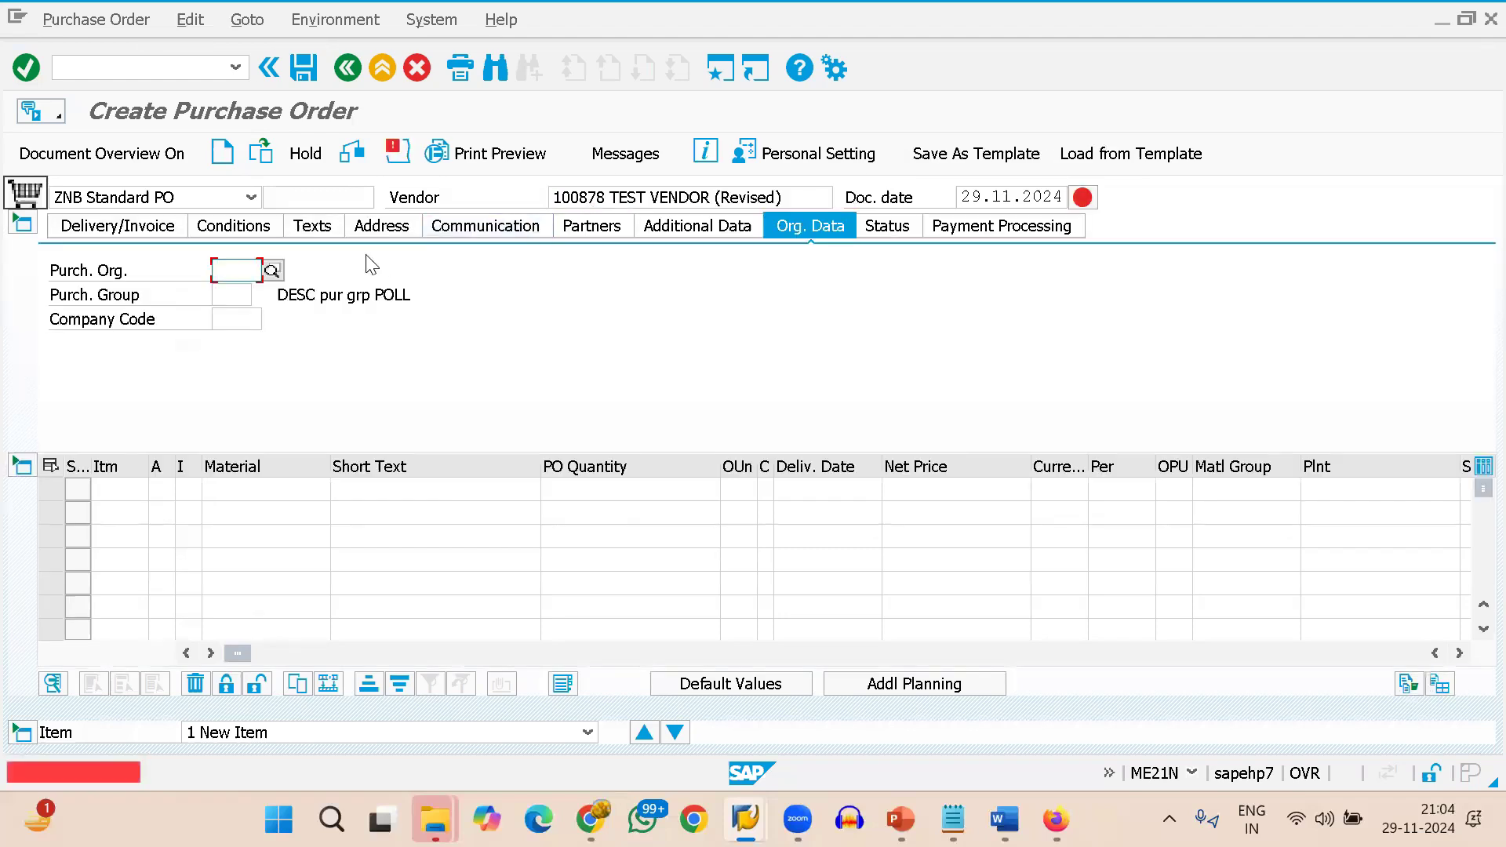
Set the order's purchasing organization to SUBJ and purchasing group to 001.
text(SUPJ)
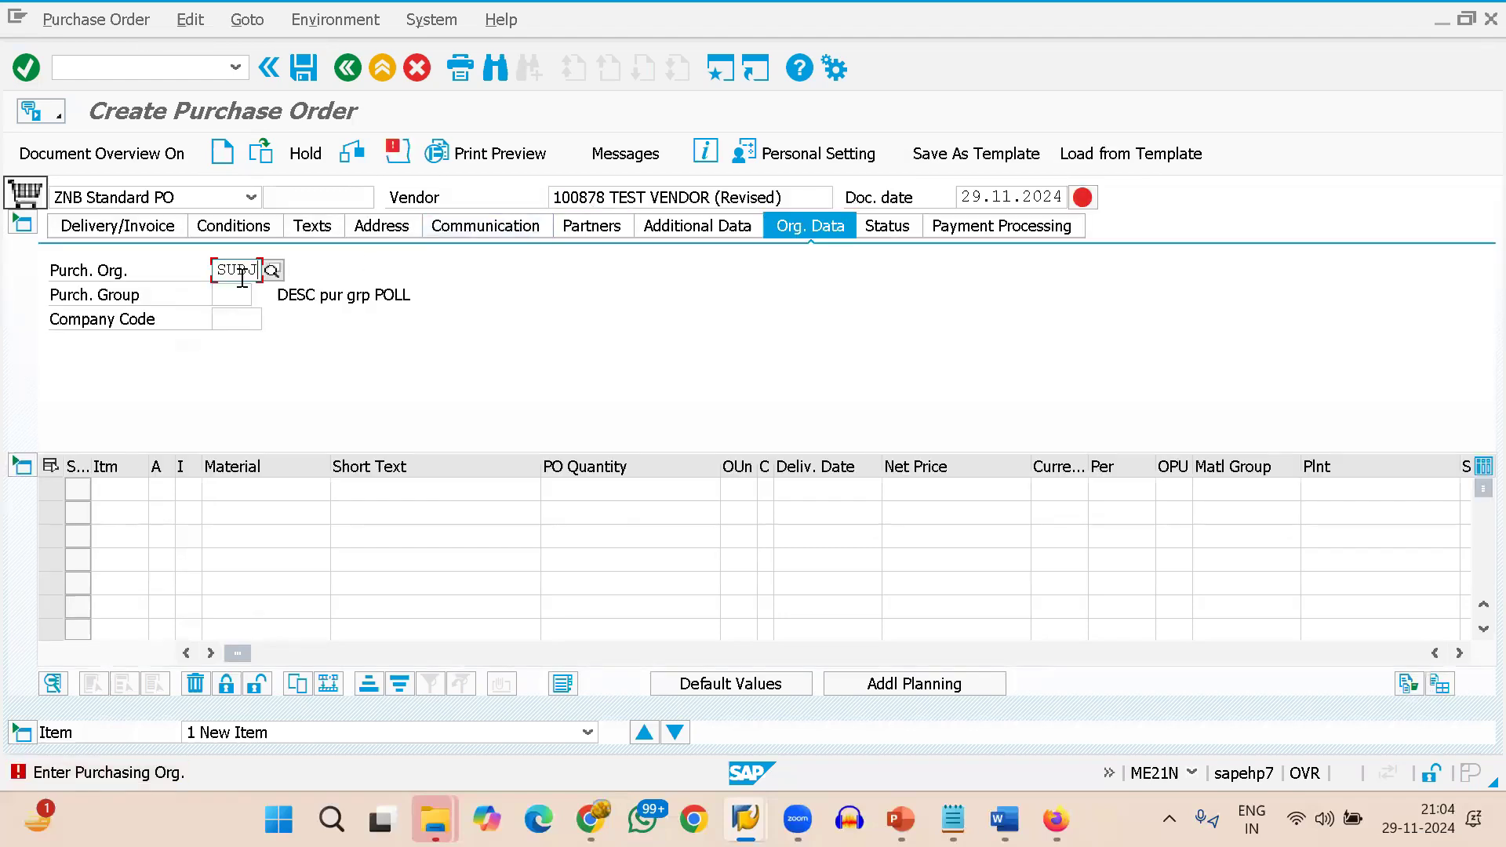
click(243, 288)
text(001)
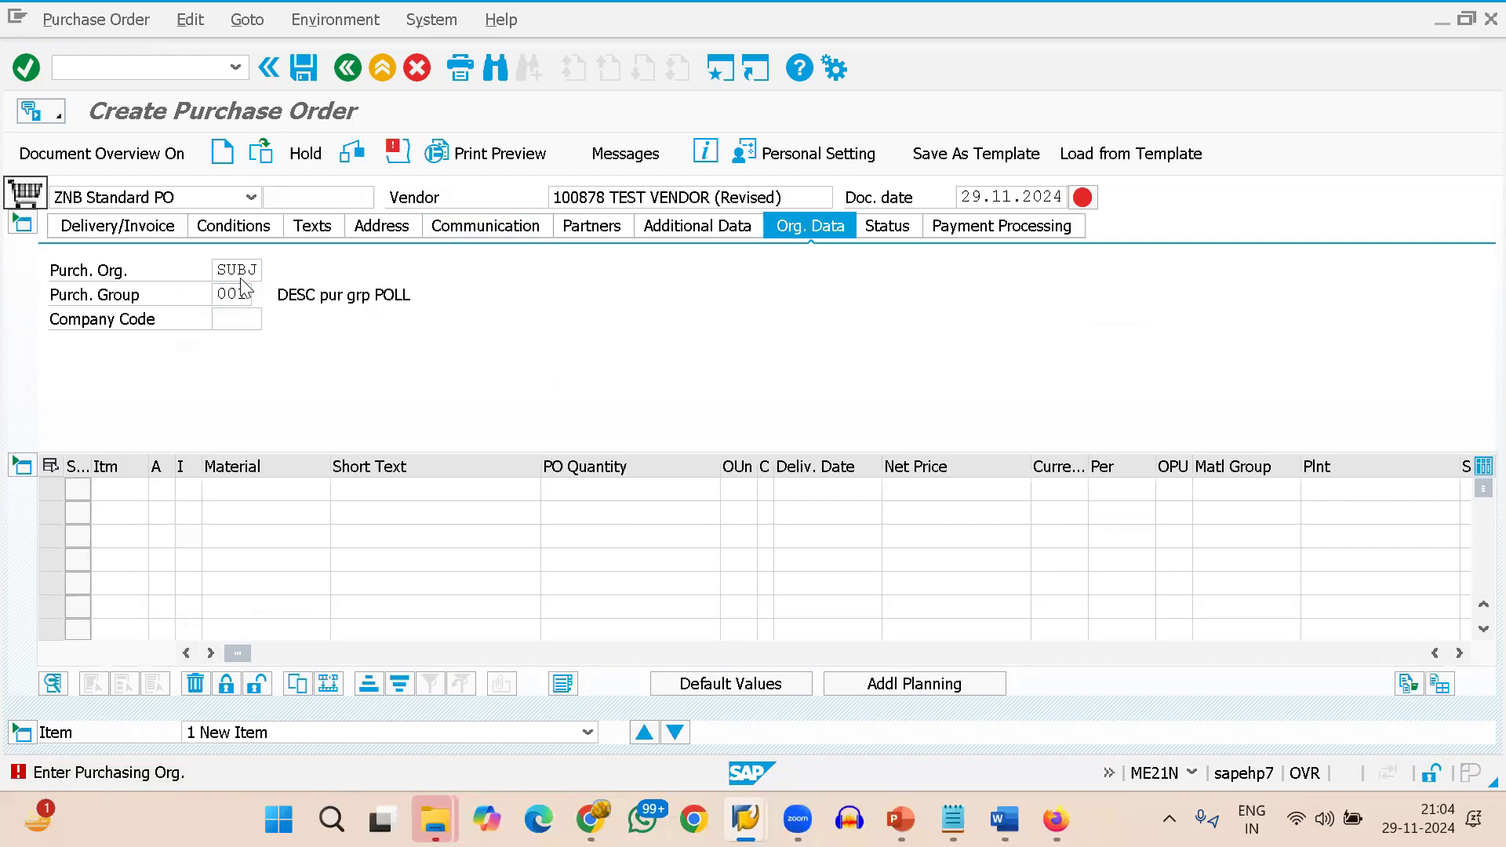
key(Return)
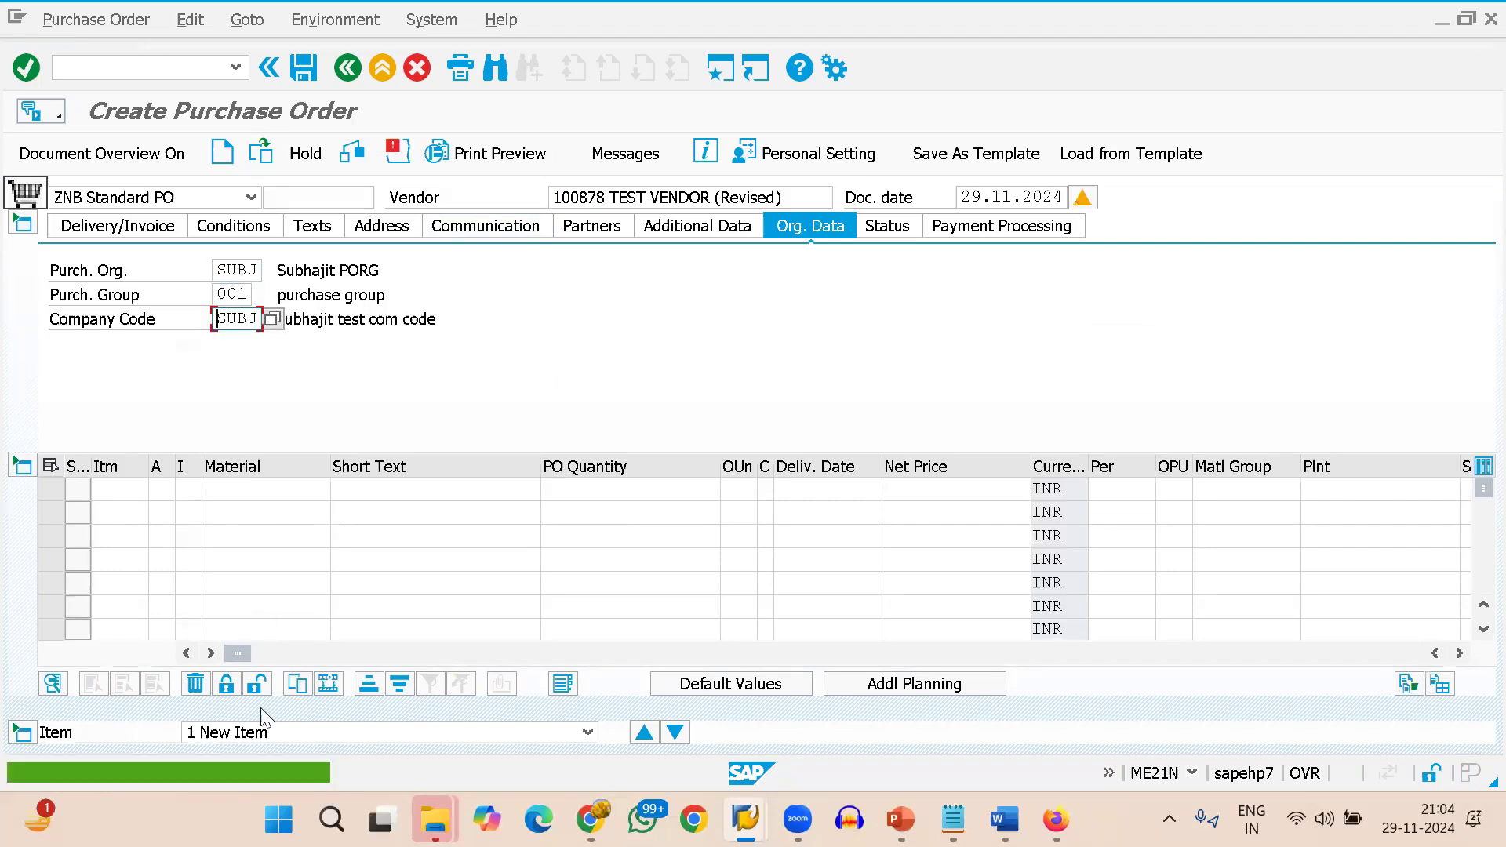
Reference purchase requisition 20000137 in the first item of the new purchase order.
drag(244, 653, 706, 726)
click(761, 487)
text(20000137)
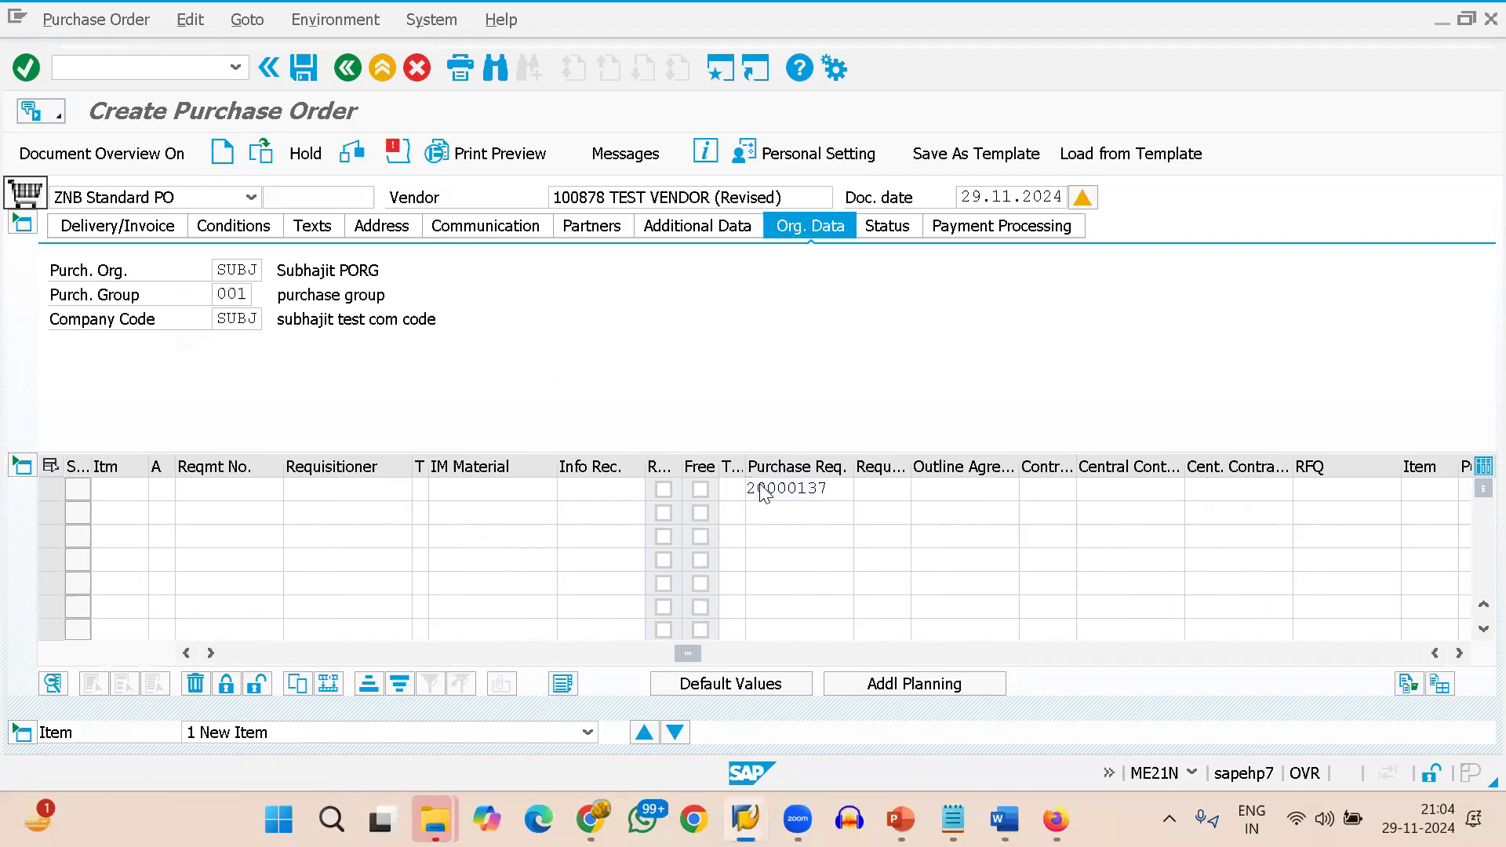
key(Return)
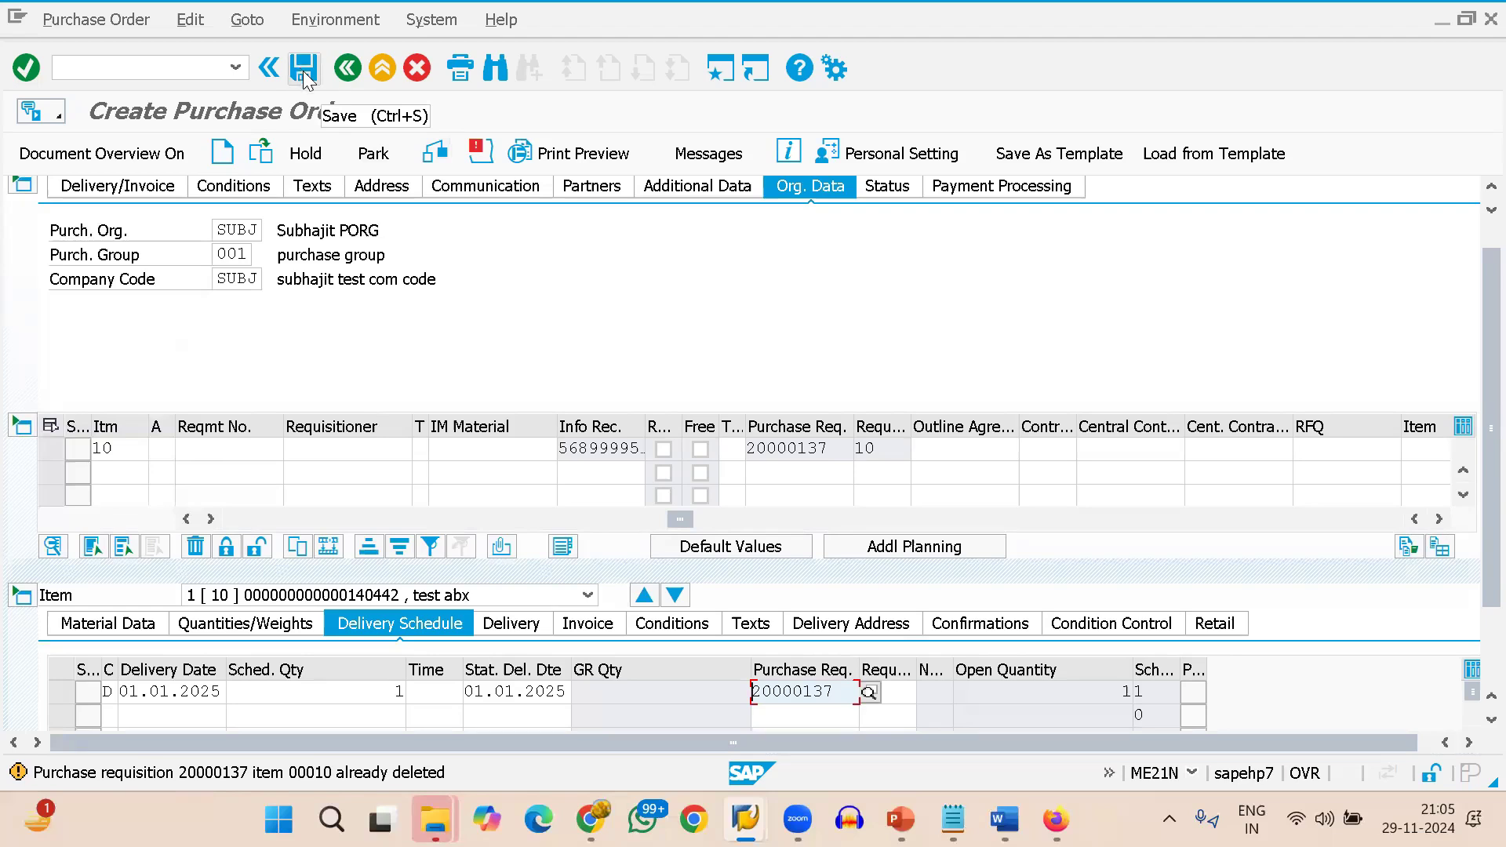
Read the message number in the deleted-requisition warning's long text, and run the order check to review its message list.
double_click(208, 775)
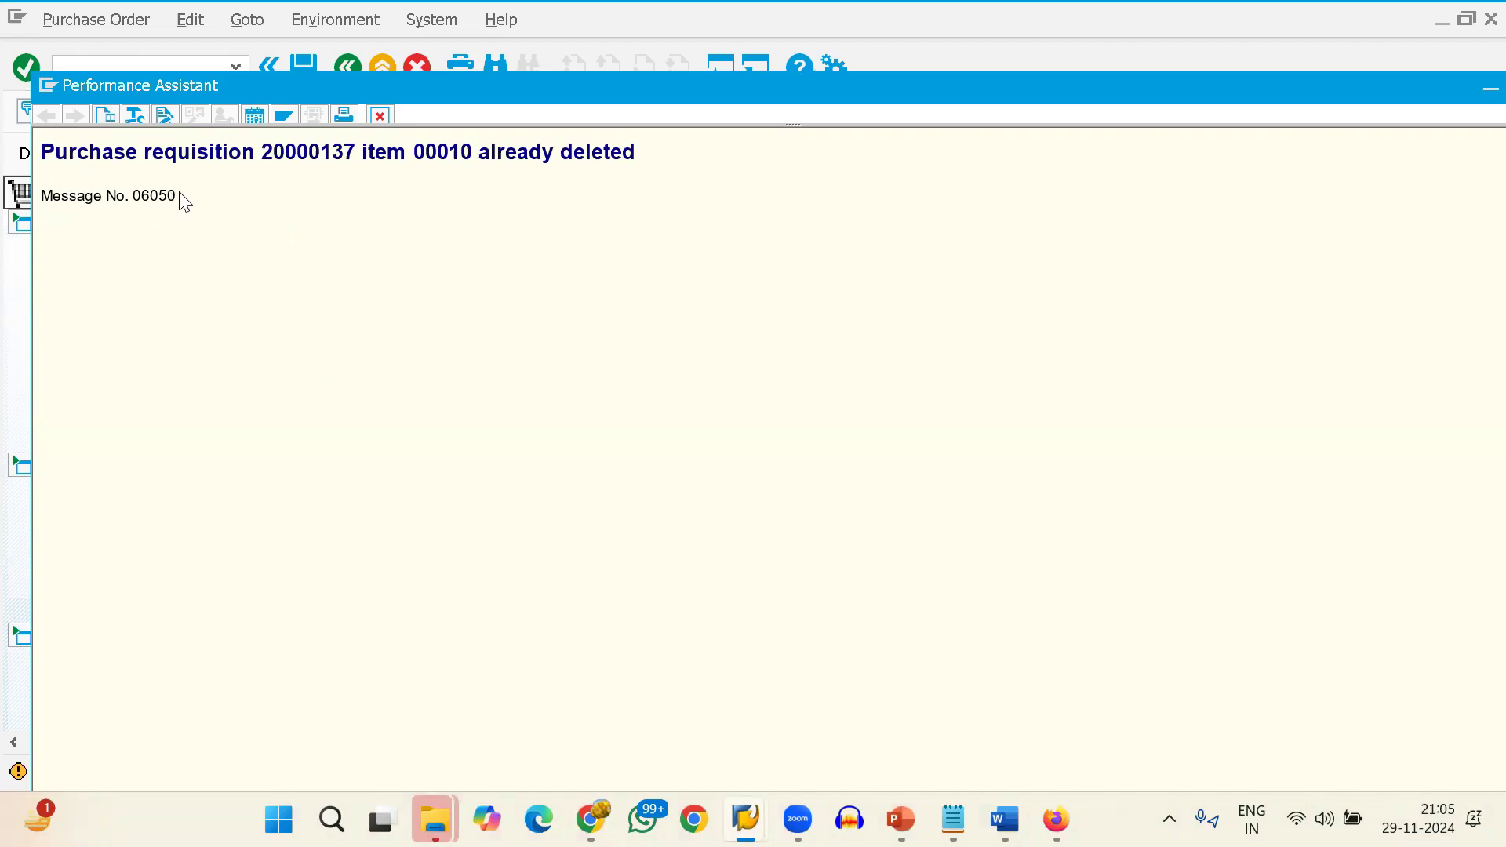
drag(177, 196, 150, 196)
click(149, 197)
drag(148, 197, 135, 197)
click(156, 234)
click(389, 115)
click(437, 153)
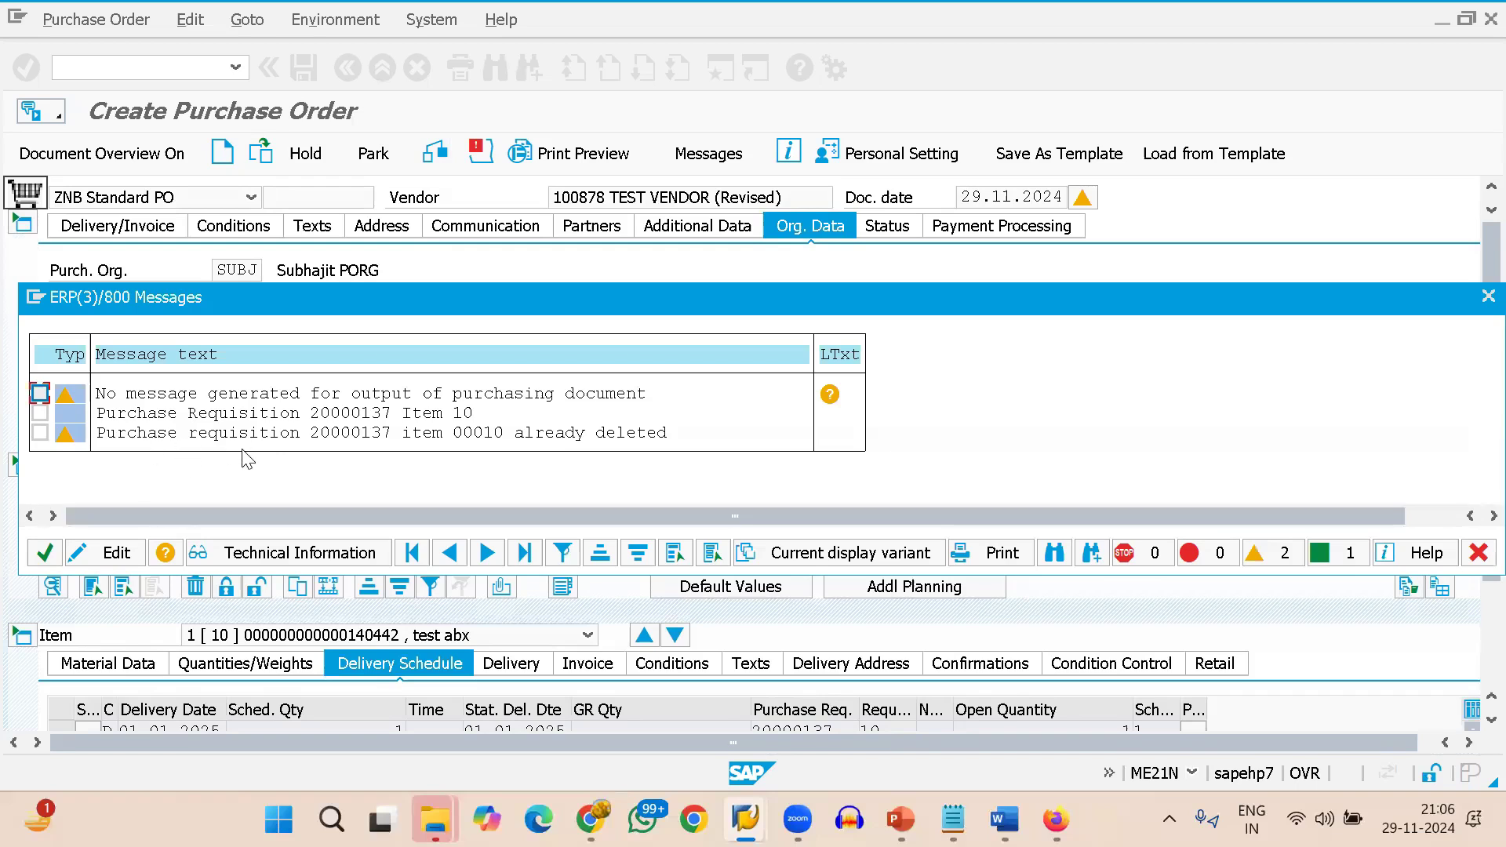
click(45, 552)
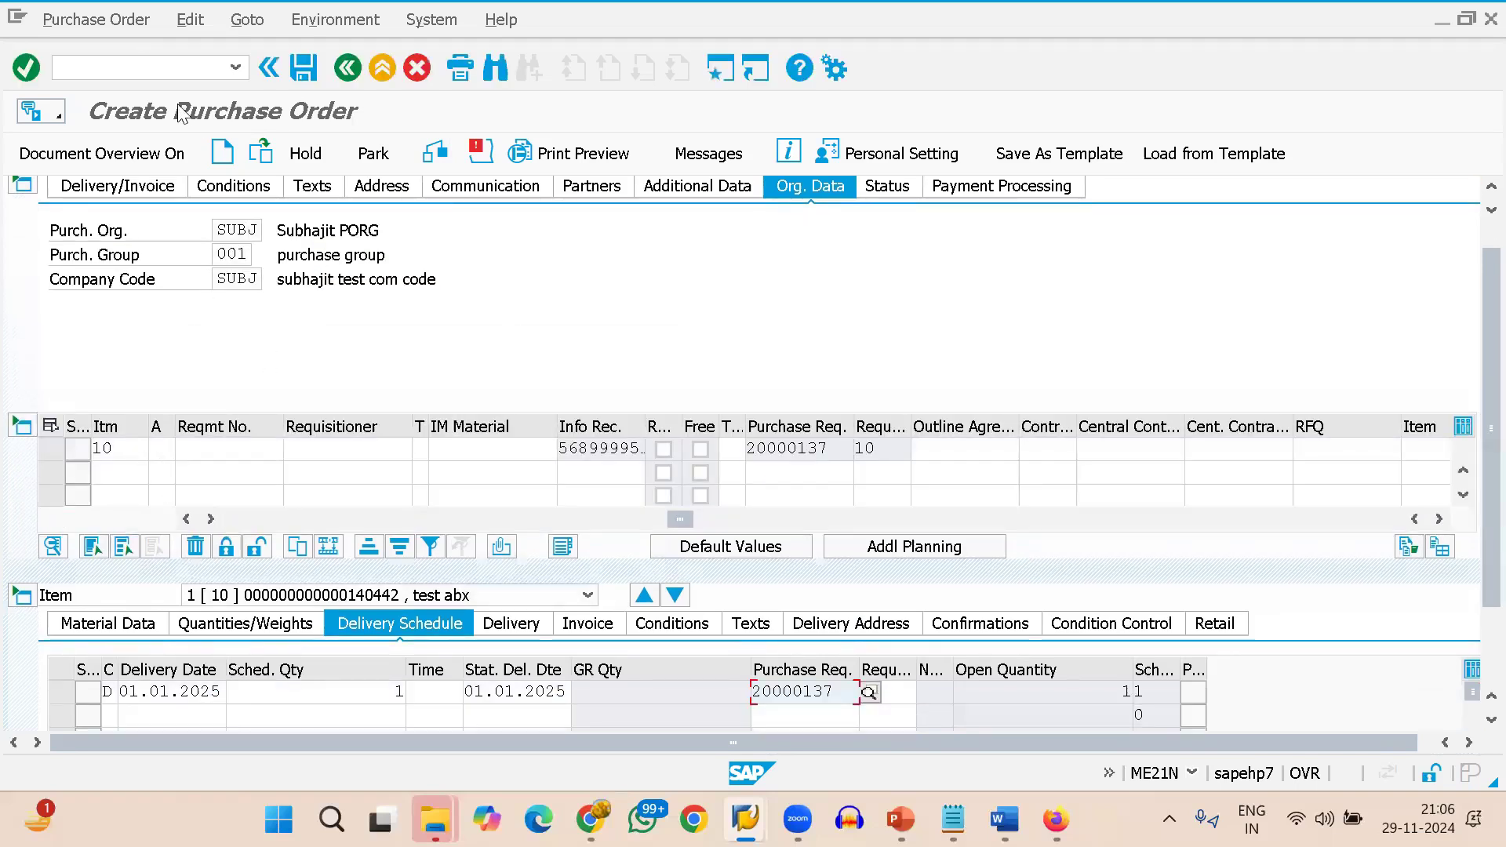
Open transaction SPRO in a new session and display the SAP Reference IMG.
click(113, 71)
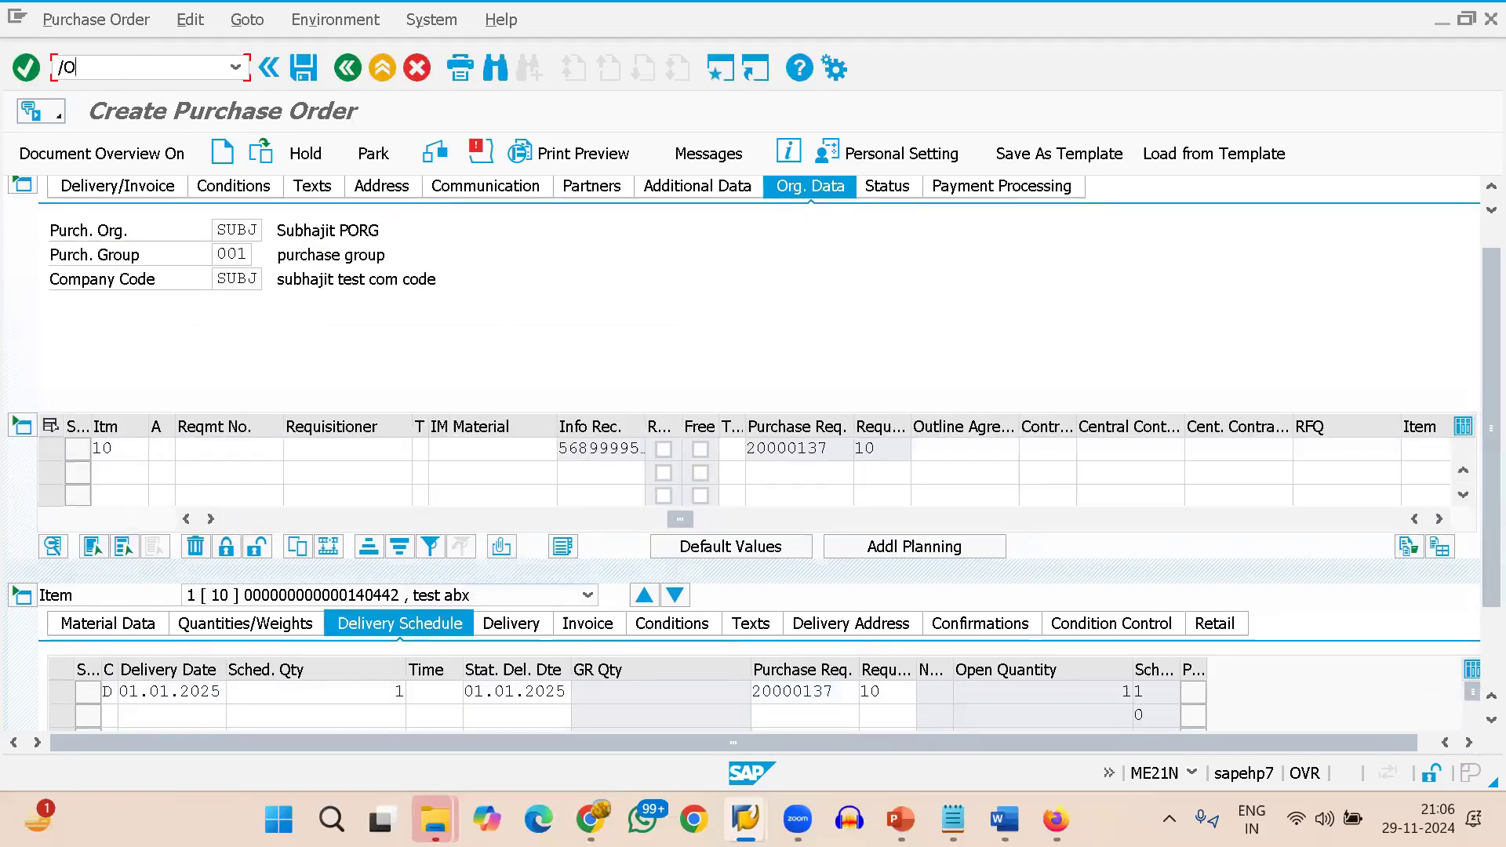
text(/OSPRO)
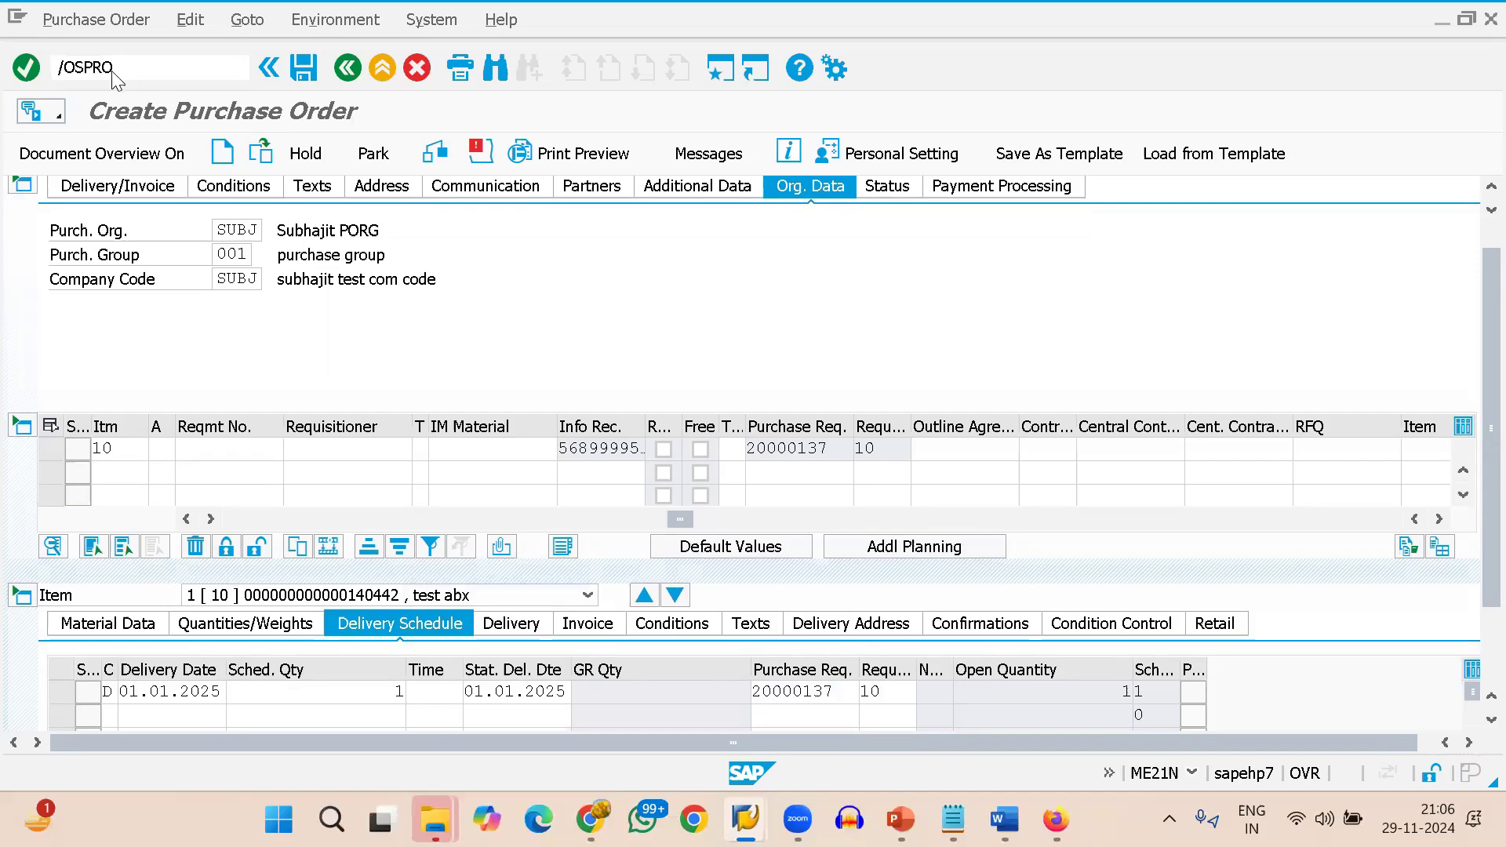
key(Return)
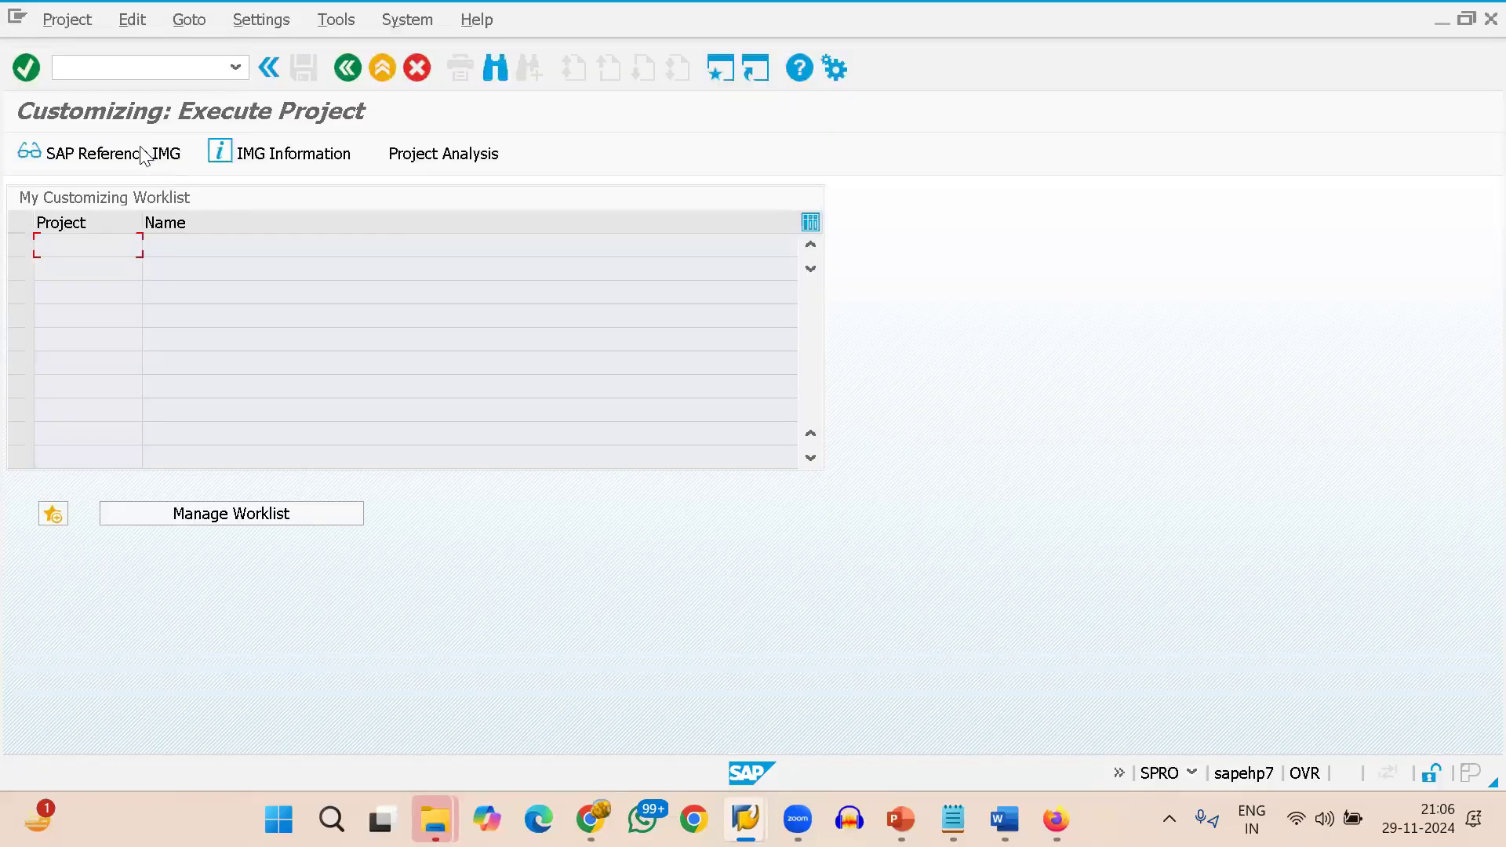
click(146, 155)
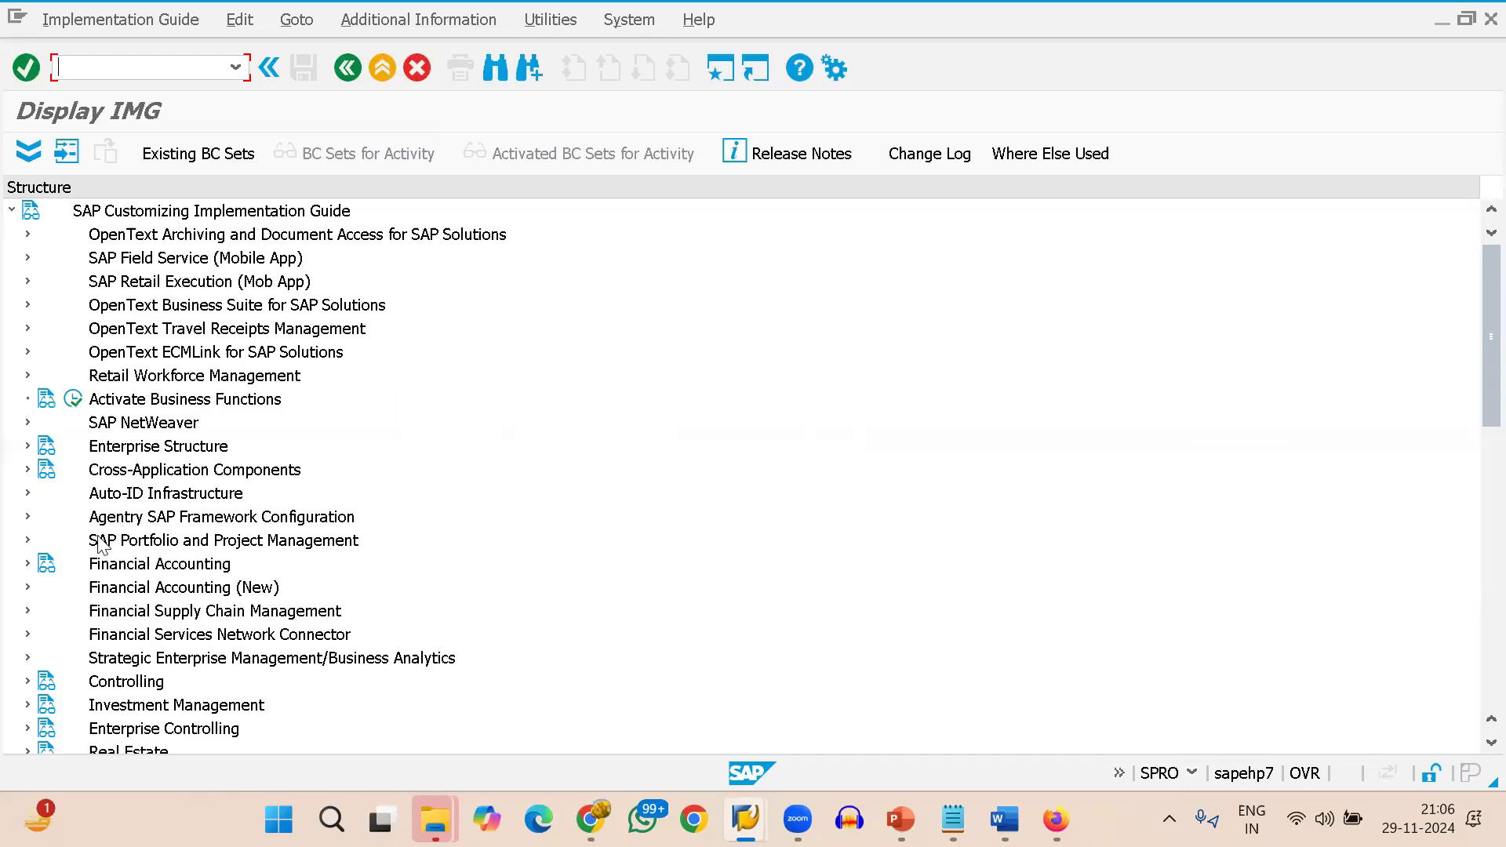
Open the System messages activity of Define Attributes of System Messages under Materials Management > Purchasing > Environment Data.
scroll(100, 547, down, 3)
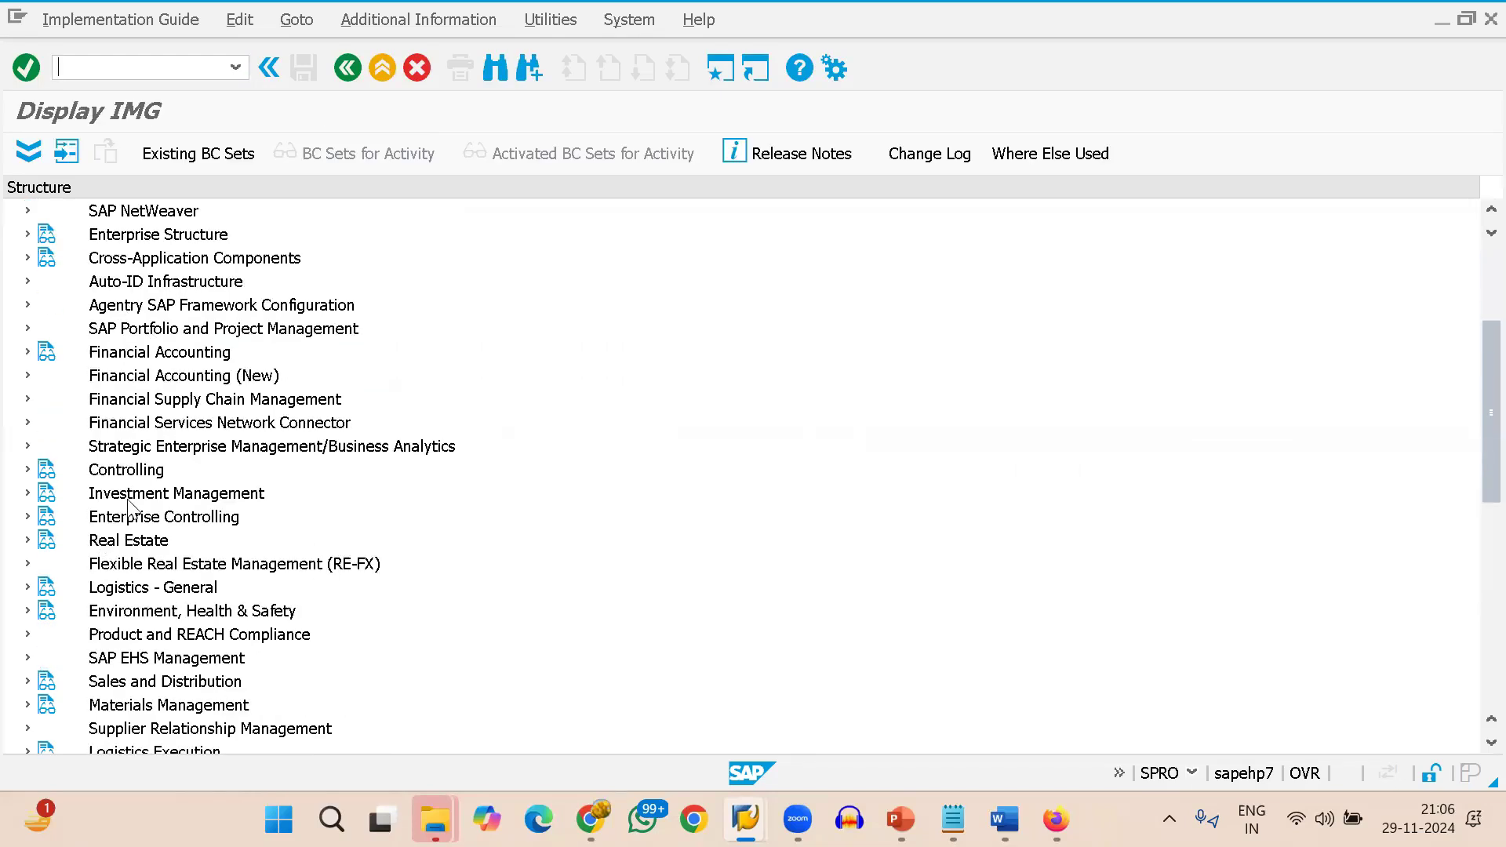
scroll(128, 506, down, 2)
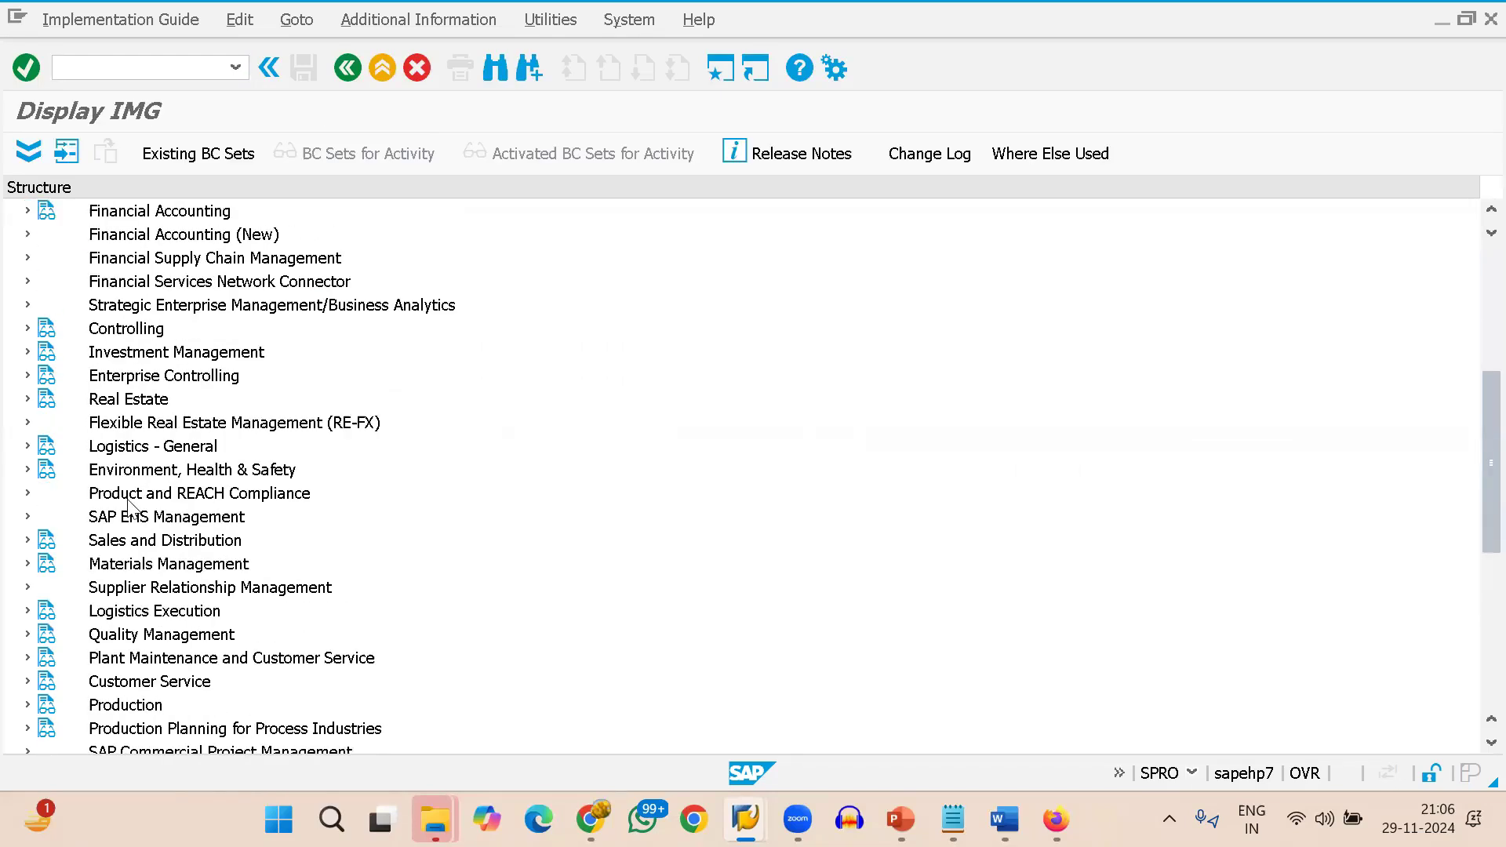
click(28, 563)
scroll(145, 540, down, 2)
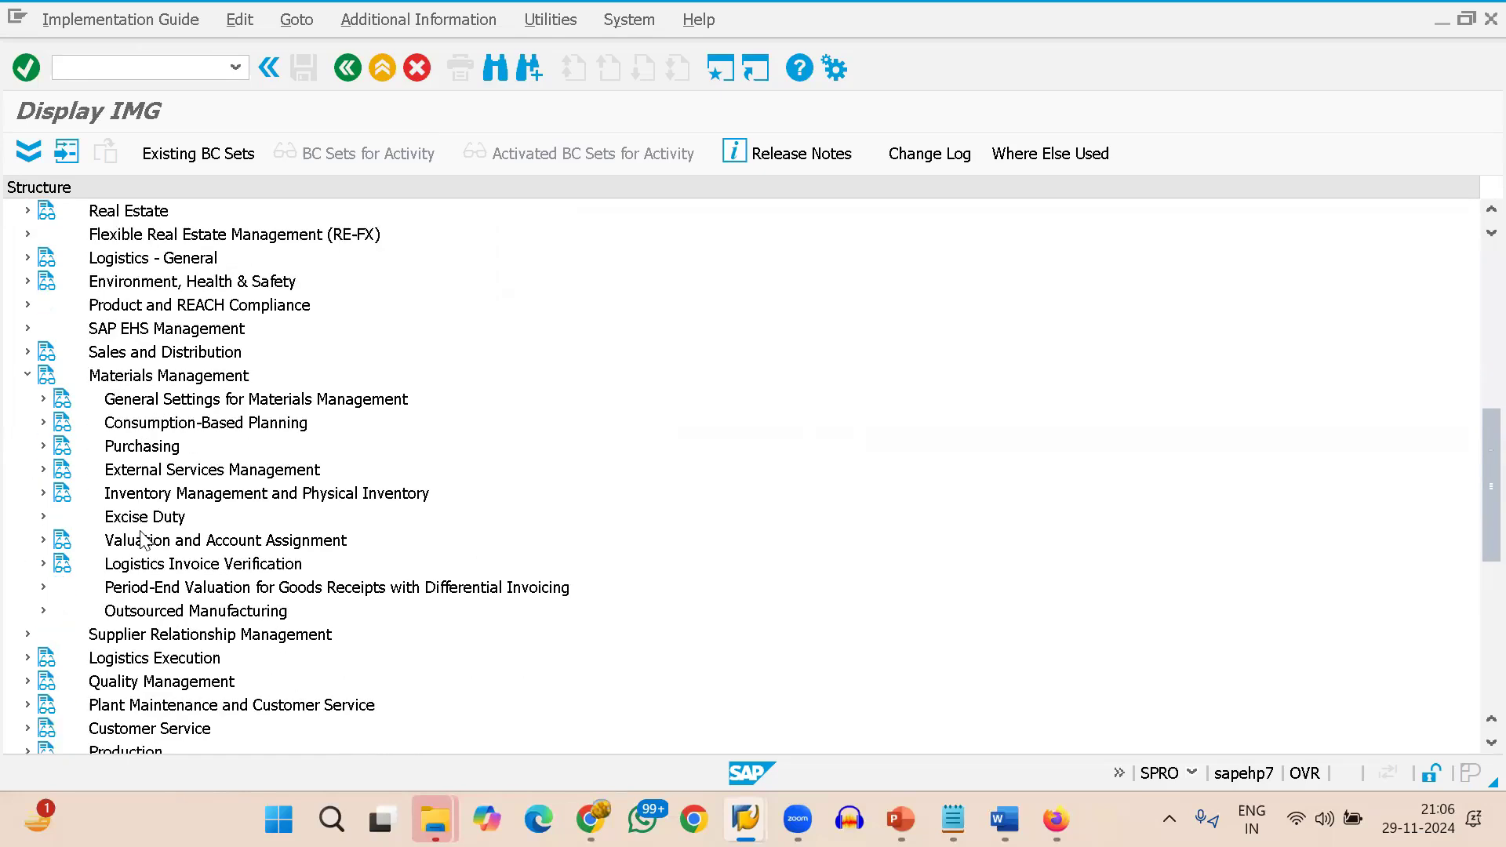
click(43, 445)
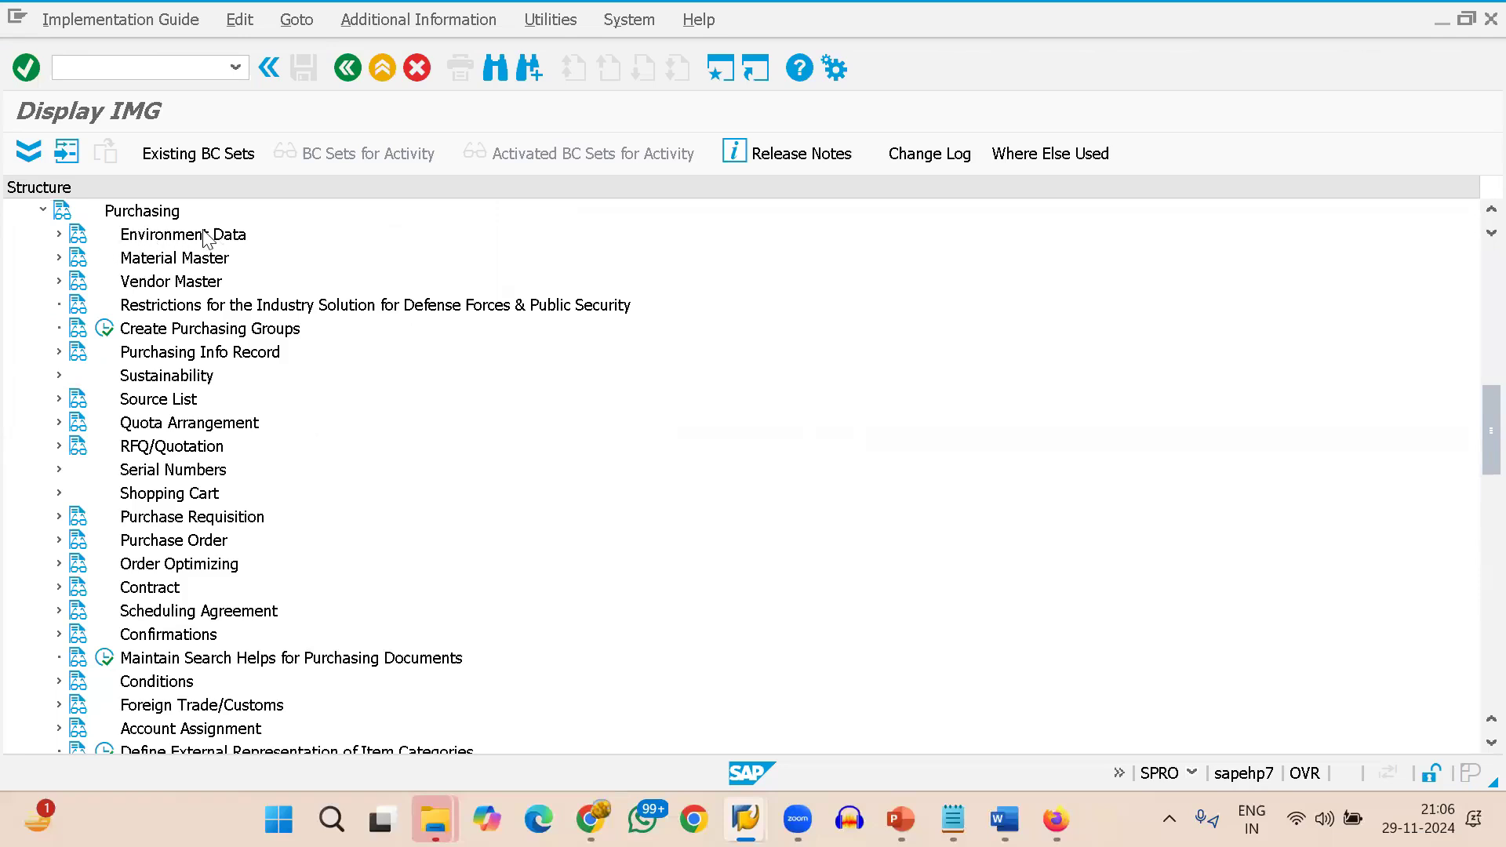
click(59, 233)
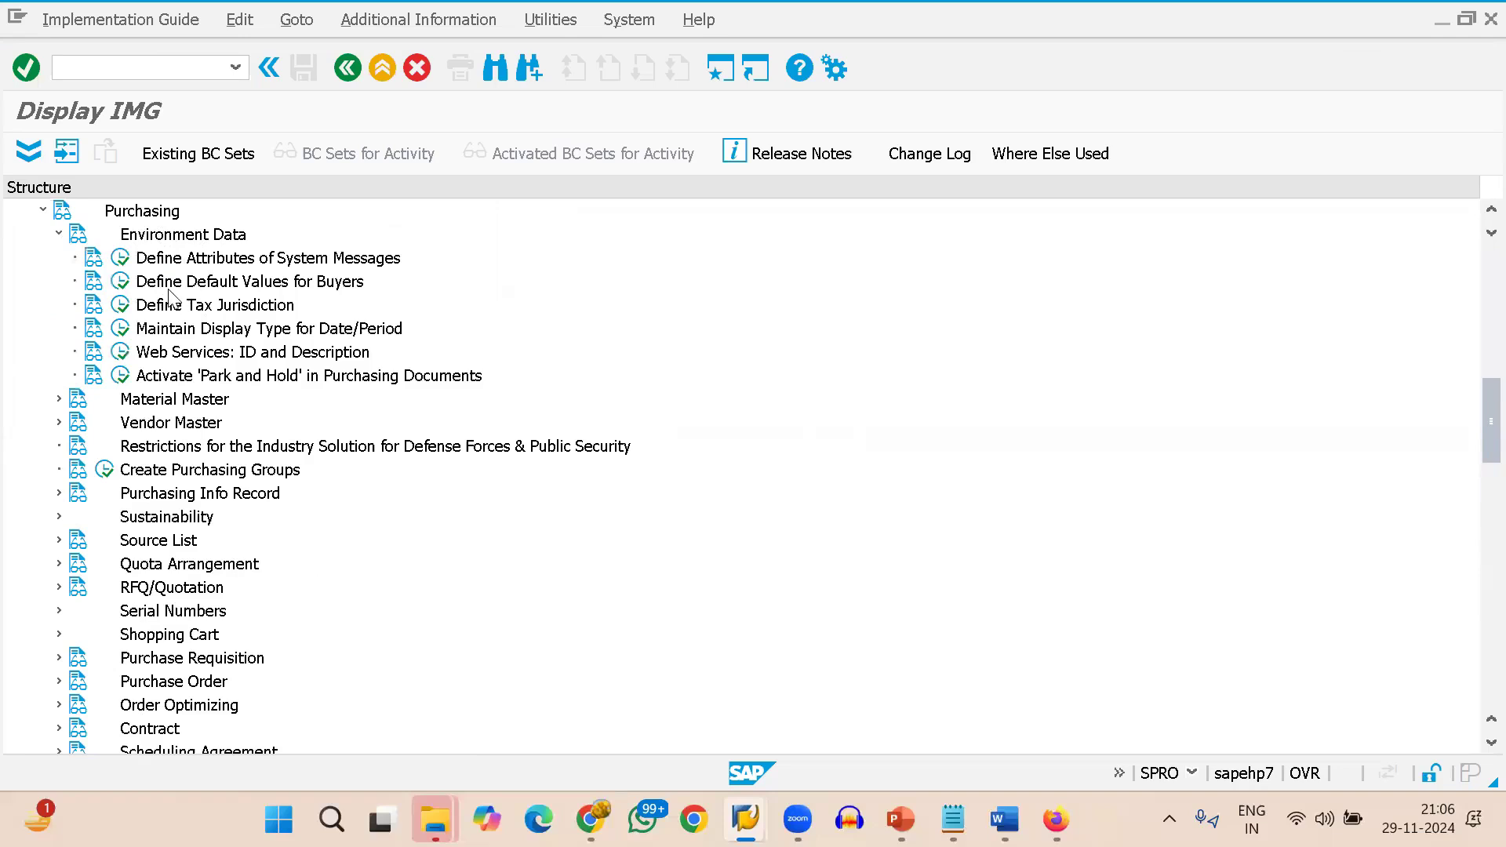
click(123, 261)
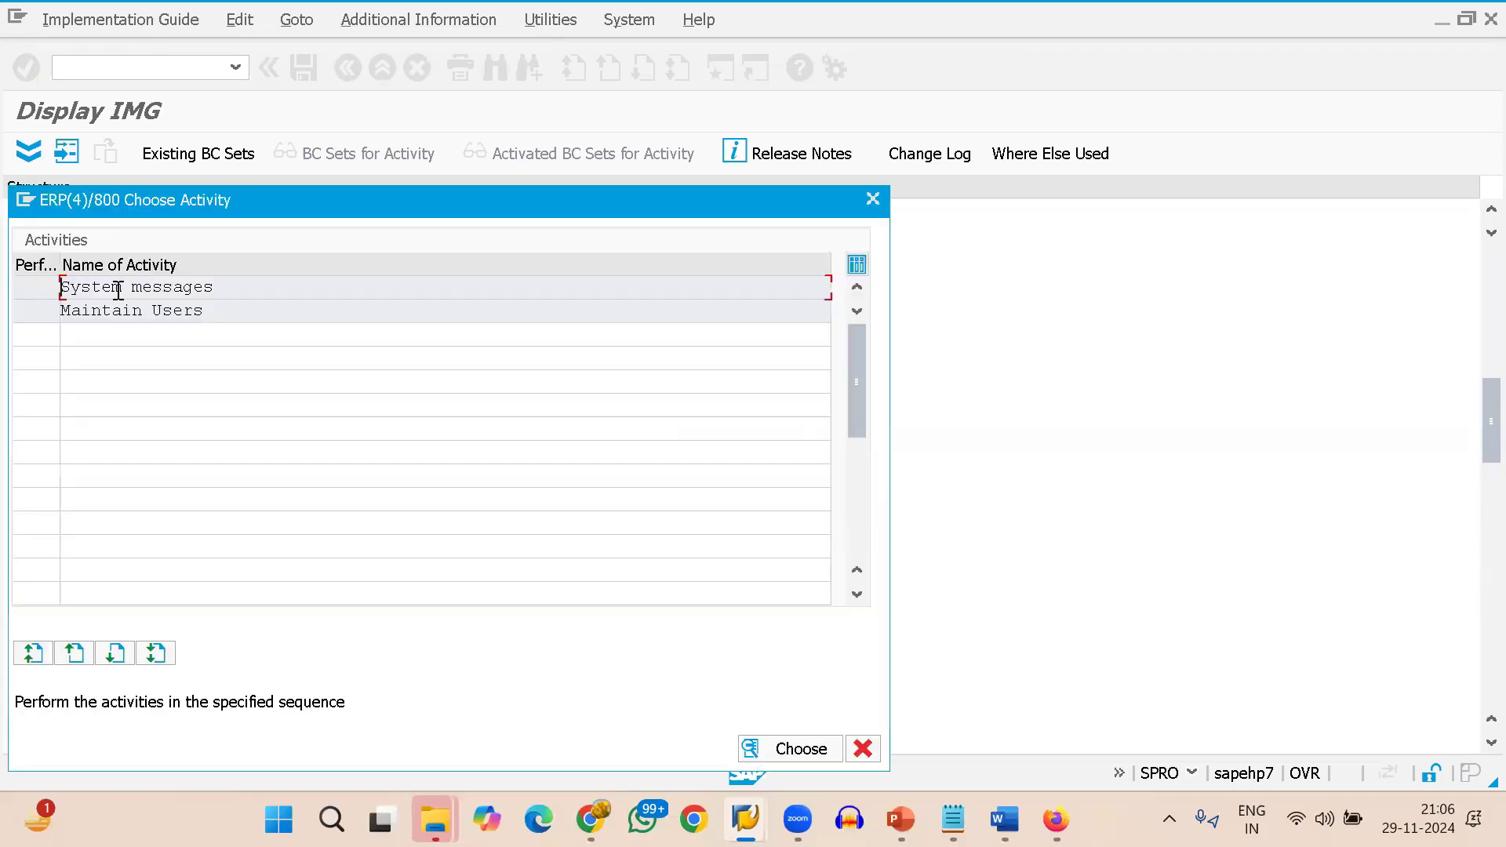
double_click(118, 290)
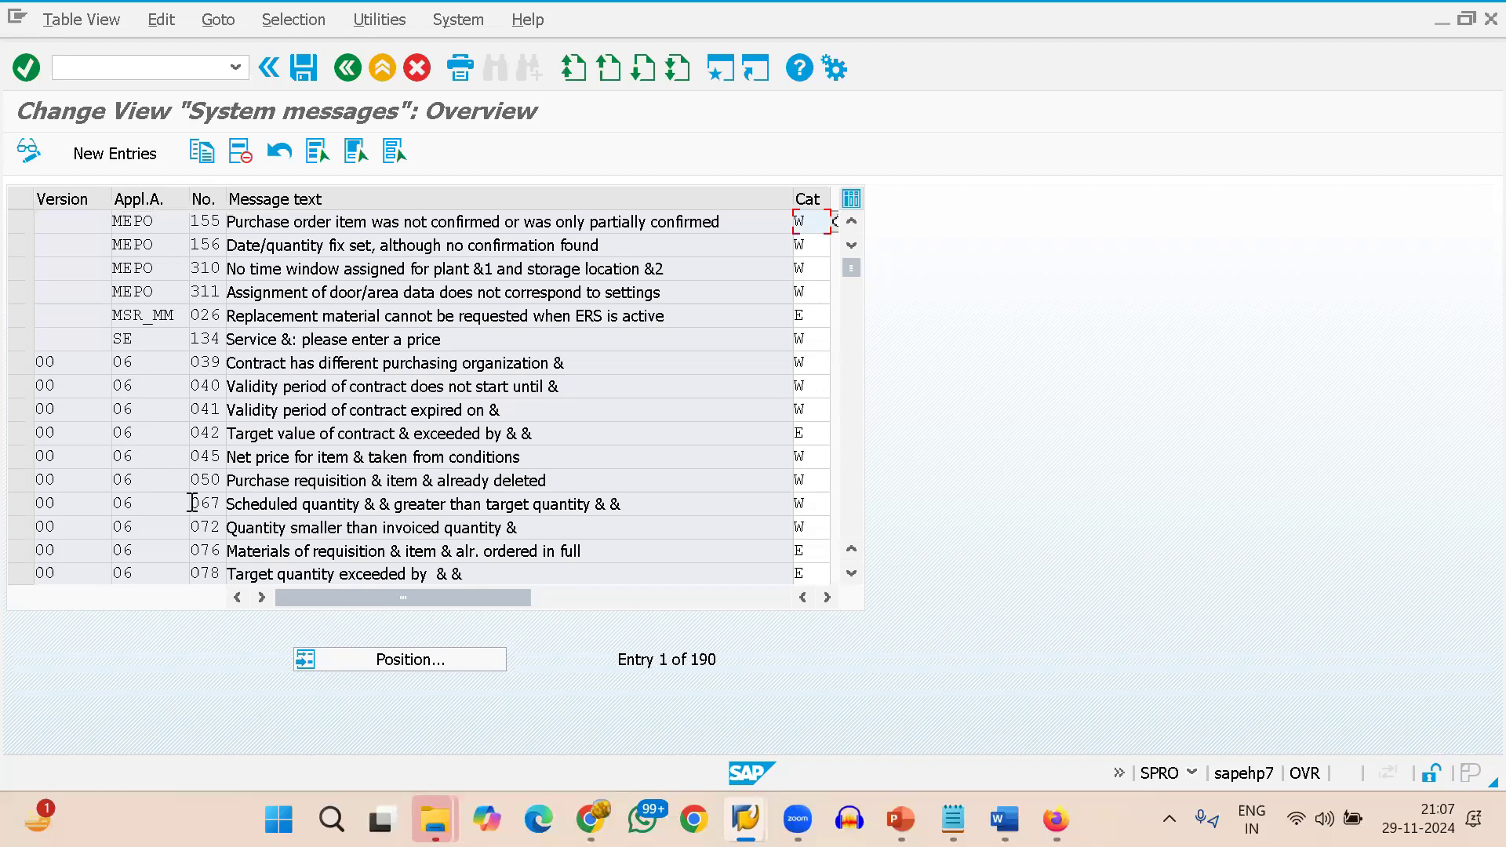
Set the category of message 050 in application area 06 to E (Error Message) and save it in customizing request ERPK911814.
scroll(192, 502, down, 5)
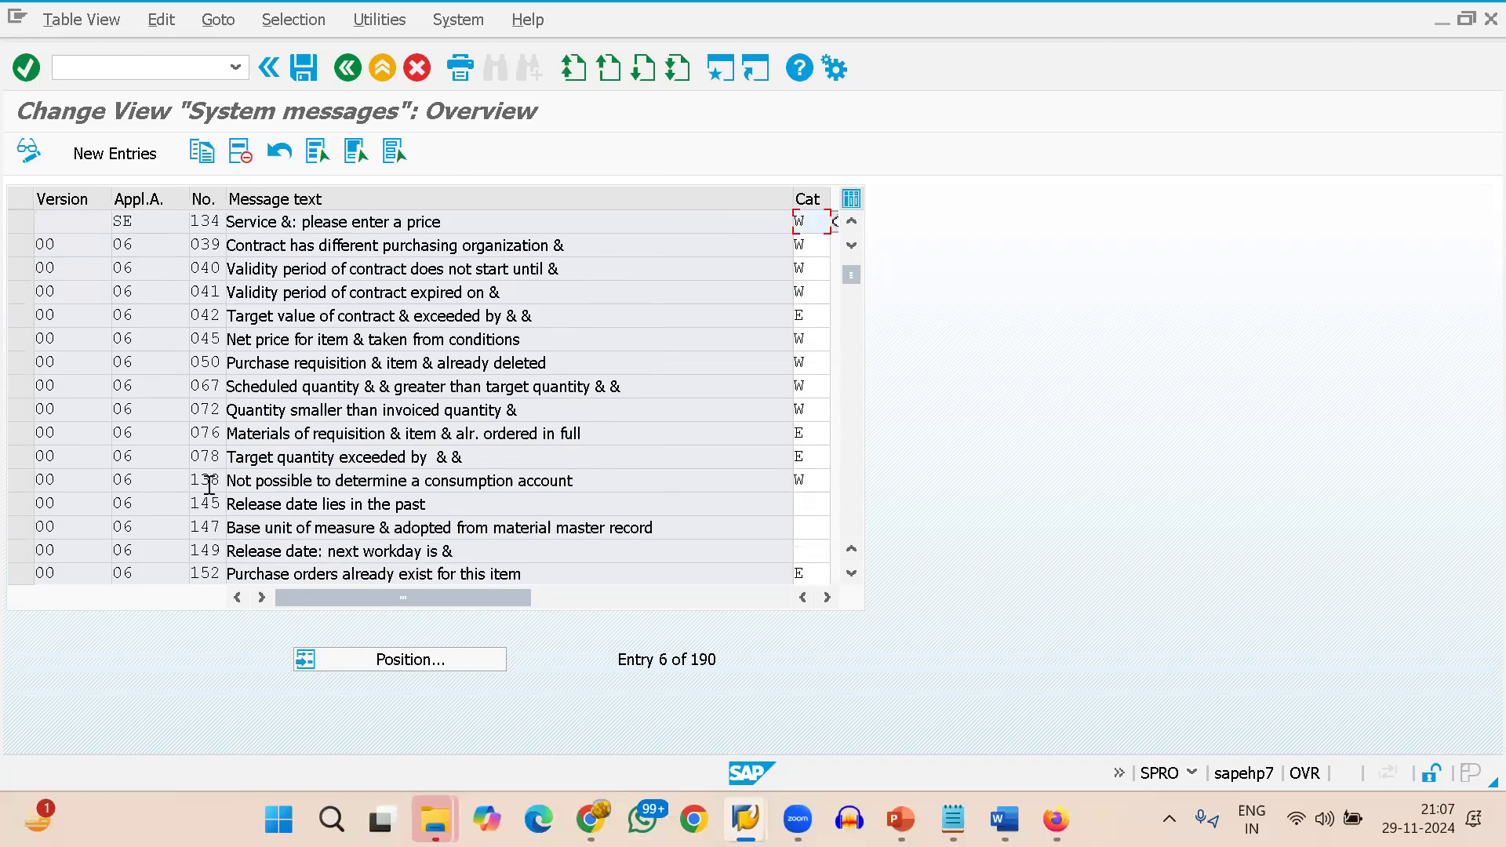
scroll(208, 484, down, 2)
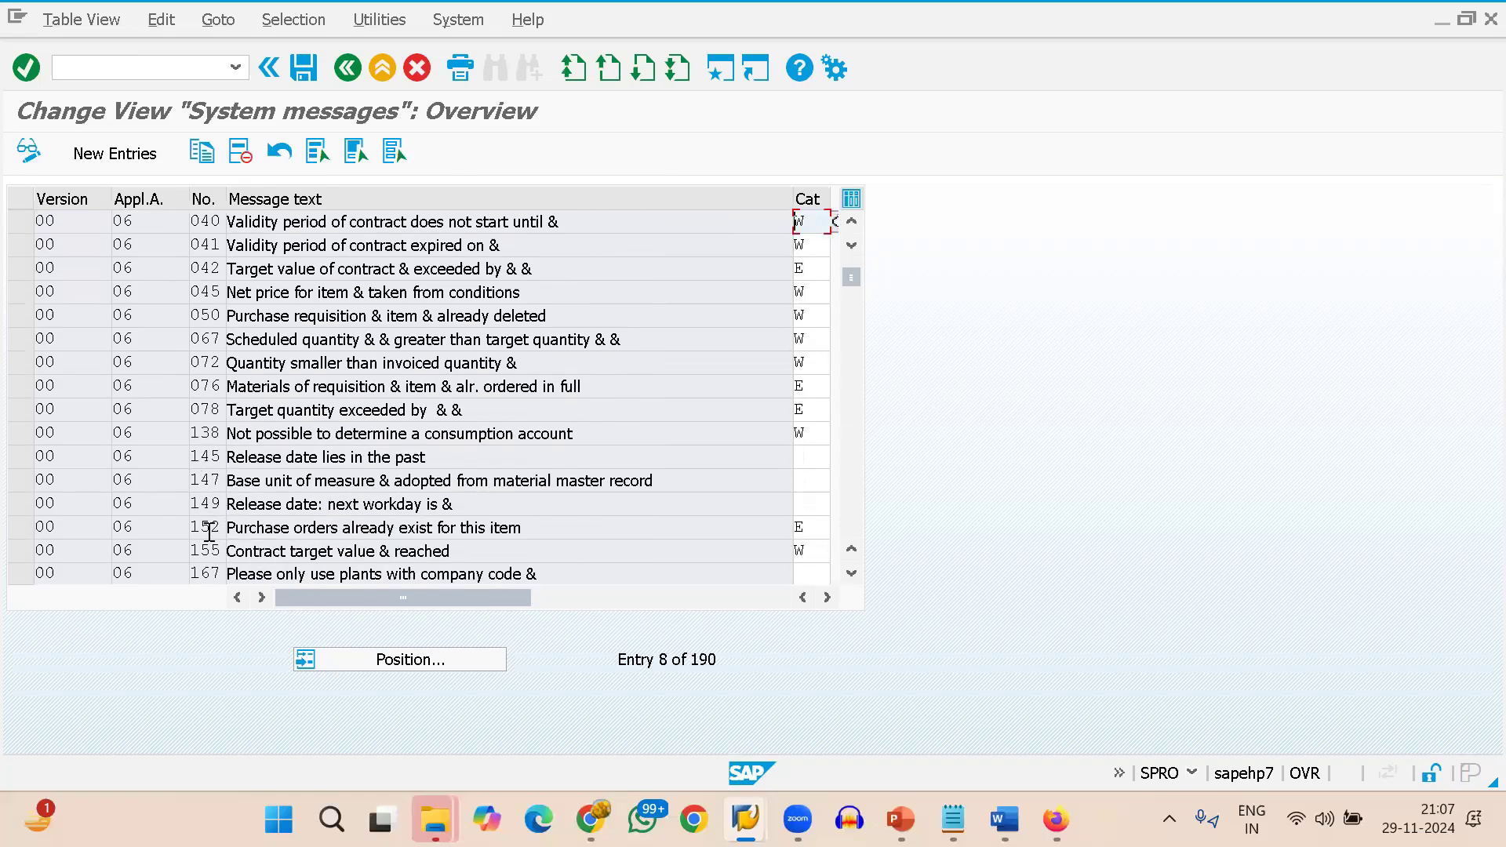
scroll(265, 519, down, 2)
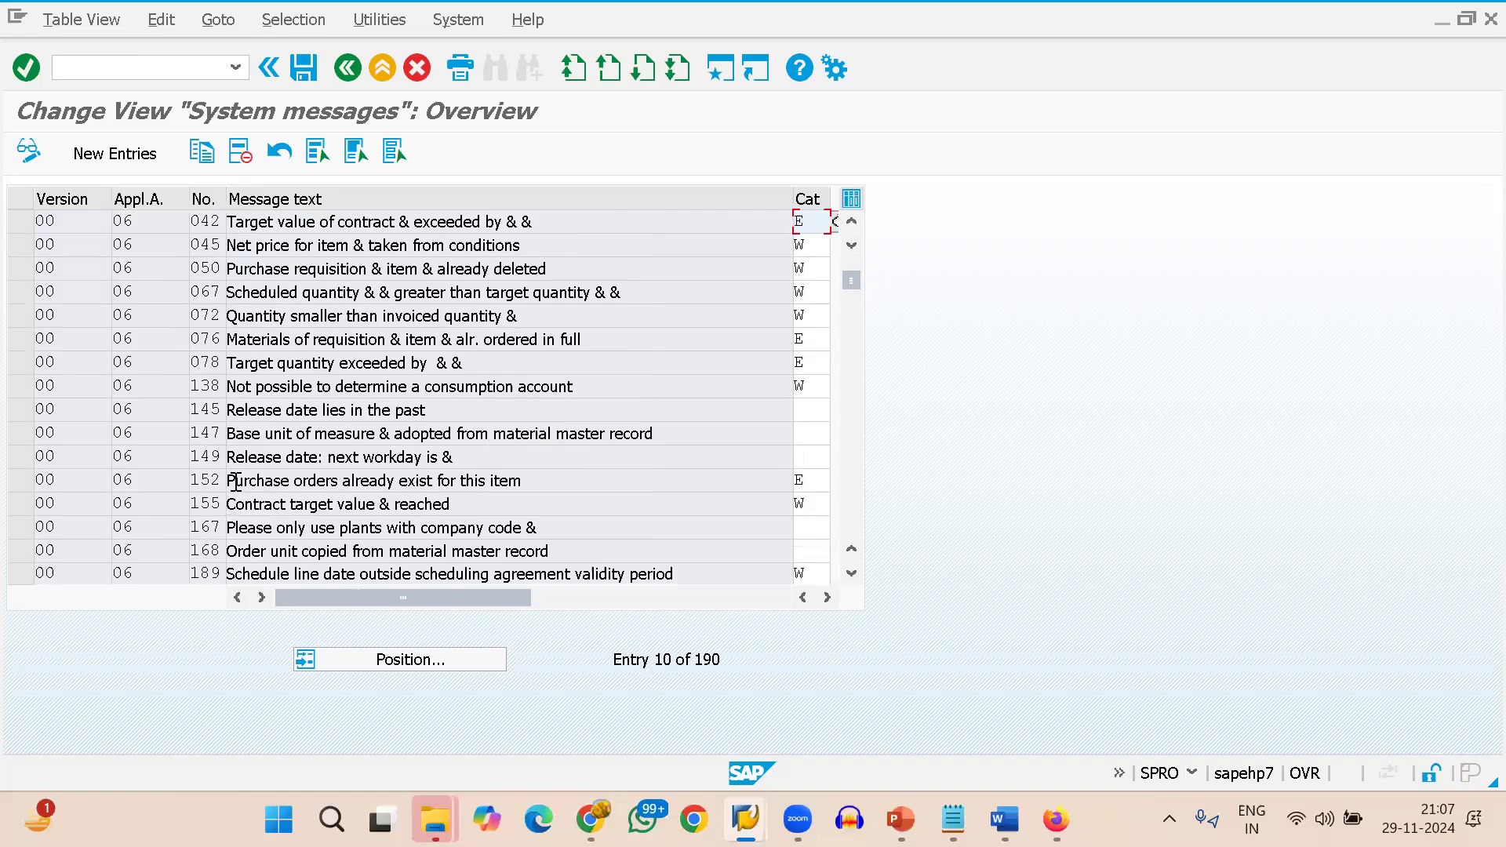
scroll(236, 471, up, 2)
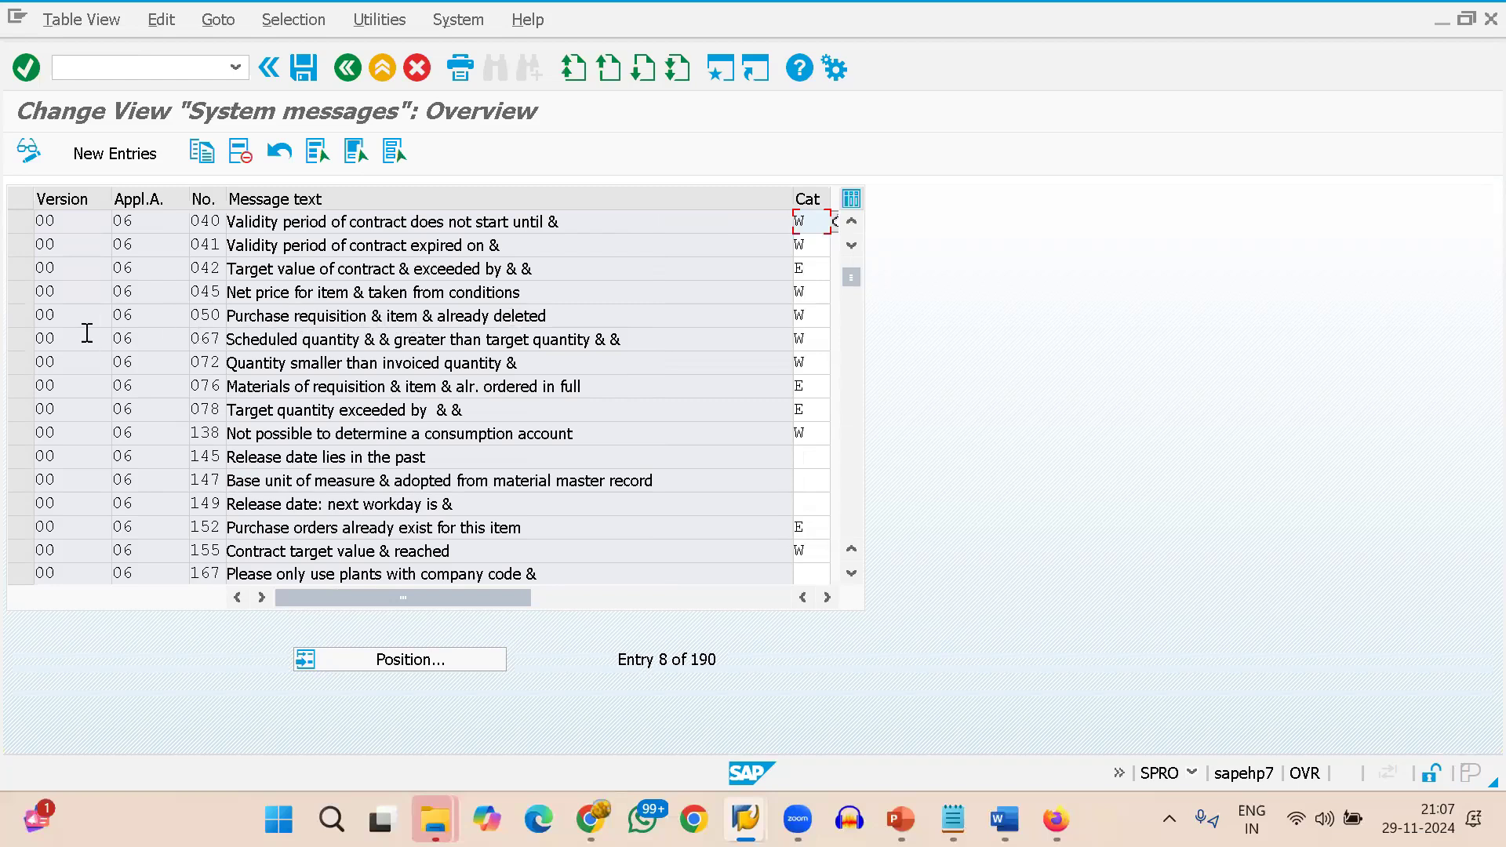
click(808, 317)
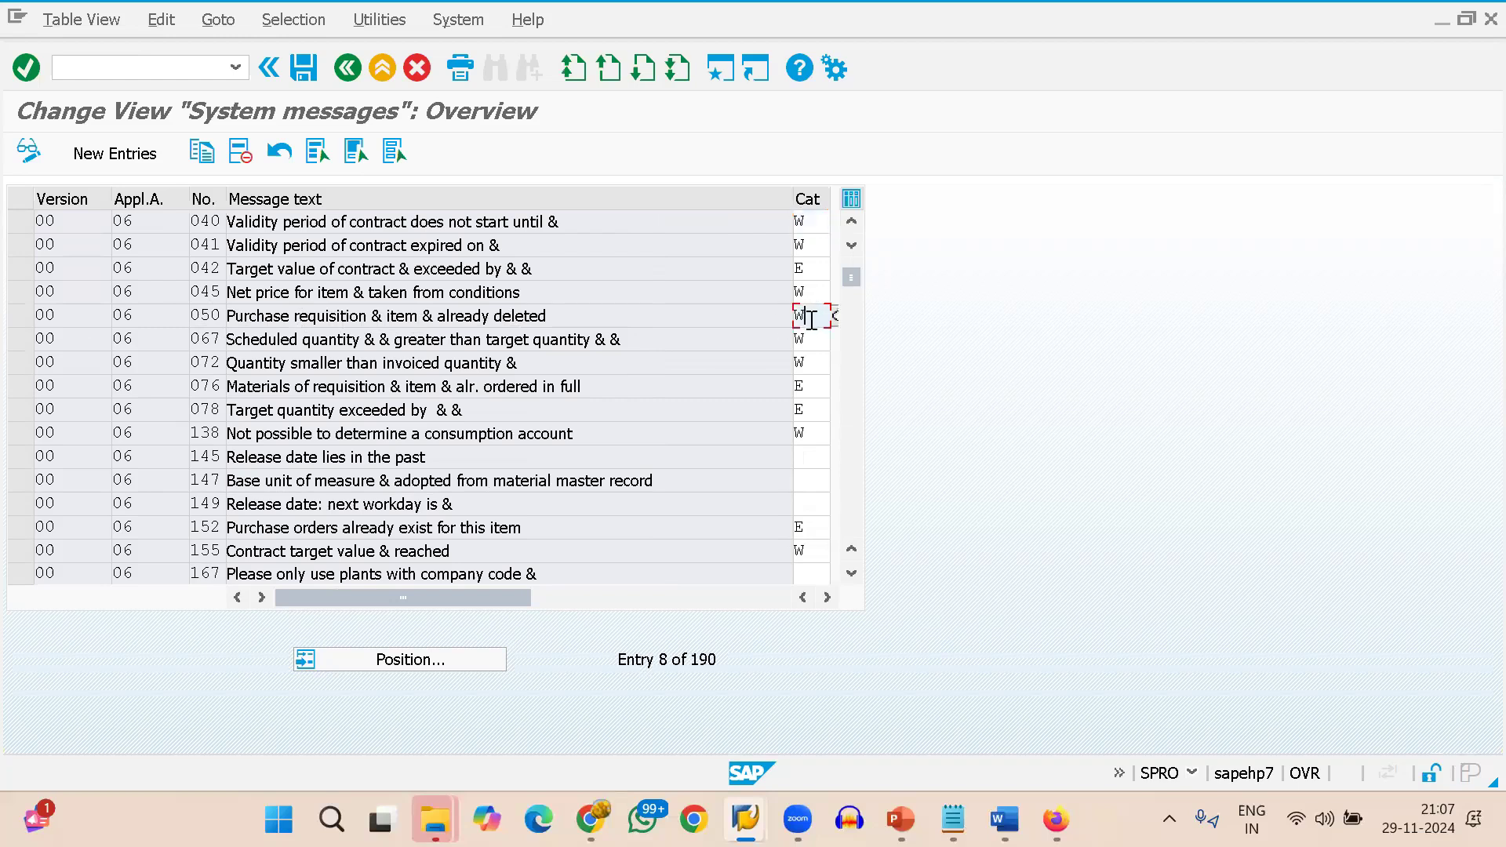
key(BackSpace)
text(E)
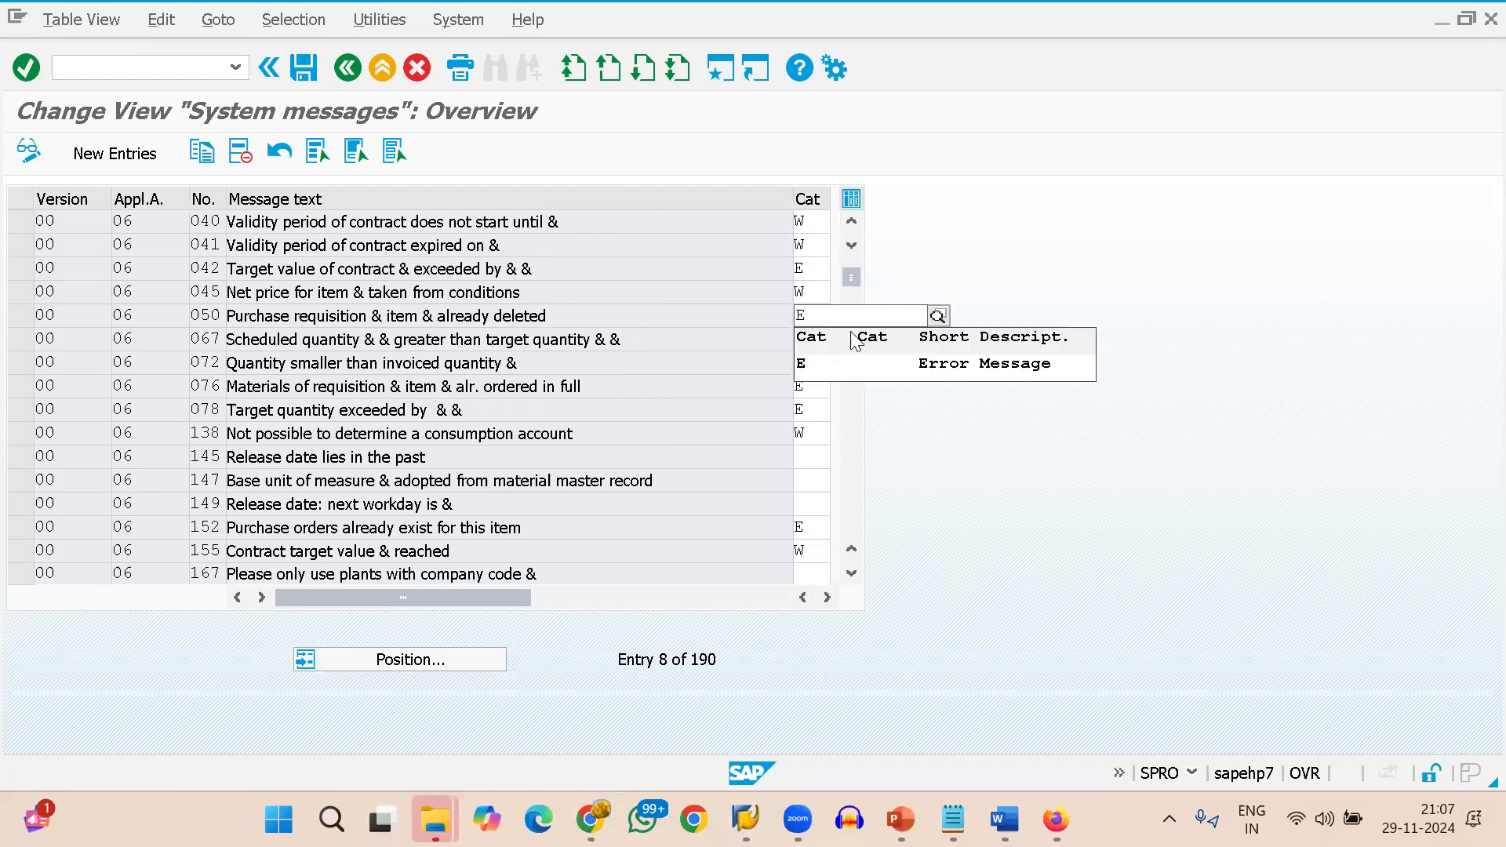
click(816, 364)
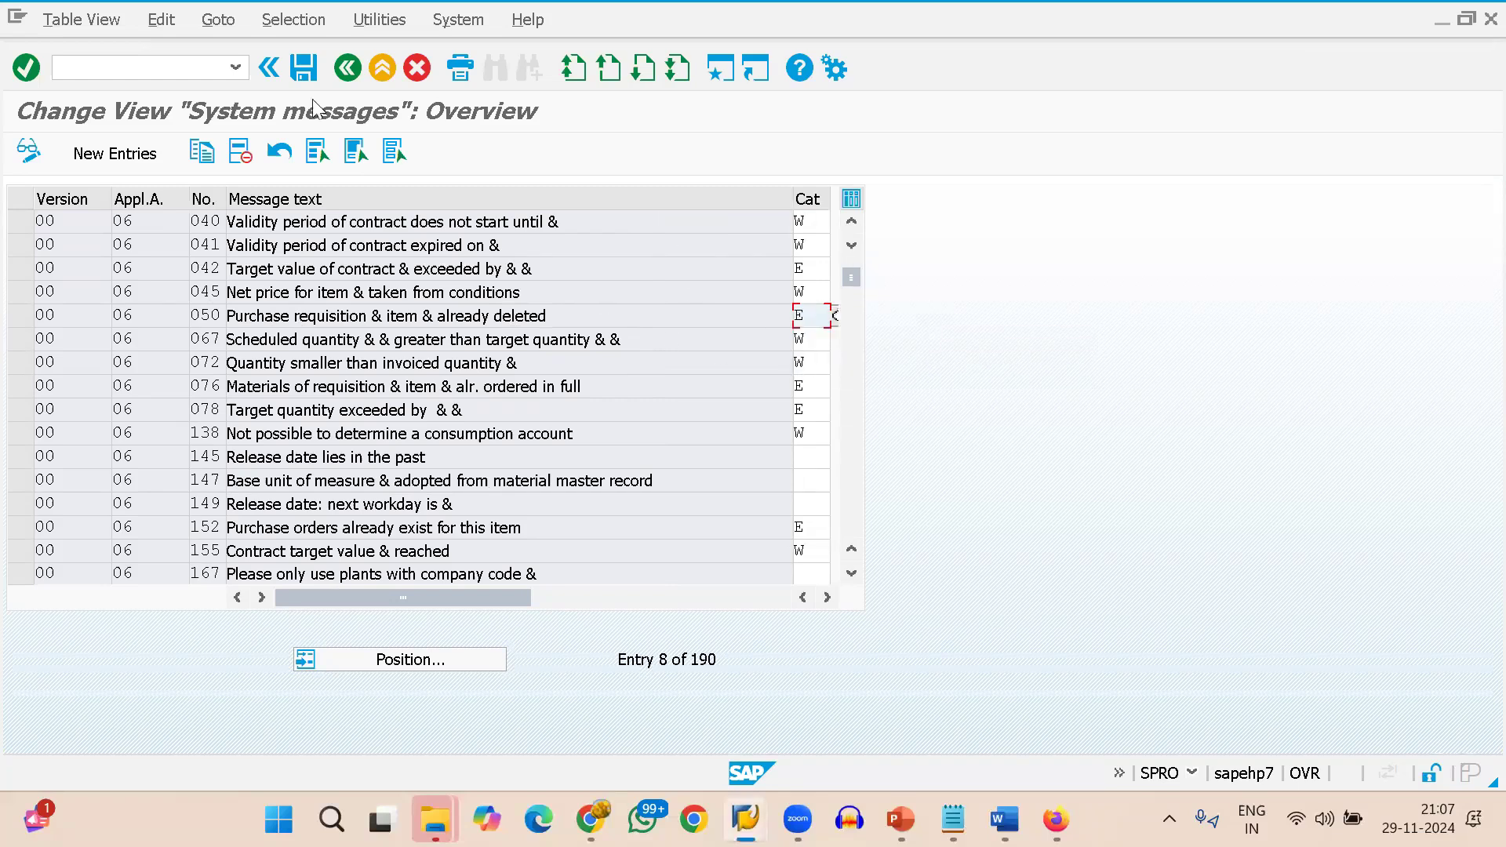
click(299, 75)
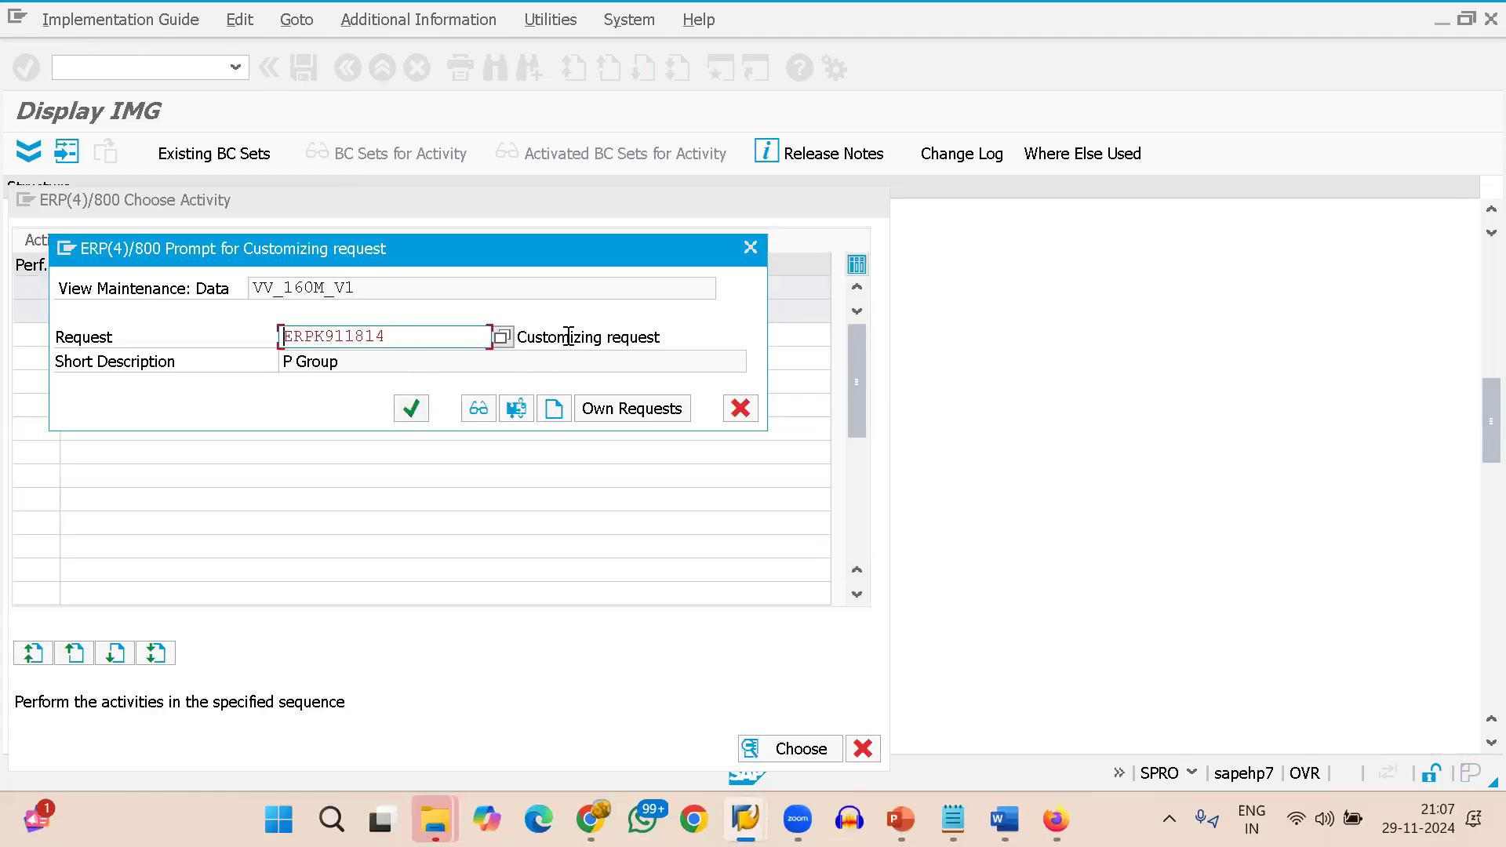
click(411, 407)
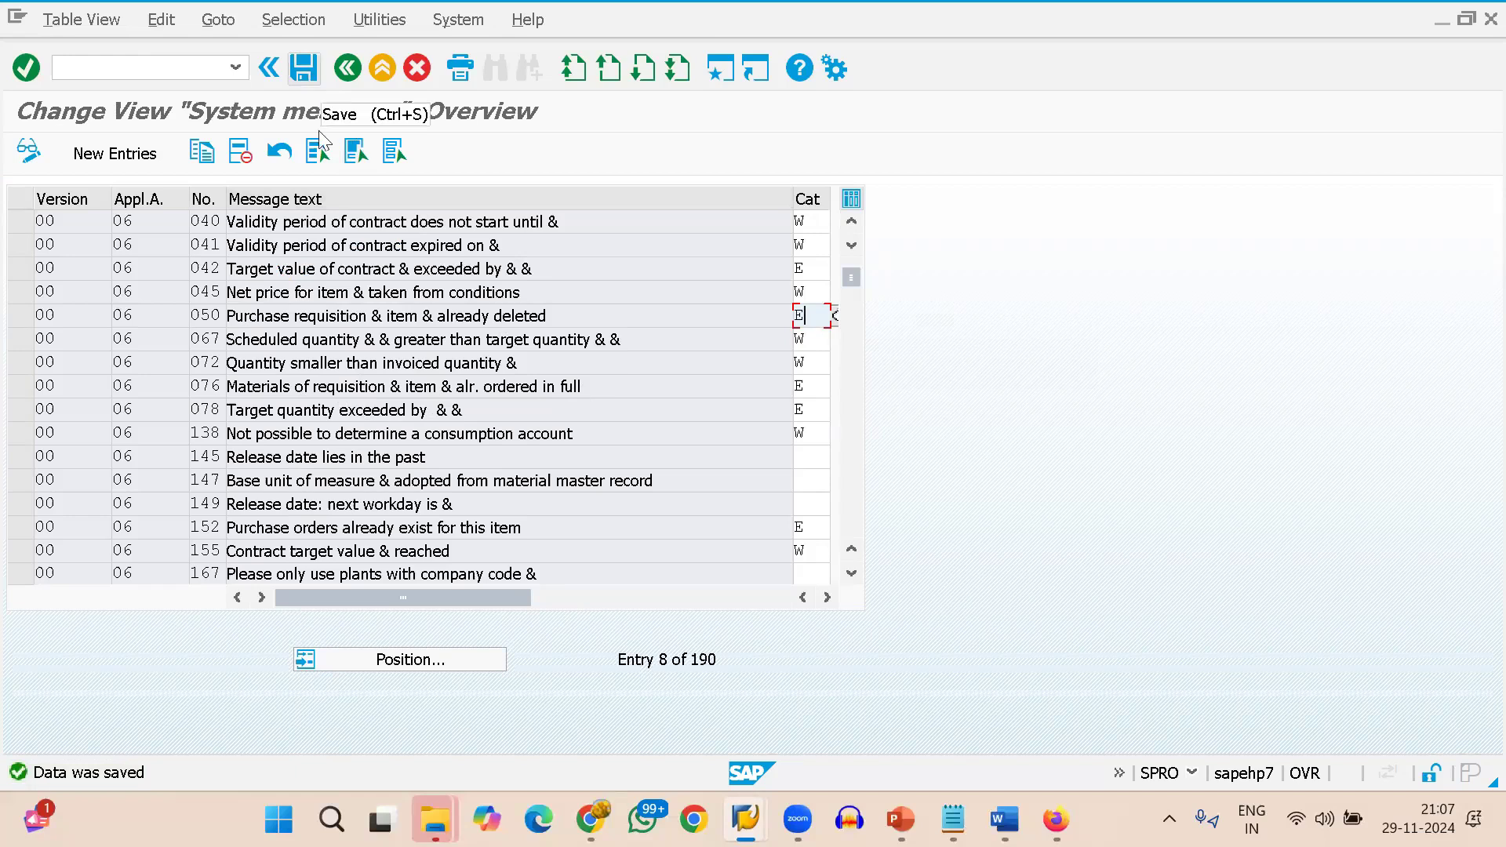
Return to the purchase order session and restart ME21N without saving the open document.
click(135, 69)
key(alt+Tab)
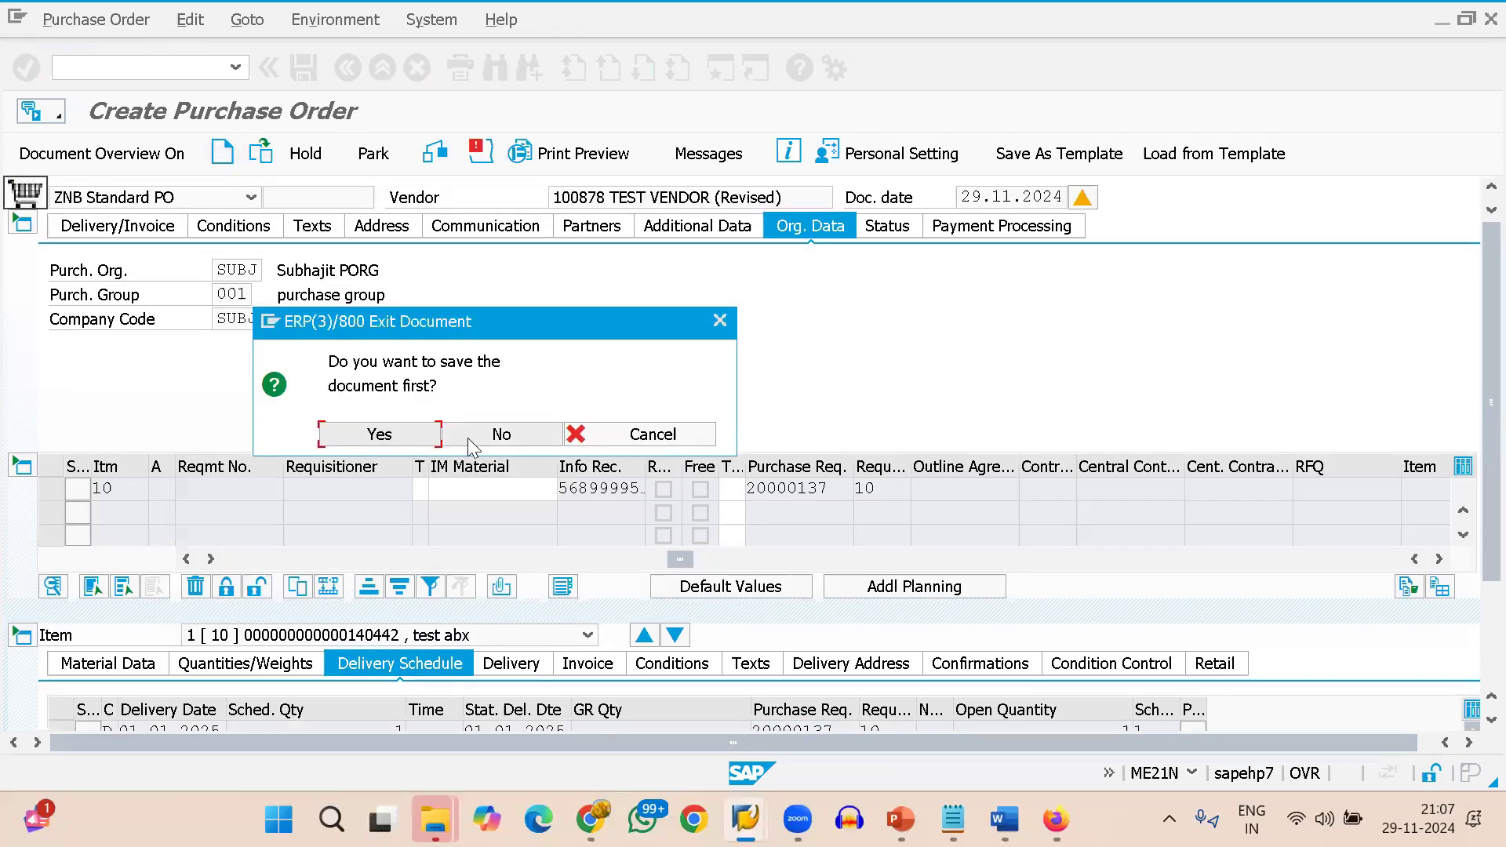
click(469, 439)
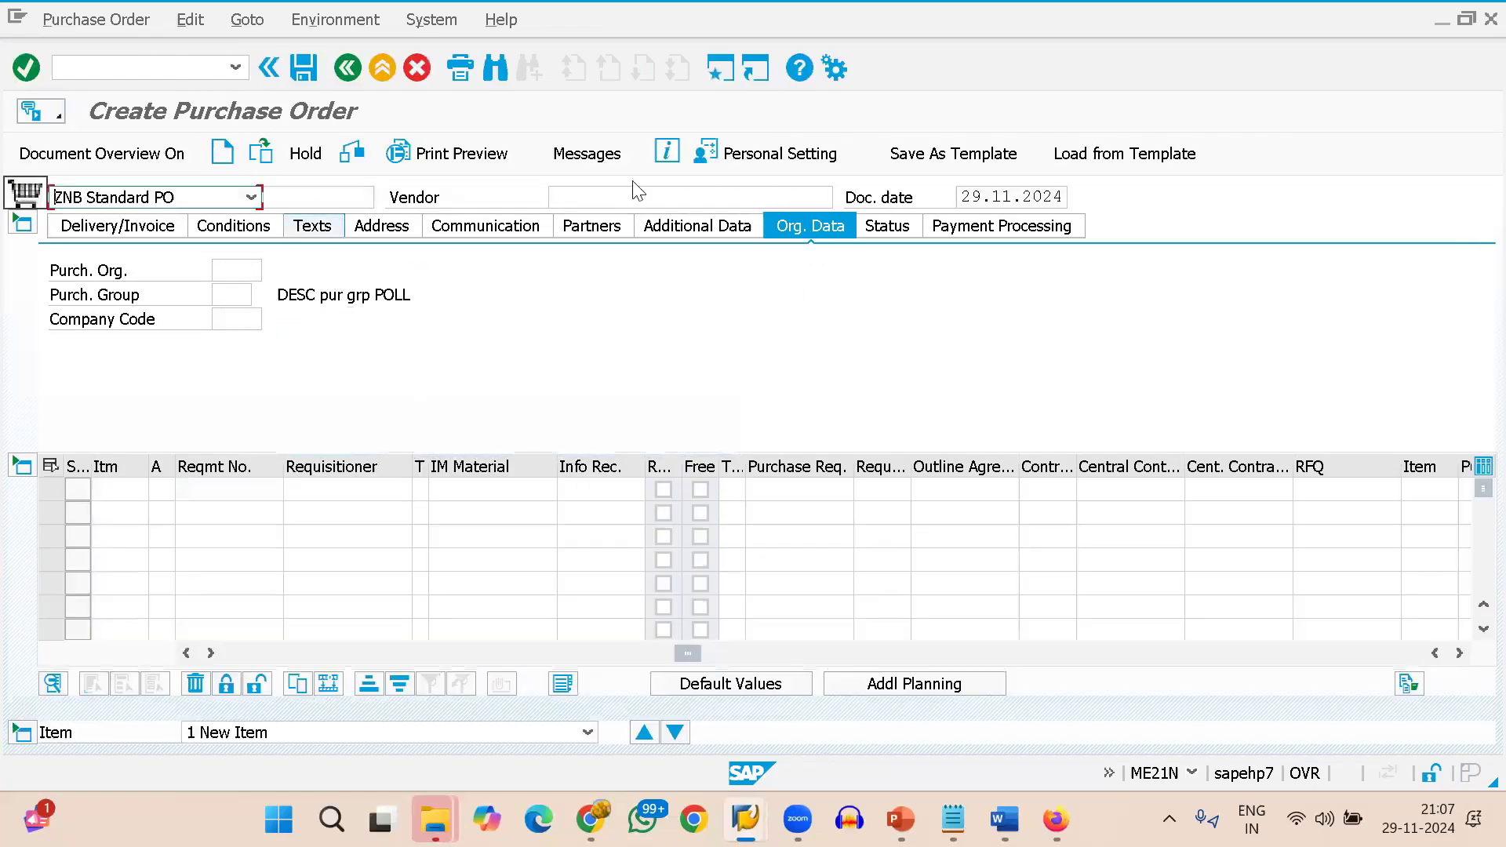
Enter vendor 100878, purchasing organization SUBJ and purchasing group 001 in the new purchase order.
click(586, 198)
click(580, 219)
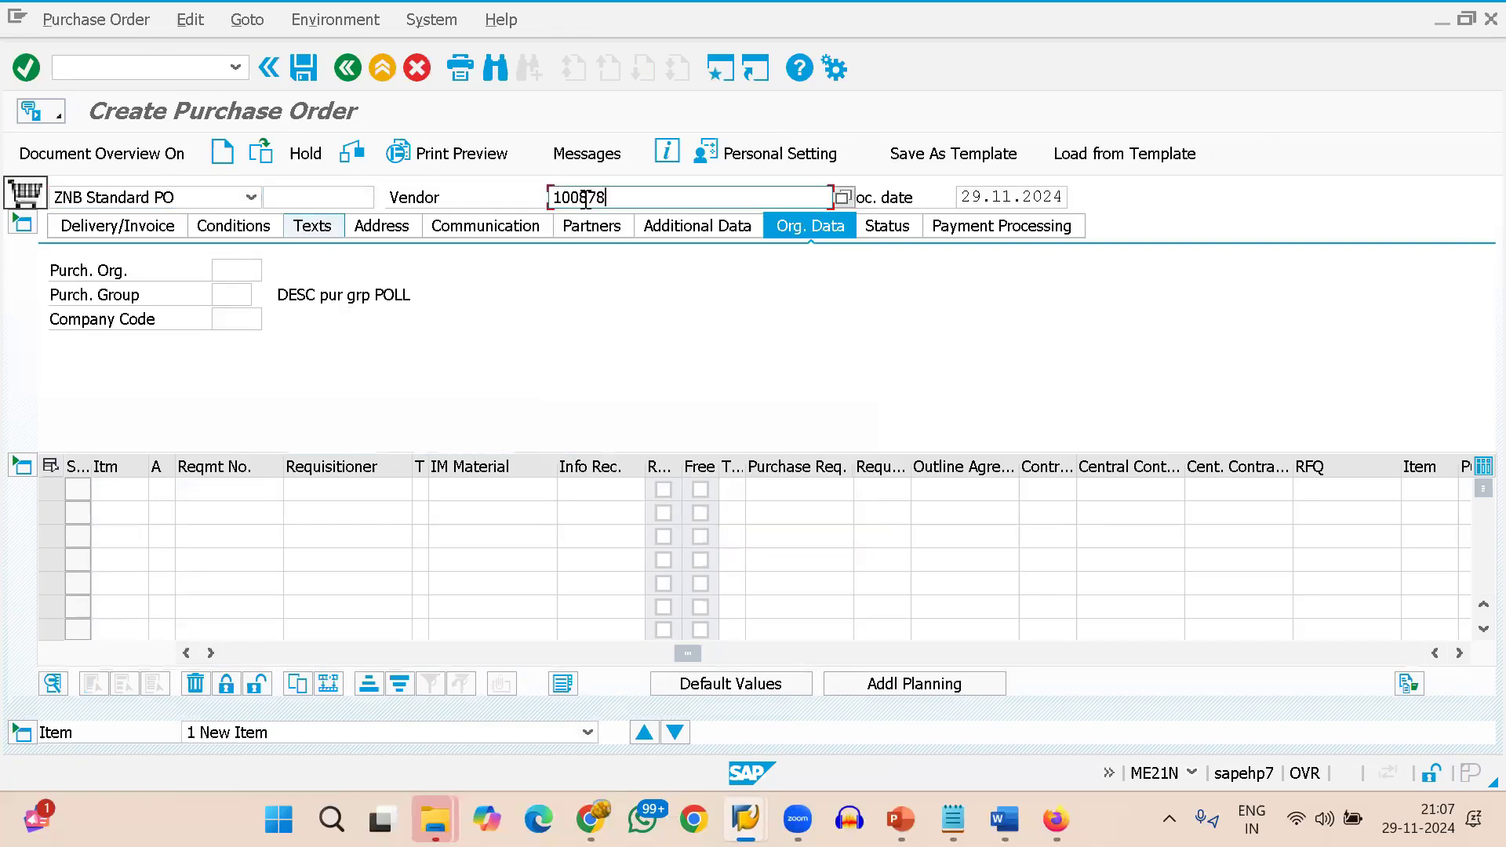
key(Return)
key(space)
key(Down)
key(Tab)
key(space)
key(Down)
key(Return)
key(Return)
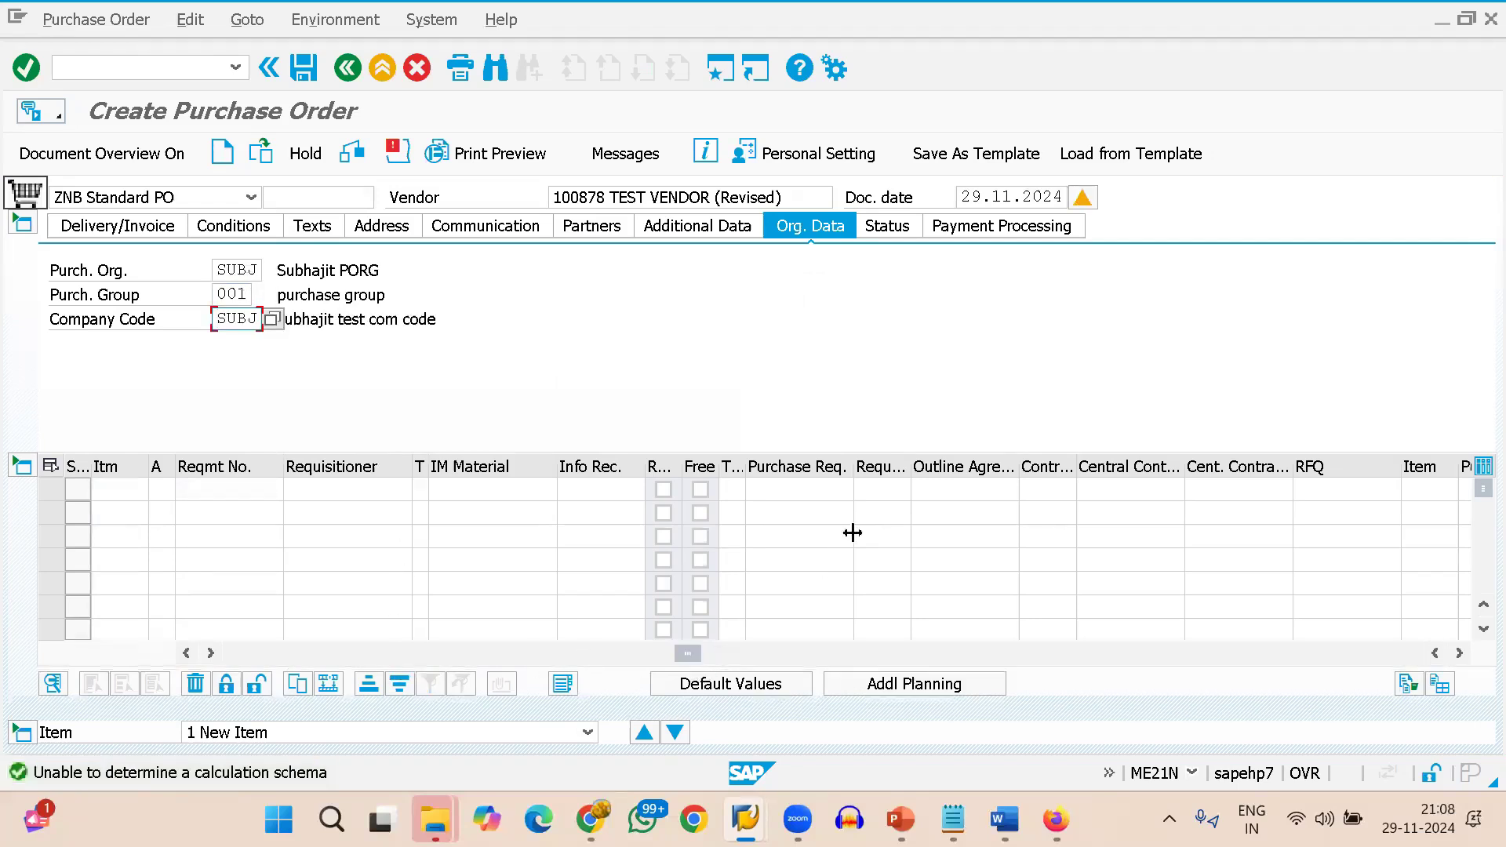
Reference purchase requisition 20000137 in the order's first item and check the document's messages.
click(794, 493)
key(space)
key(Down)
key(Return)
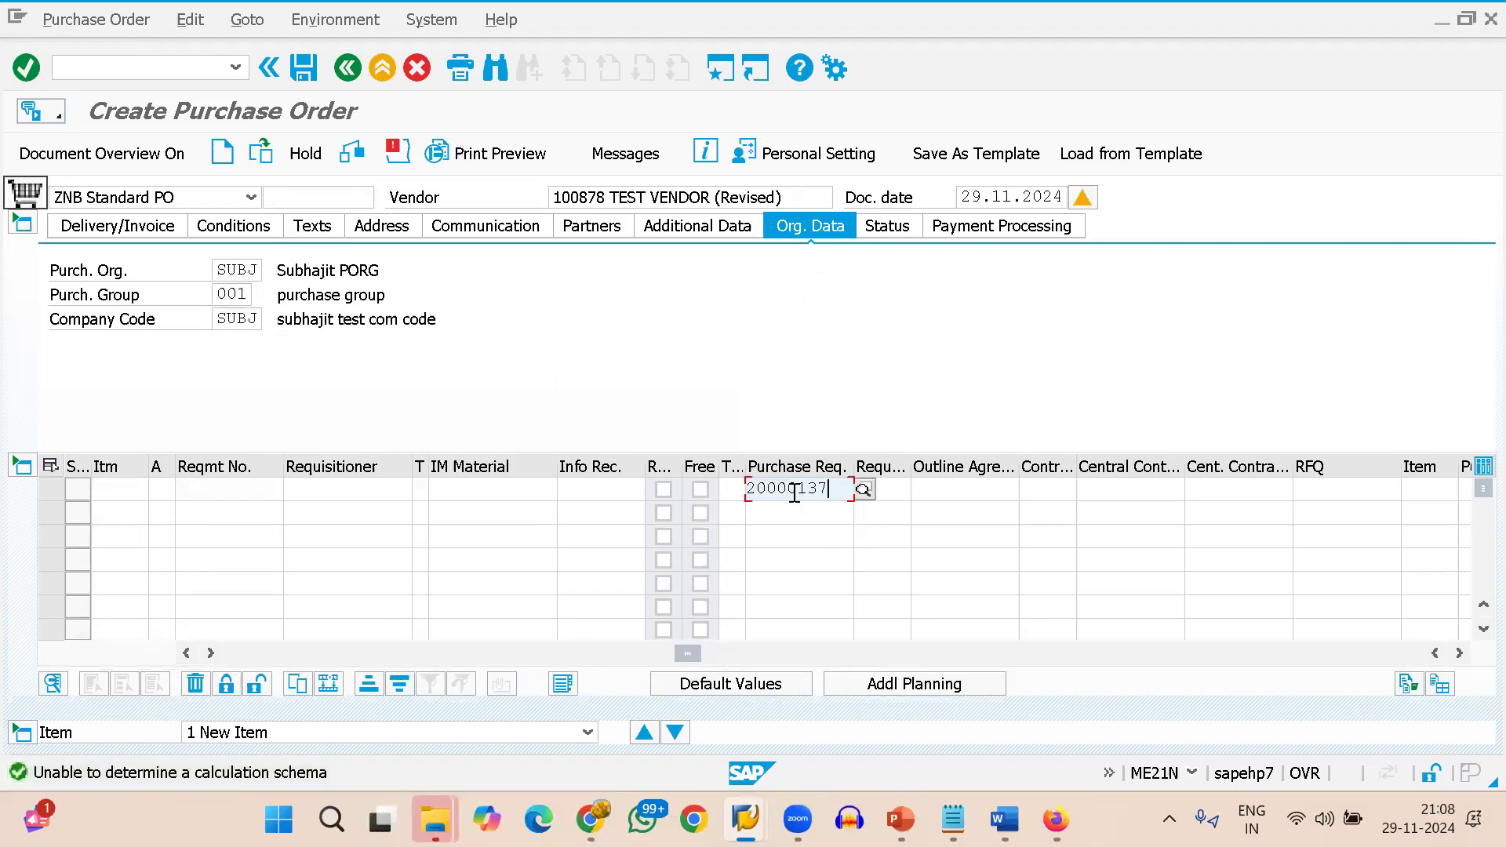
key(Return)
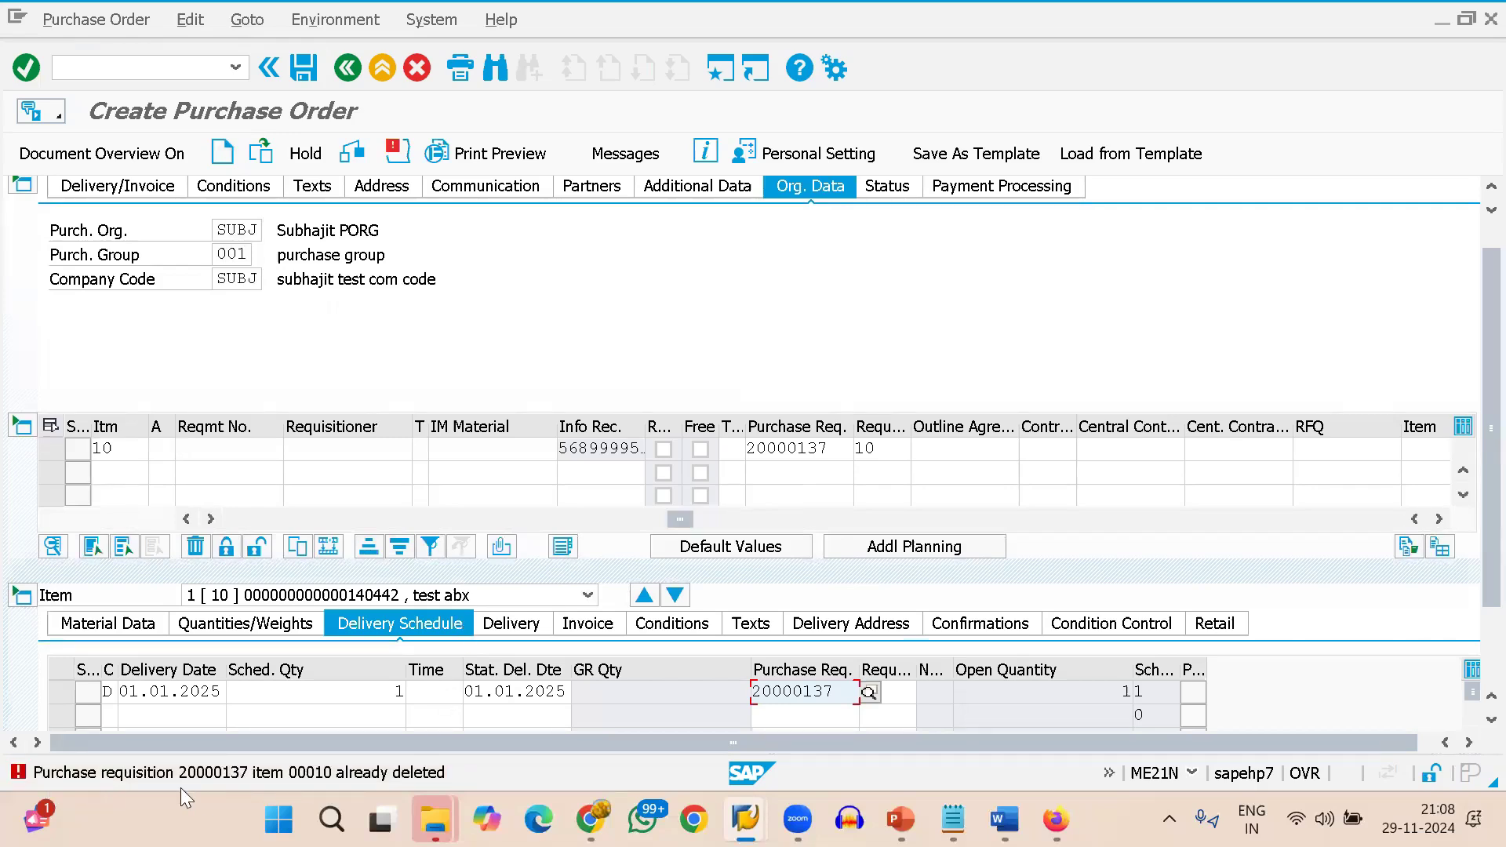
click(351, 153)
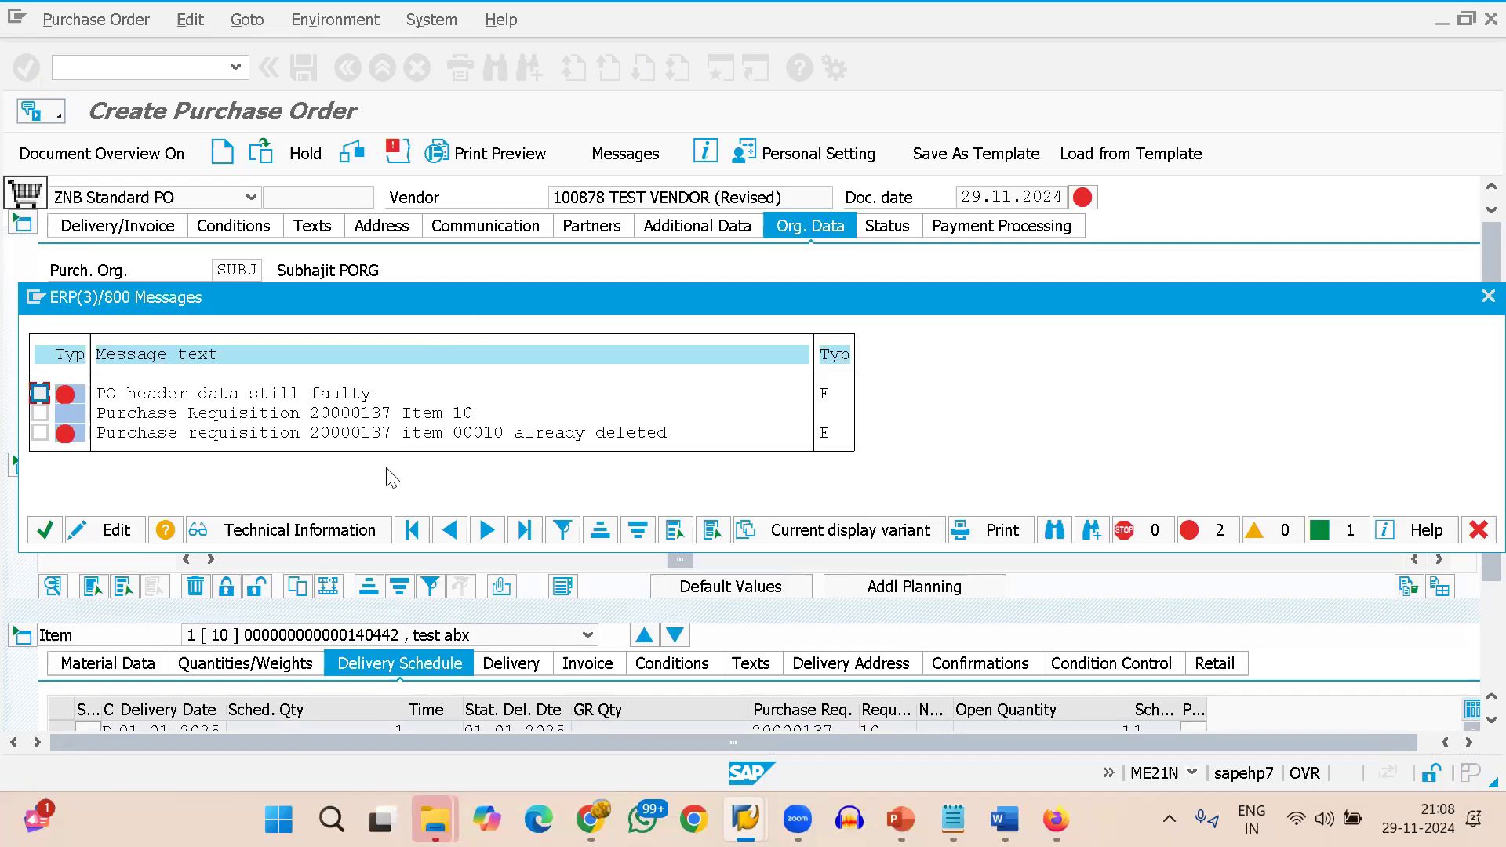
Switch to the PowerPoint slide show and advance to the slide with transaction code MASS and object BUS2105.
mouse_move(747, 819)
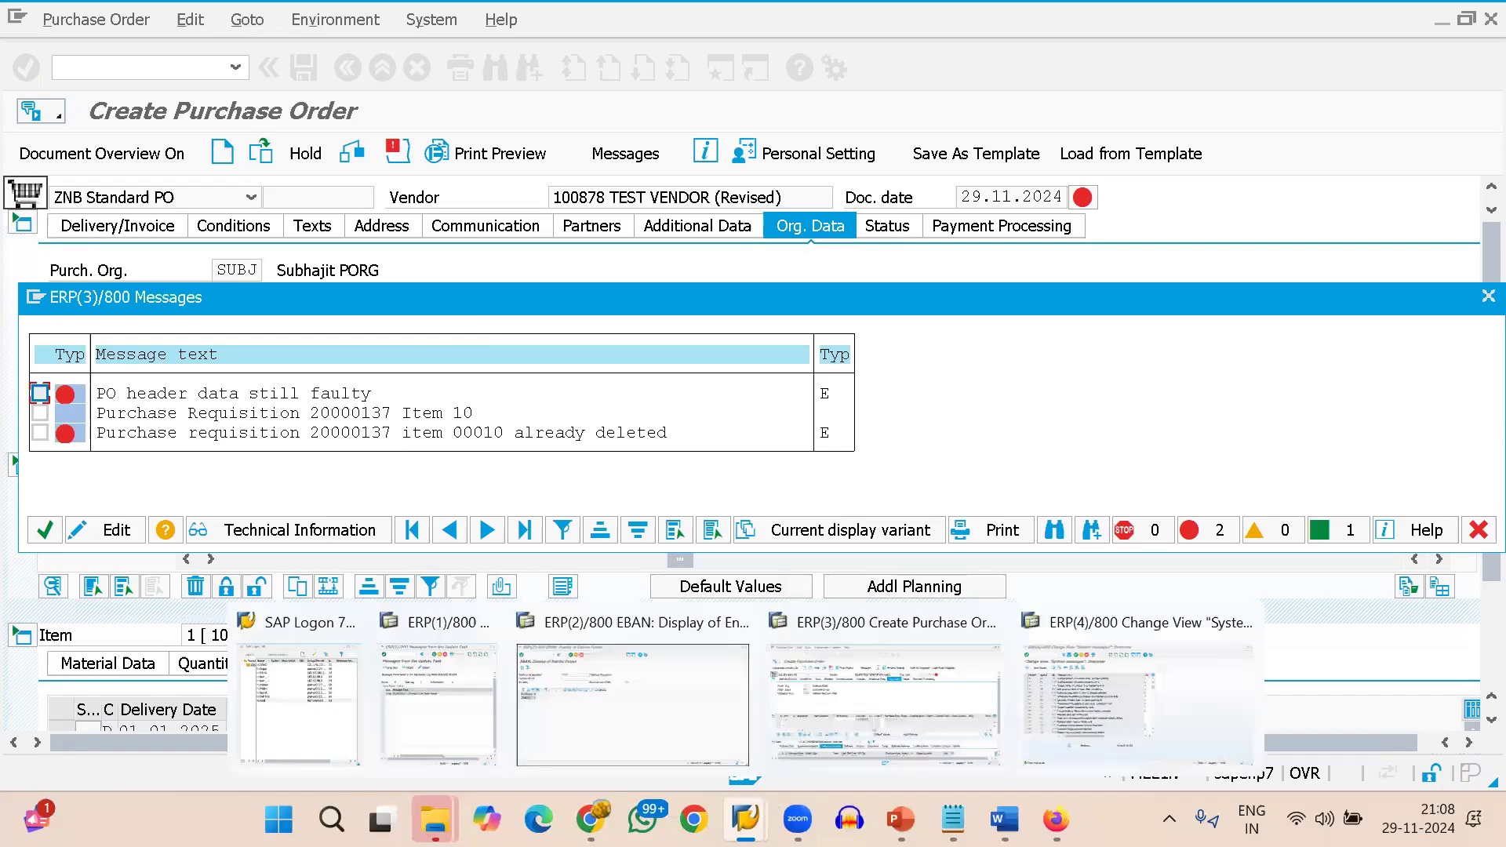
click(900, 819)
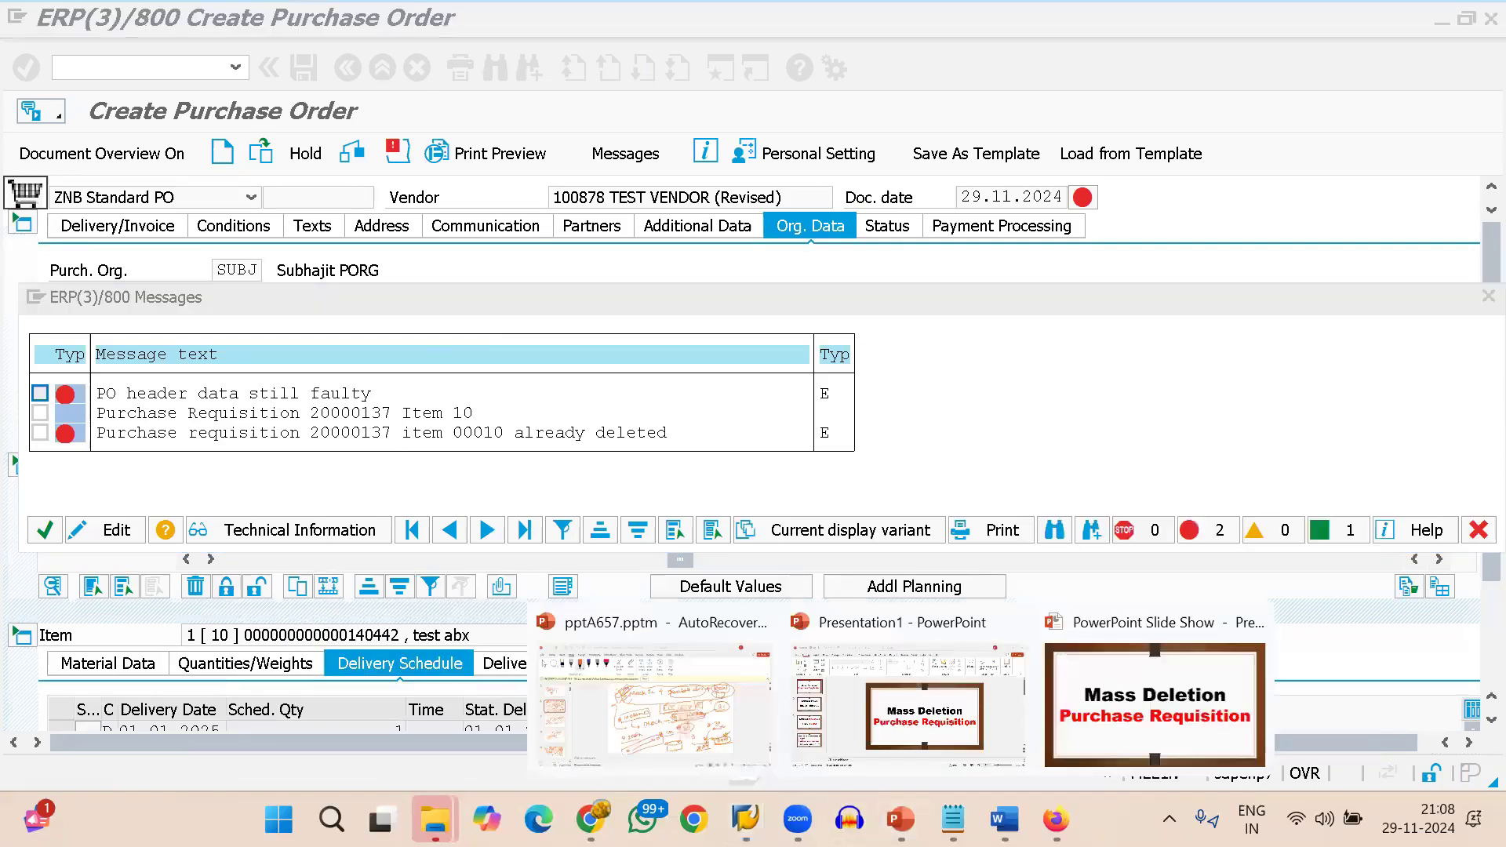
click(1155, 705)
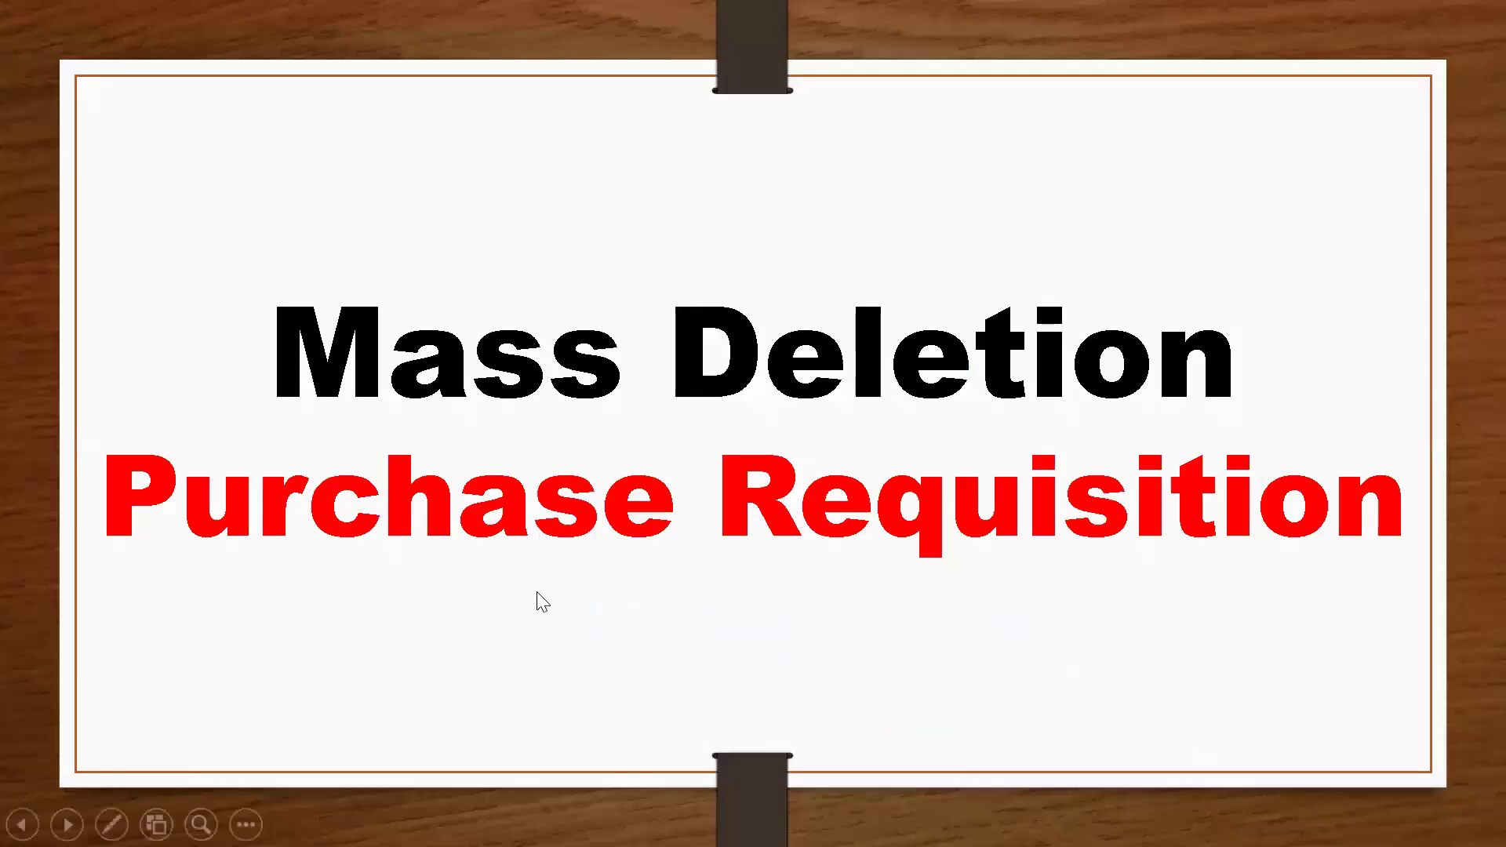
key(Right)
key(Right)
key(Right)
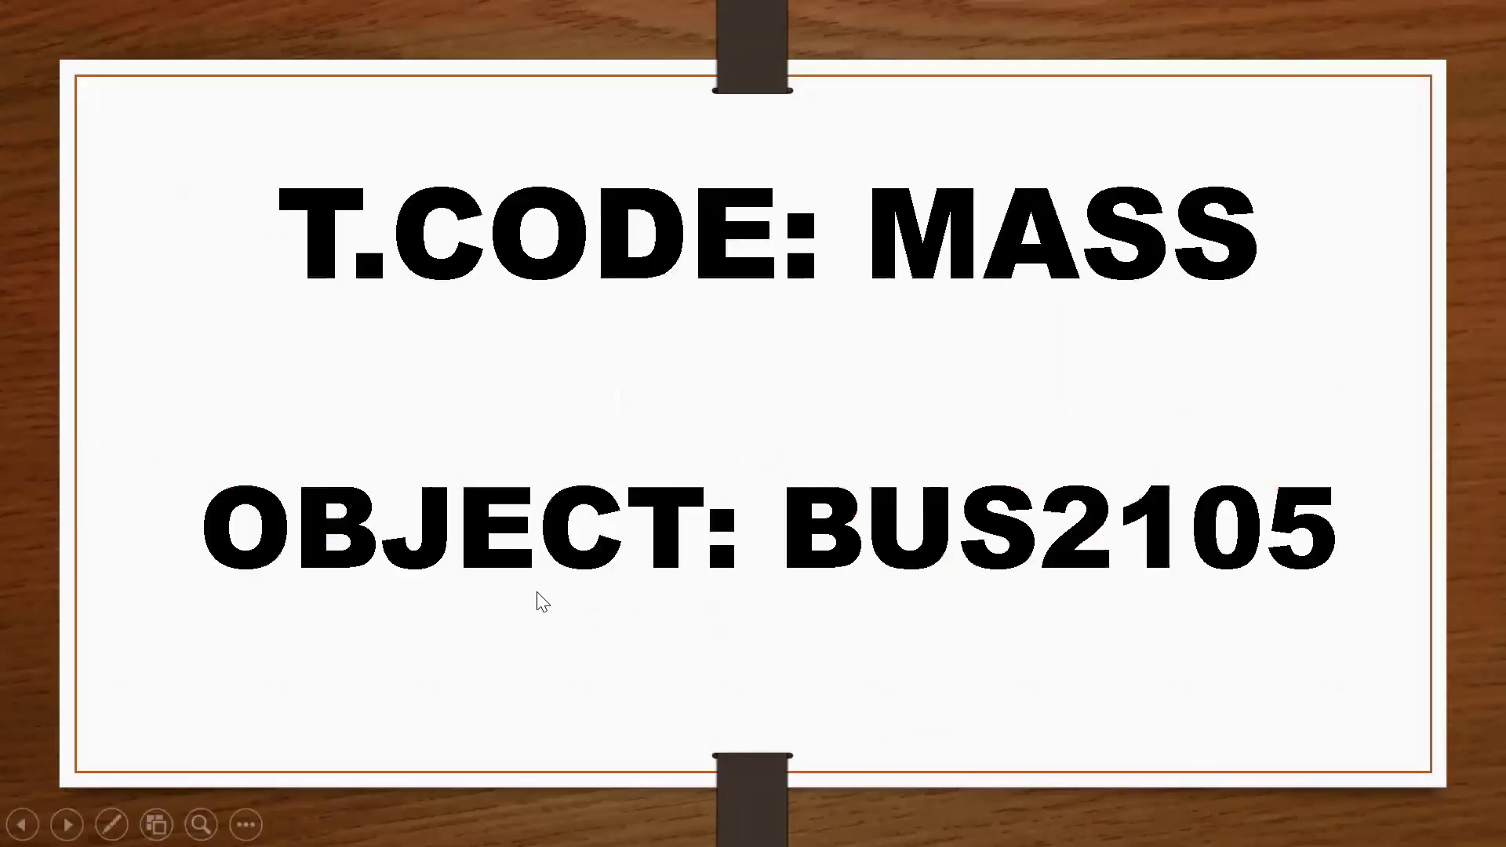